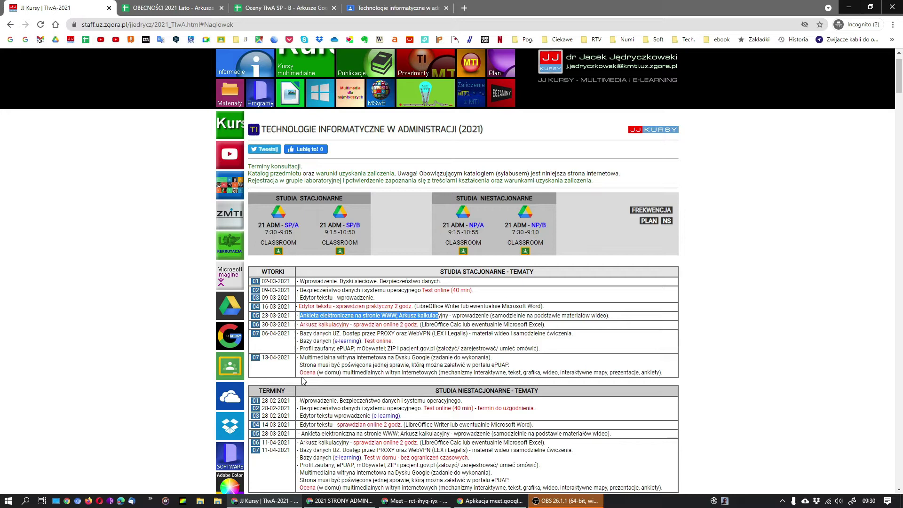
# Step: Open Google Drive from the Google home page in a new tab of the incognito window
pyautogui.hotkey('ctrl', 't')
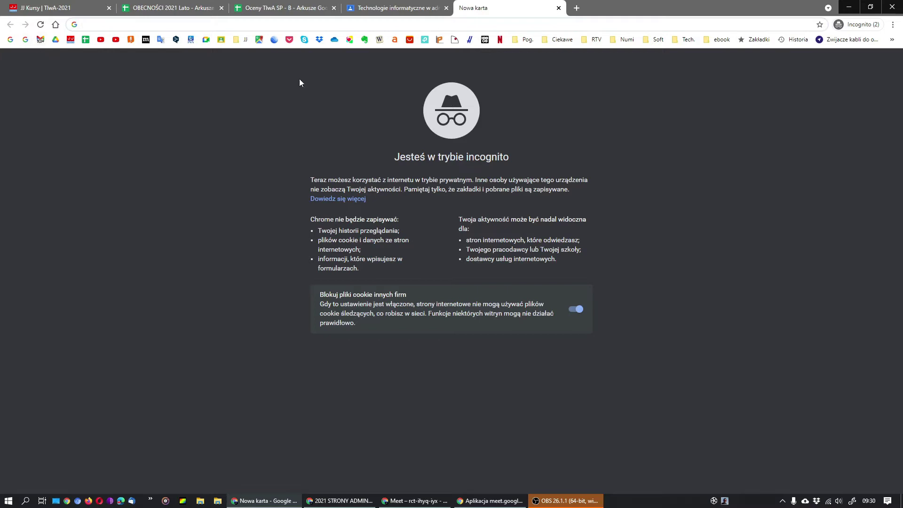
pyautogui.click(10, 41)
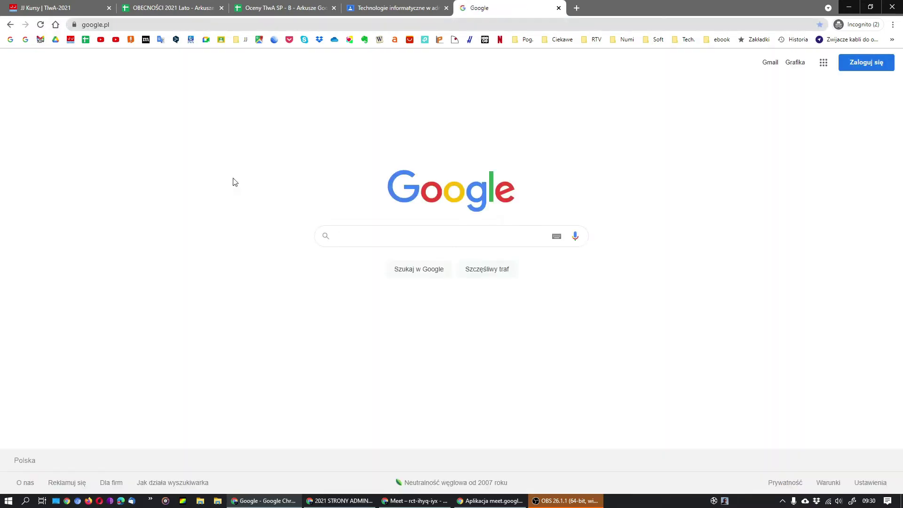
pyautogui.click(823, 67)
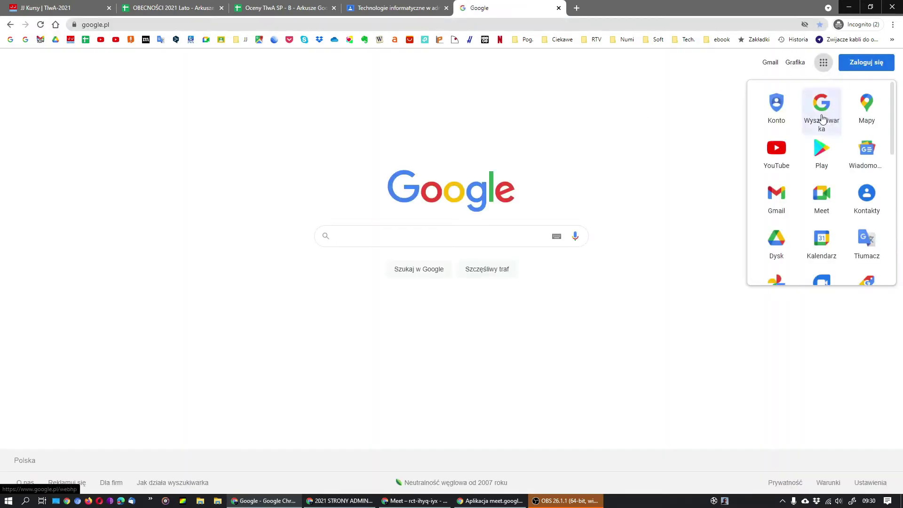
pyautogui.click(778, 243)
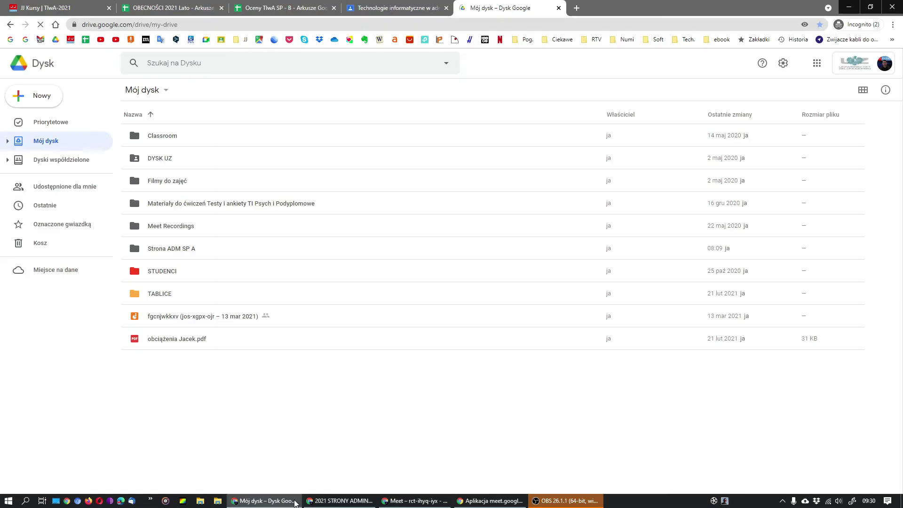
# Step: Switch to the other browser window showing the 2021 STRONY ADMINISTRACJA folder and maximize it
pyautogui.click(340, 501)
pyautogui.click(384, 147)
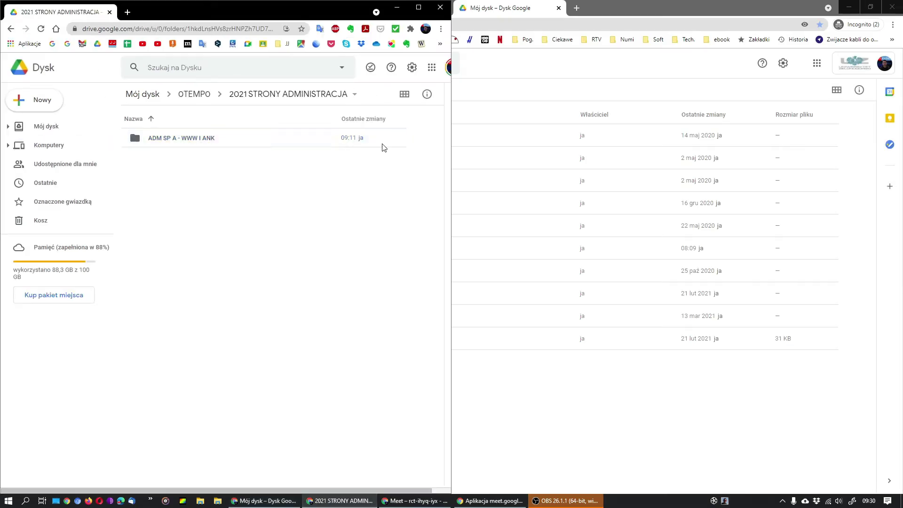
pyautogui.press('super+Up')
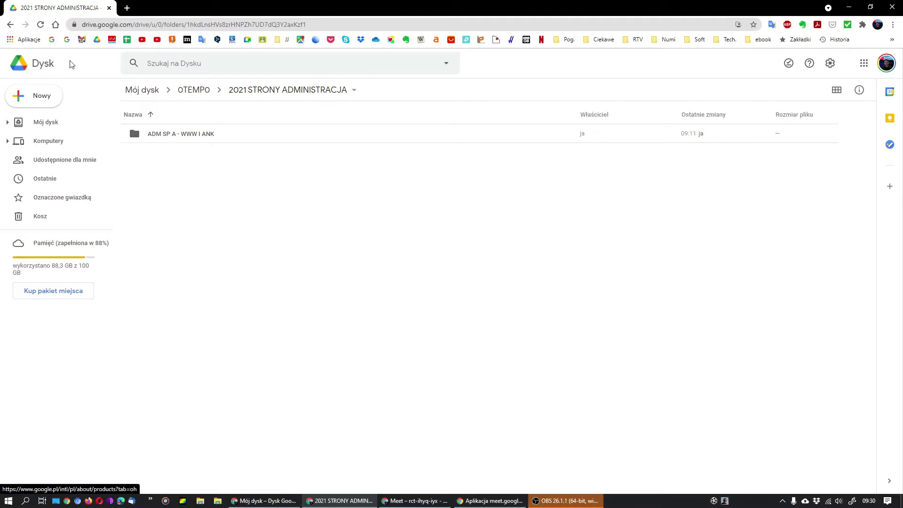
# Step: Open Google Drive from the Google home page in a new tab and go to 0TEMP0 > 2021 STRONY ADMINISTRACJA
pyautogui.click(127, 8)
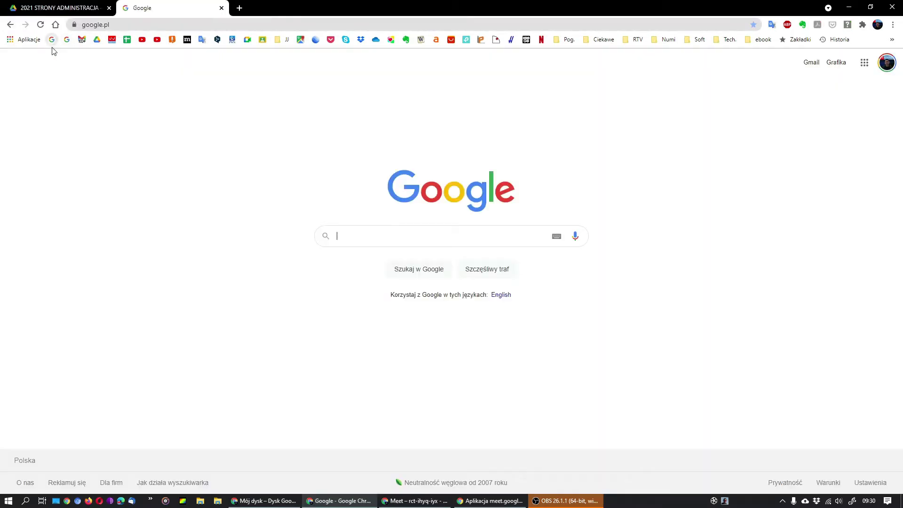
pyautogui.click(869, 69)
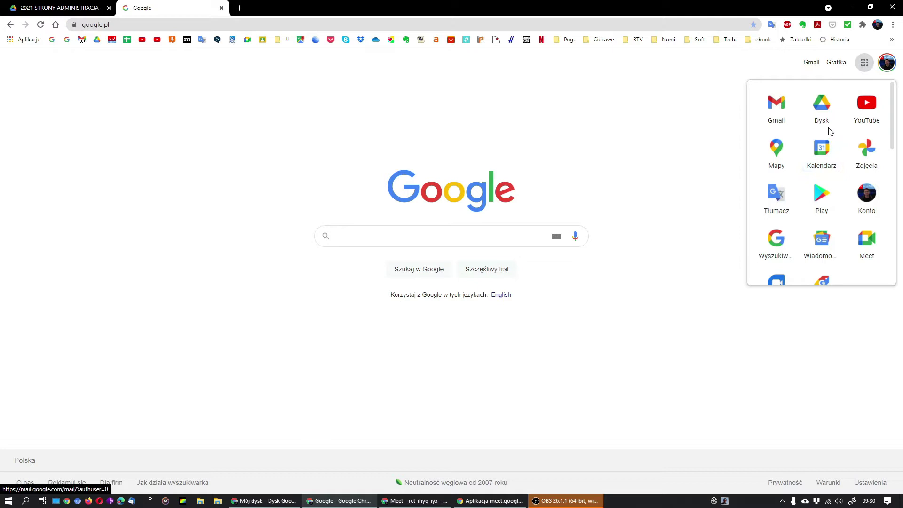
pyautogui.click(803, 129)
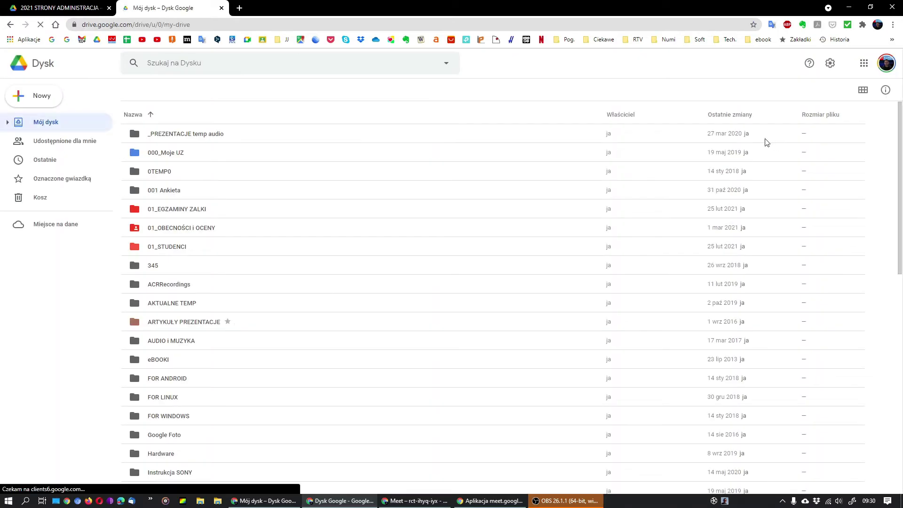
pyautogui.doubleClick(160, 173)
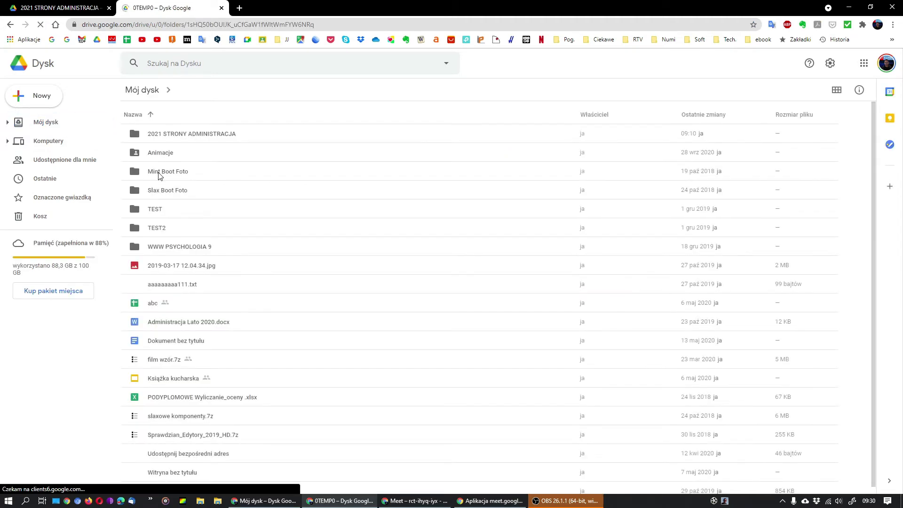
pyautogui.doubleClick(219, 134)
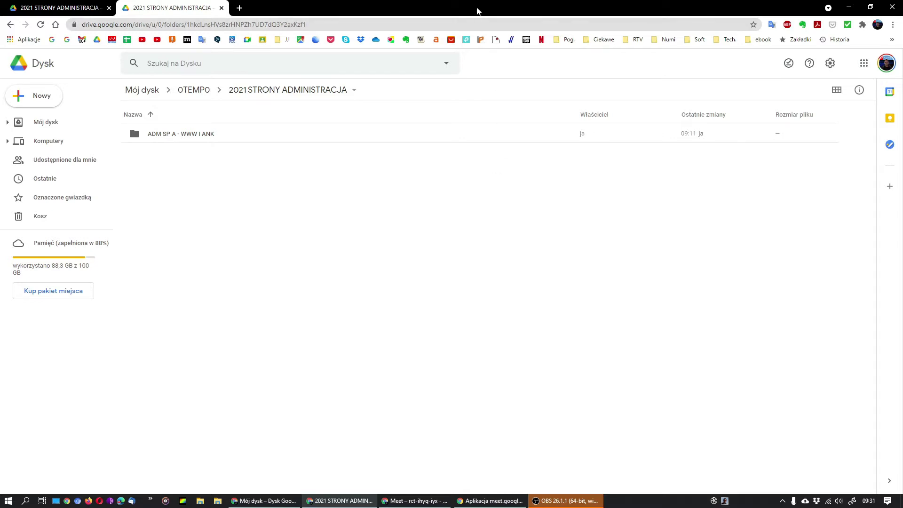
pyautogui.doubleClick(477, 11)
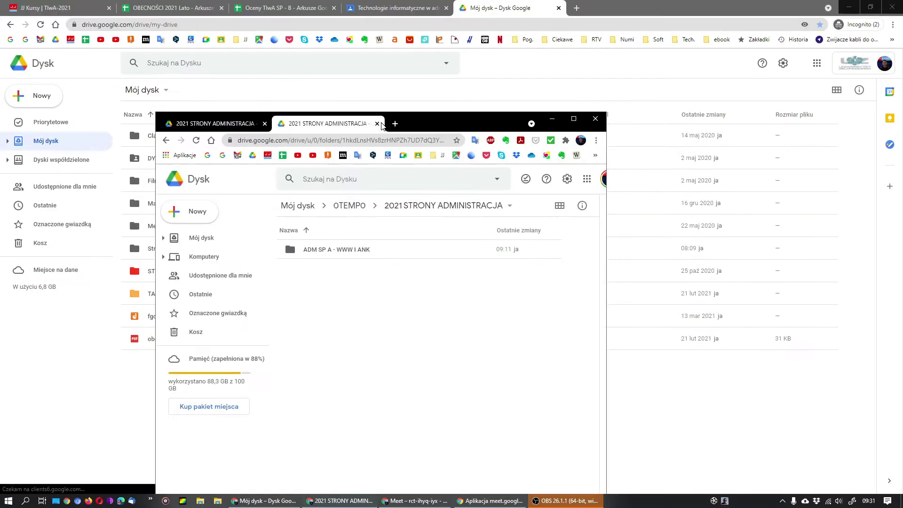
pyautogui.click(575, 116)
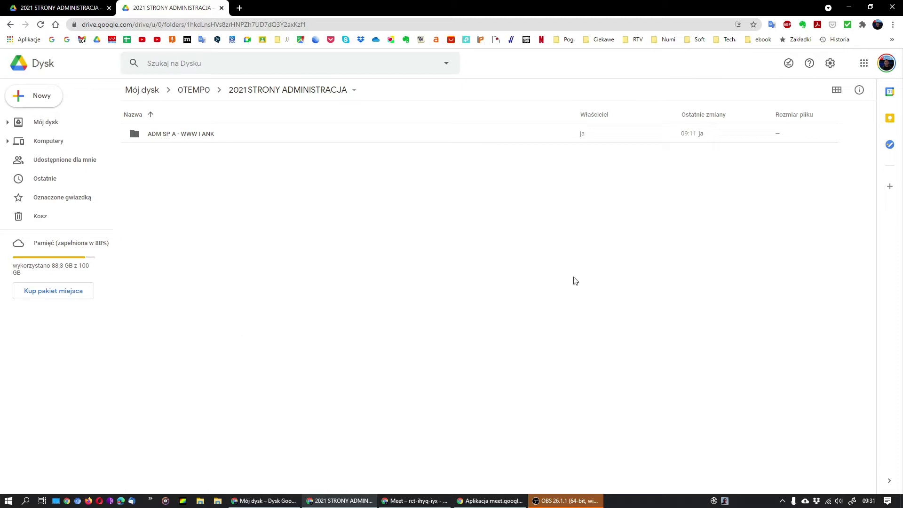
# Step: Create a new folder named "ADM SP B - WWW I ANK" inside 2021 STRONY ADMINISTRACJA
pyautogui.rightClick(388, 268)
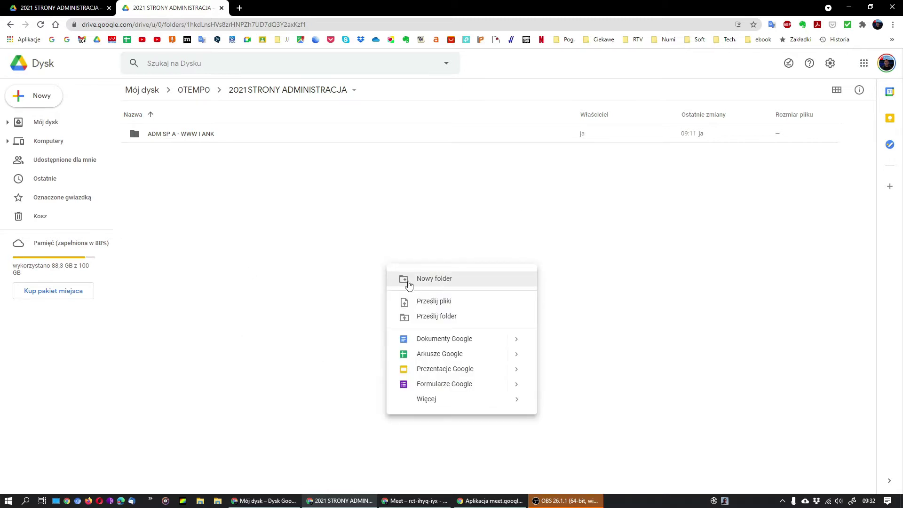
pyautogui.click(442, 286)
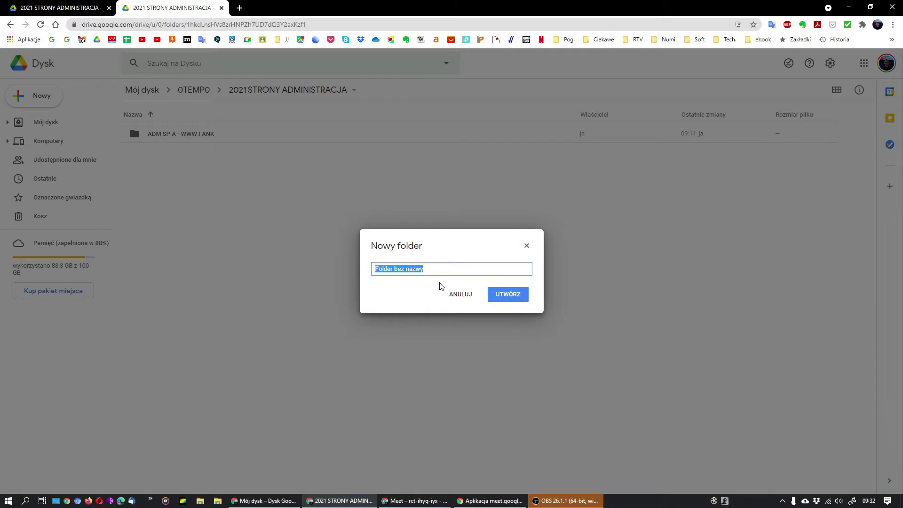
pyautogui.write('AS')
pyautogui.write('DM')
pyautogui.write(' SP C')
pyautogui.write('B - WWW I ANK')
pyautogui.click(525, 298)
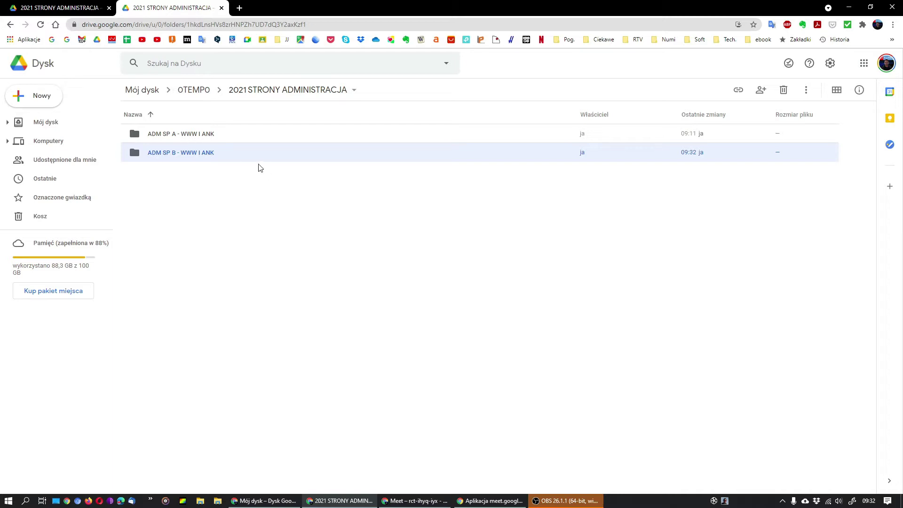
# Step: Open the ADM SP B - WWW I ANK folder and create a blank Google Form in it
pyautogui.doubleClick(183, 158)
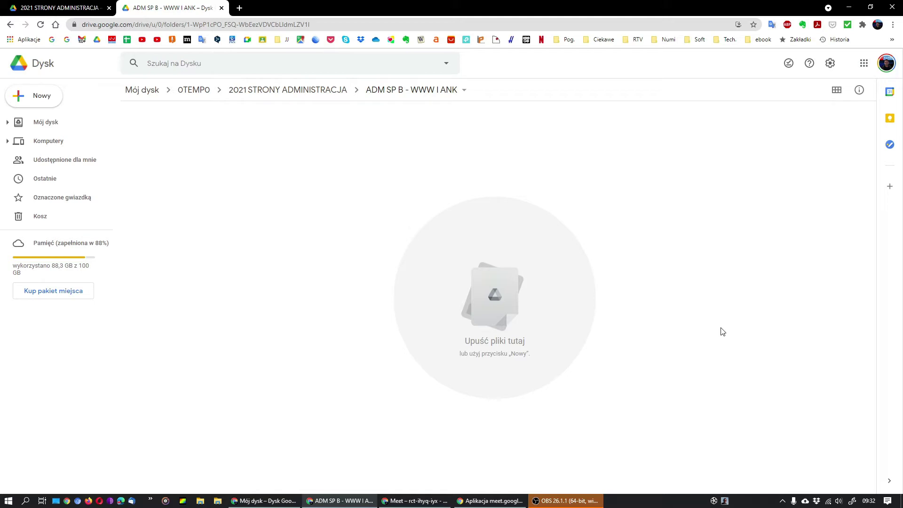
pyautogui.click(35, 101)
pyautogui.click(426, 211)
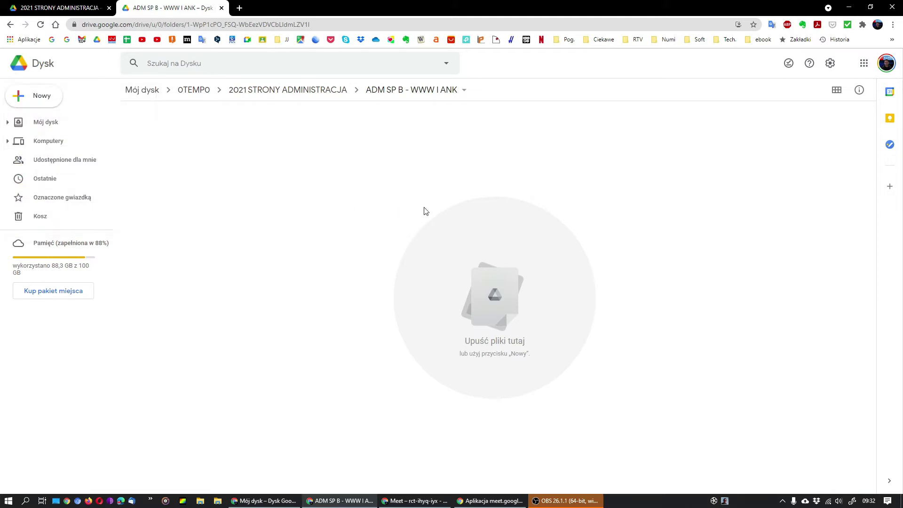
pyautogui.rightClick(382, 202)
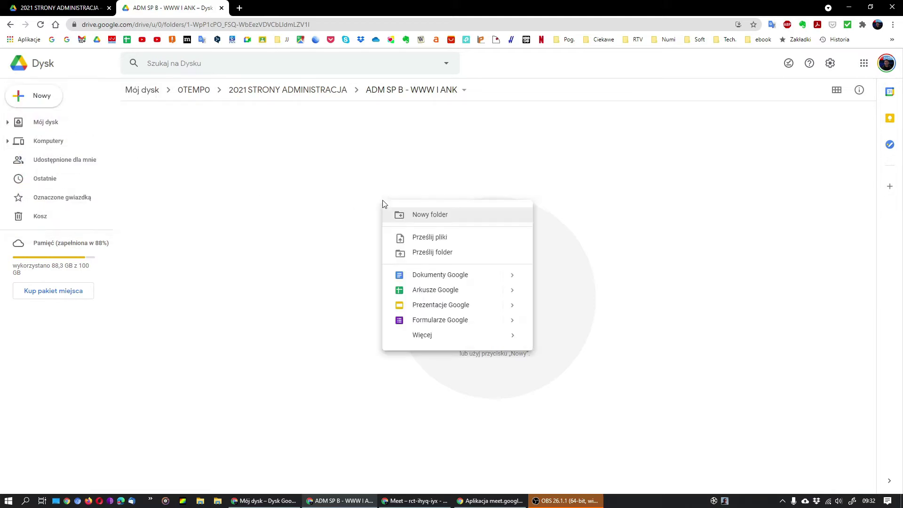
pyautogui.click(461, 321)
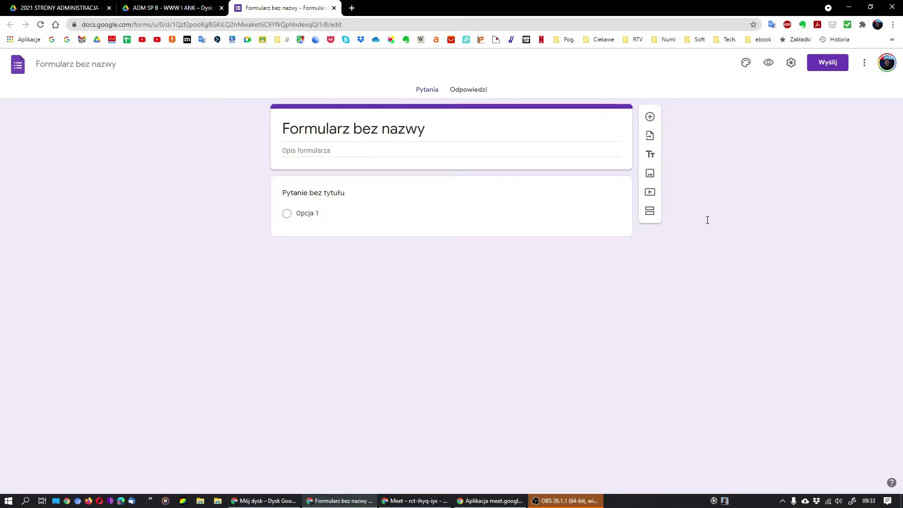
# Step: Replace the form's default title with "Znajomość aplikacji mObywatel"
pyautogui.click(433, 130)
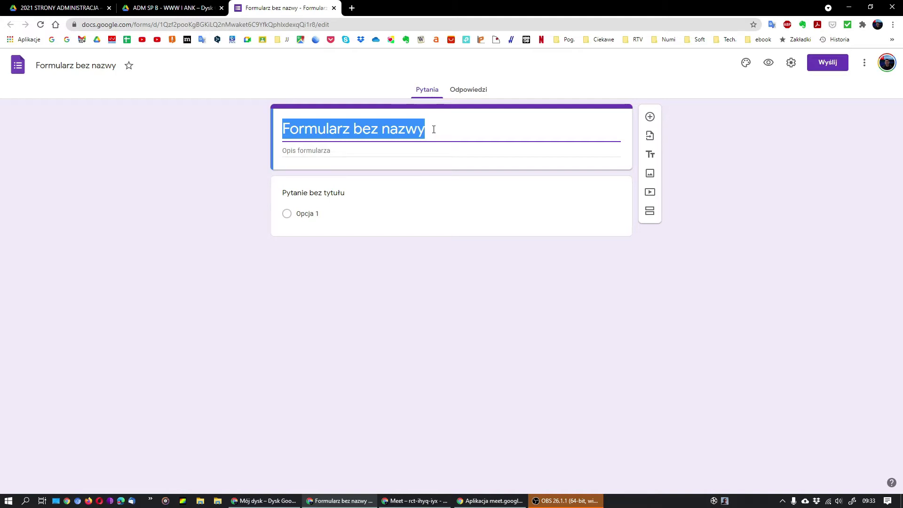
pyautogui.press('BackSpace')
pyautogui.write('Zn')
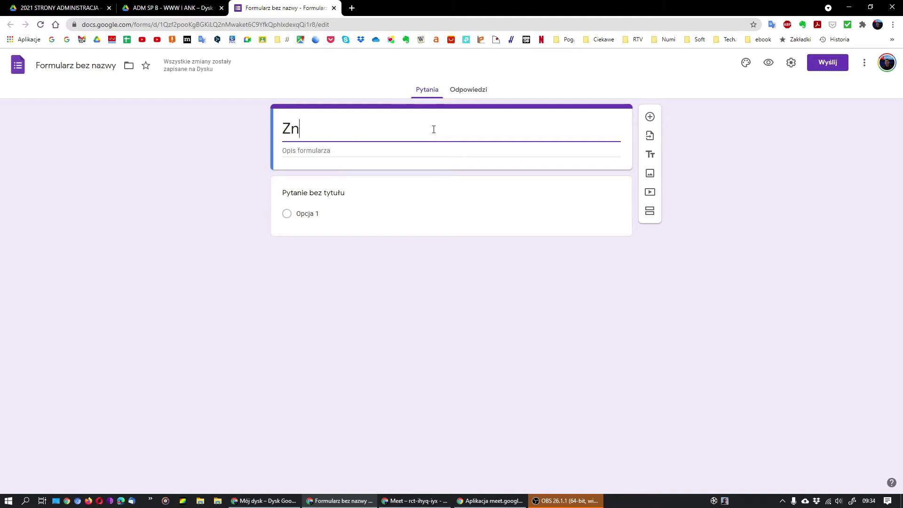
pyautogui.write('ajomość ap')
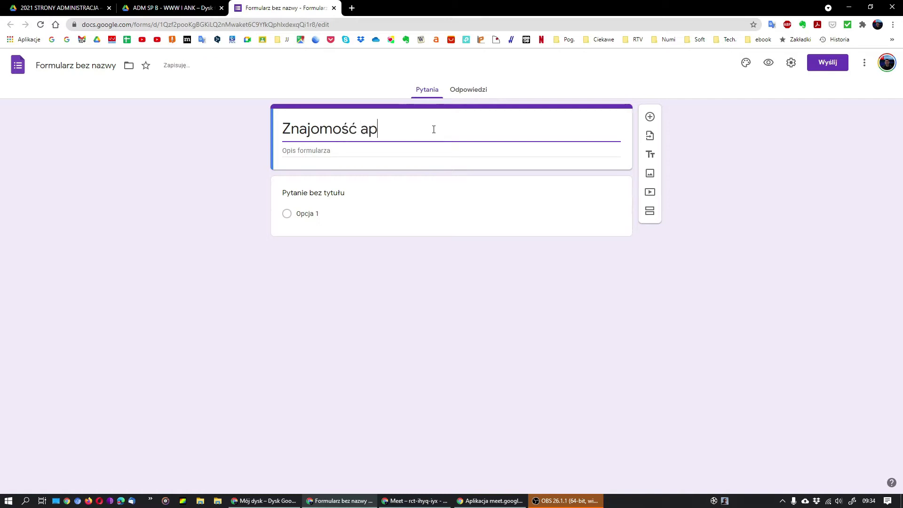
pyautogui.write('likacji mOb')
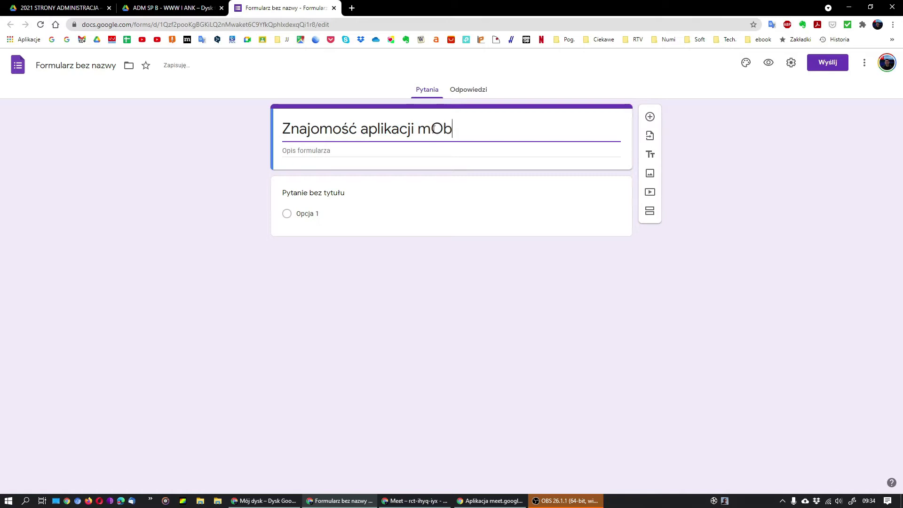
pyautogui.write('ywatel')
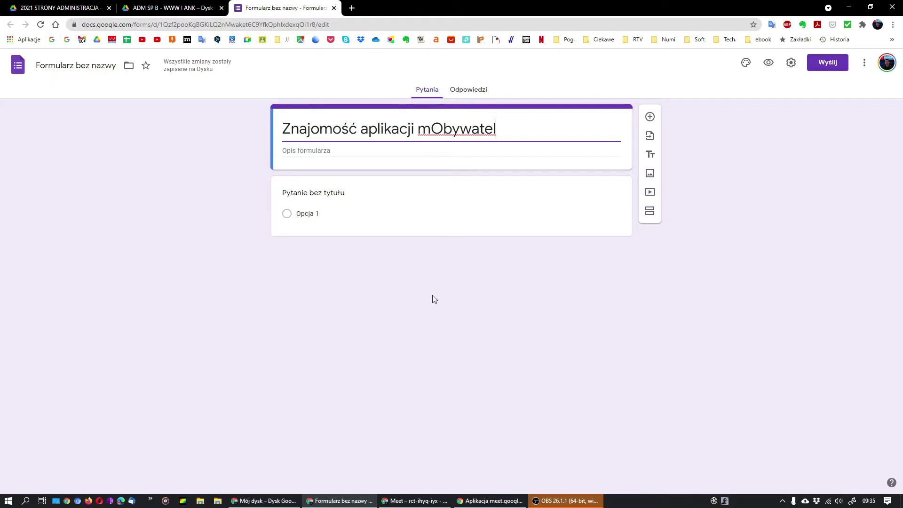
# Step: Enter "Kto i w jakim celu. Zapewnienie o anonimowości." as the form description
pyautogui.press('Tab')
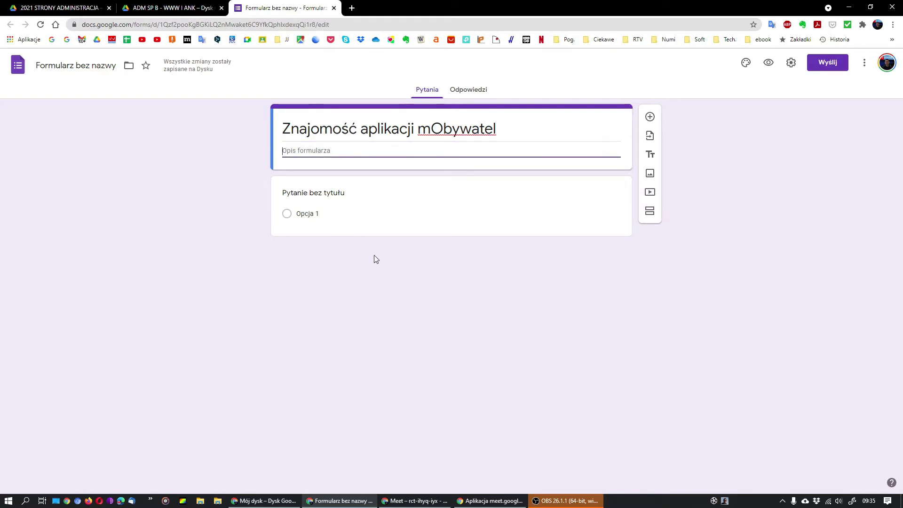
pyautogui.write('Kto')
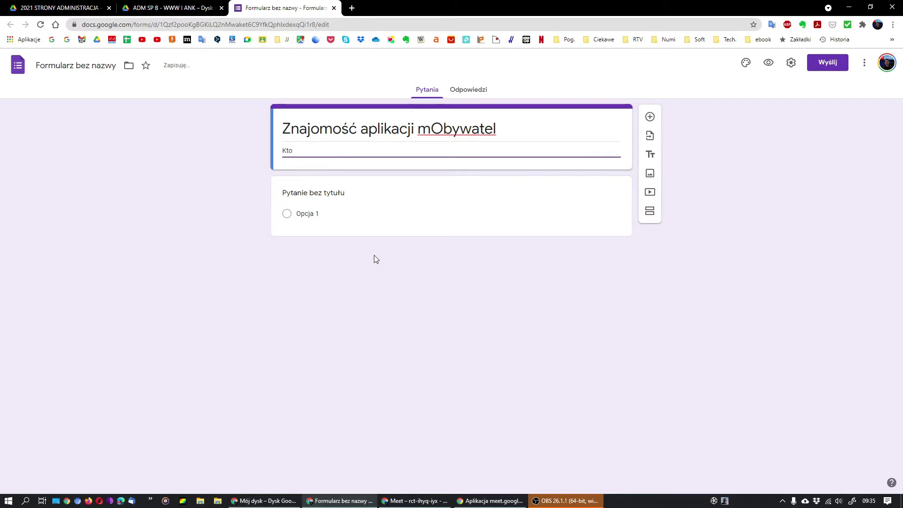
pyautogui.write(' i ')
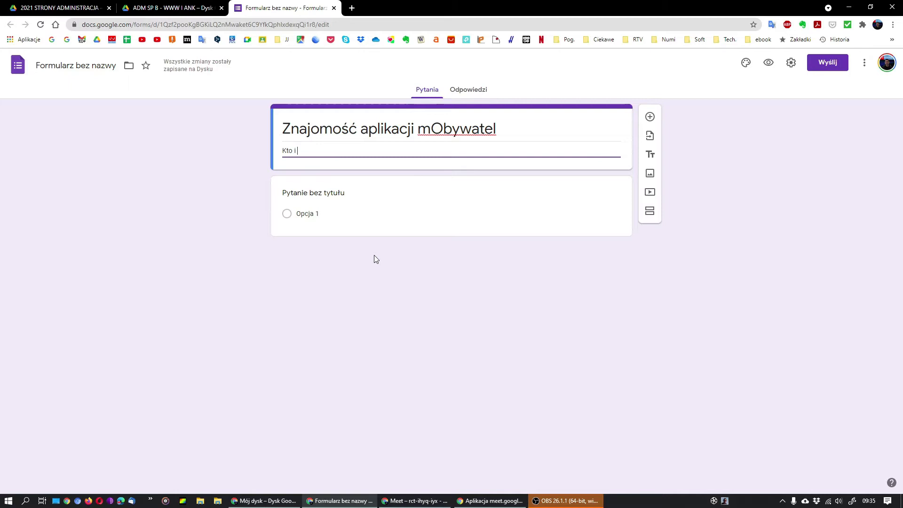
pyautogui.write('w jakim celu. Zape')
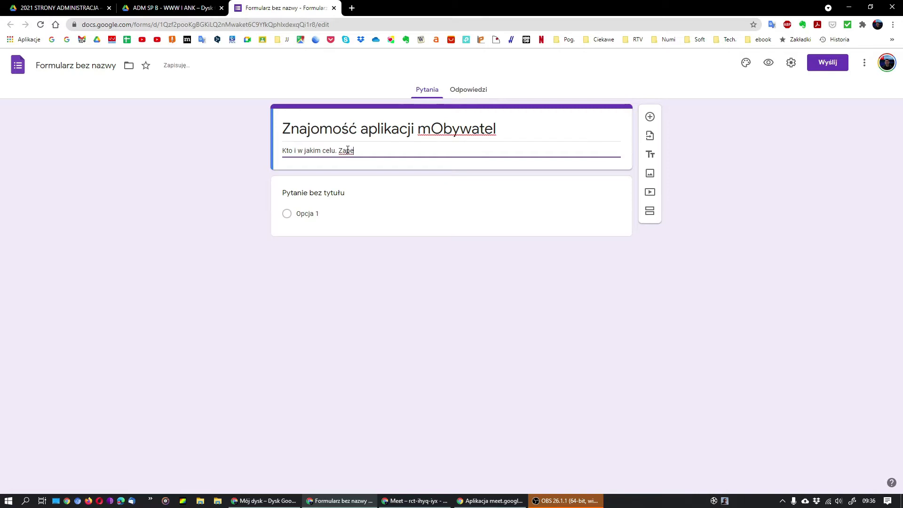
pyautogui.write('wnien')
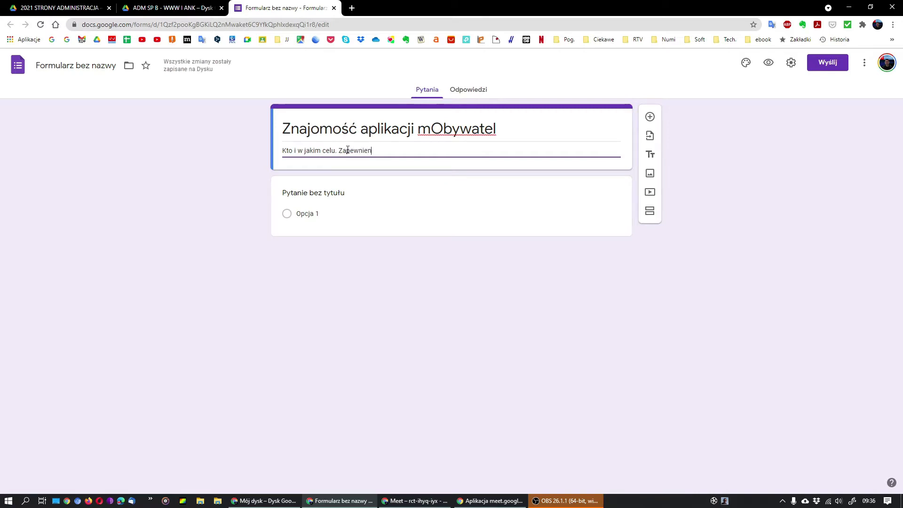
pyautogui.write('ie o anonimowości.')
# Step: Select the first question and examine the available question types without changing its type
pyautogui.click(402, 225)
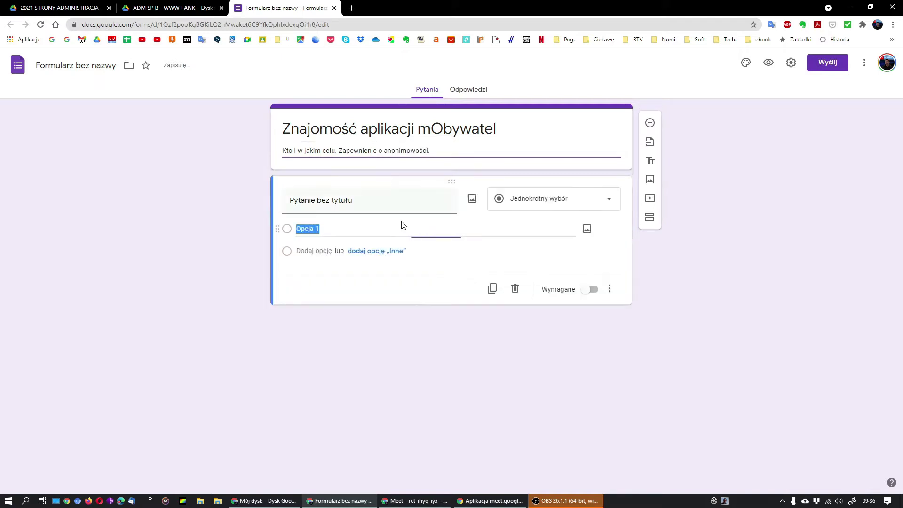
pyautogui.click(668, 152)
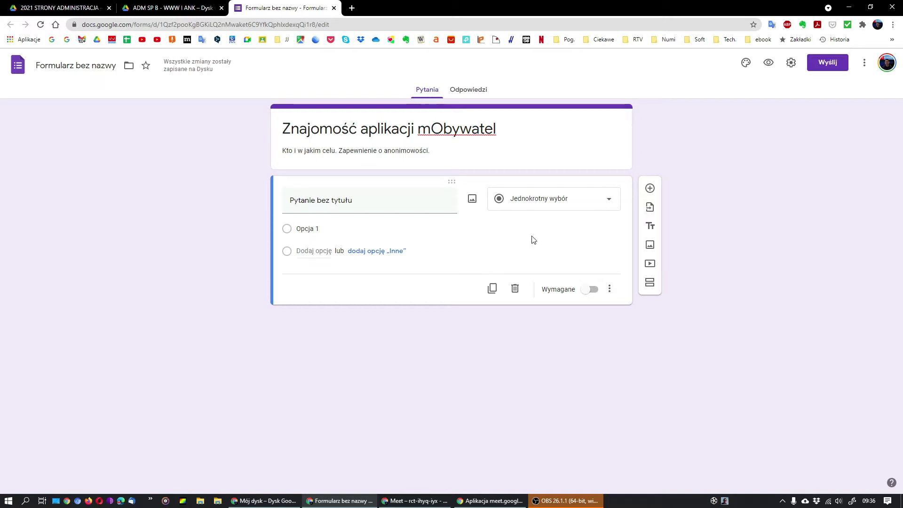
pyautogui.click(613, 207)
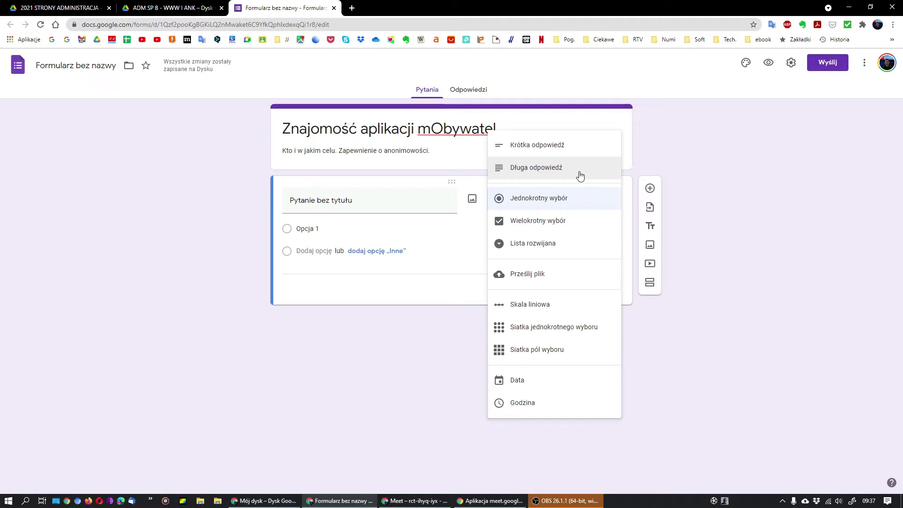
pyautogui.click(403, 295)
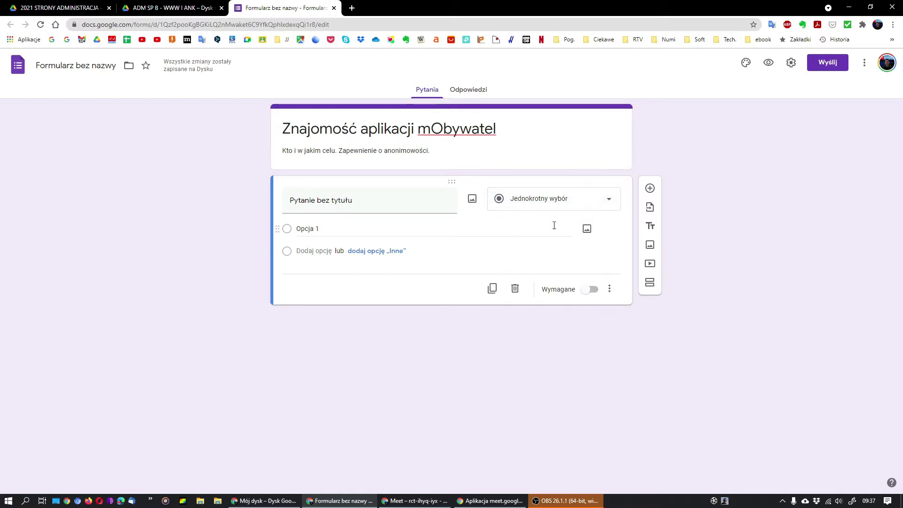
# Step: Replace the first question's placeholder title with "Czy korzystasz z aplikacji mObywatel?"
pyautogui.click(356, 202)
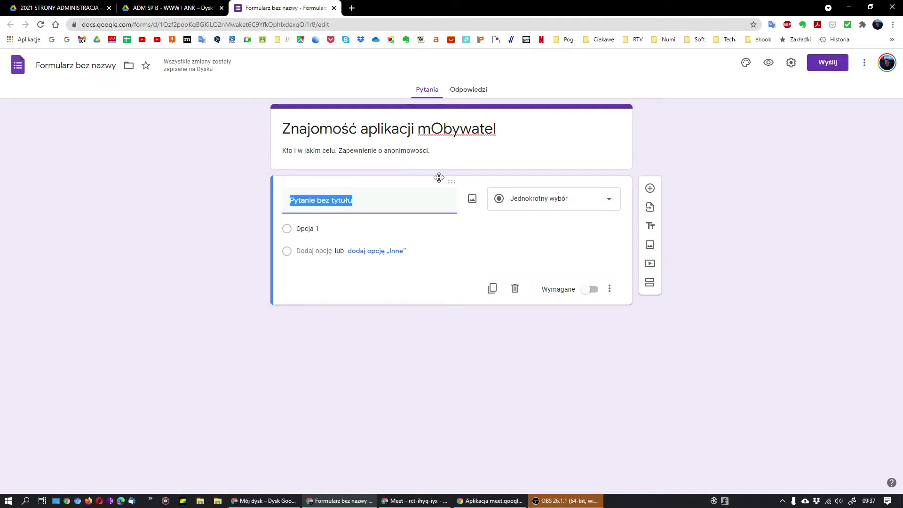
pyautogui.write('Czy')
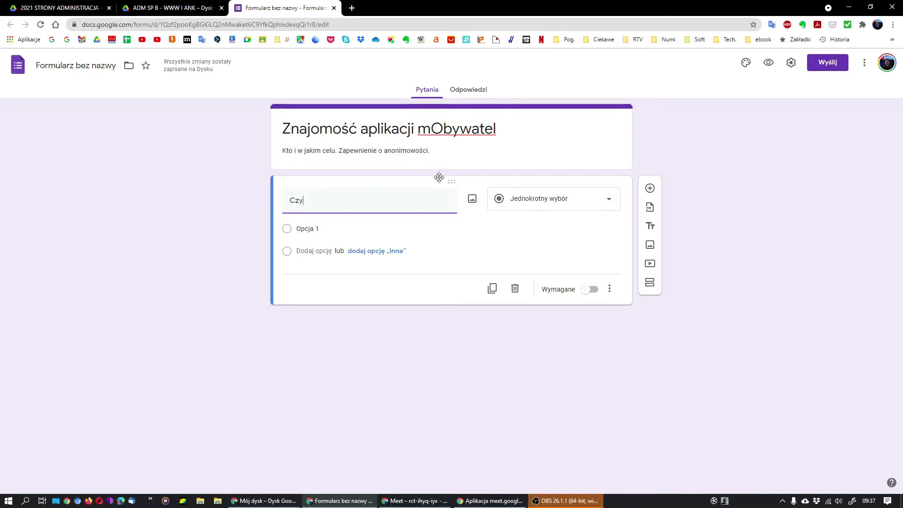
pyautogui.write(' ko')
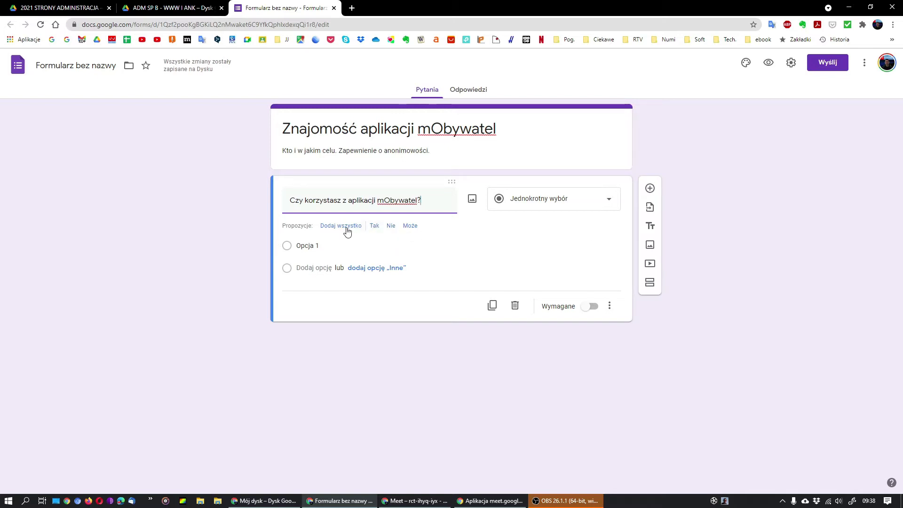
# Step: Set the first question's answer options to "Tak" and "Nie"
pyautogui.click(306, 246)
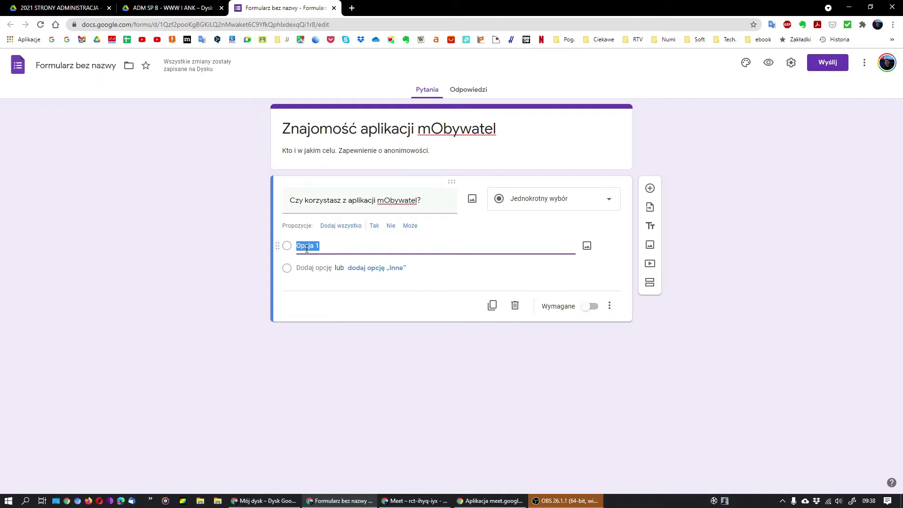
pyautogui.write('Ta')
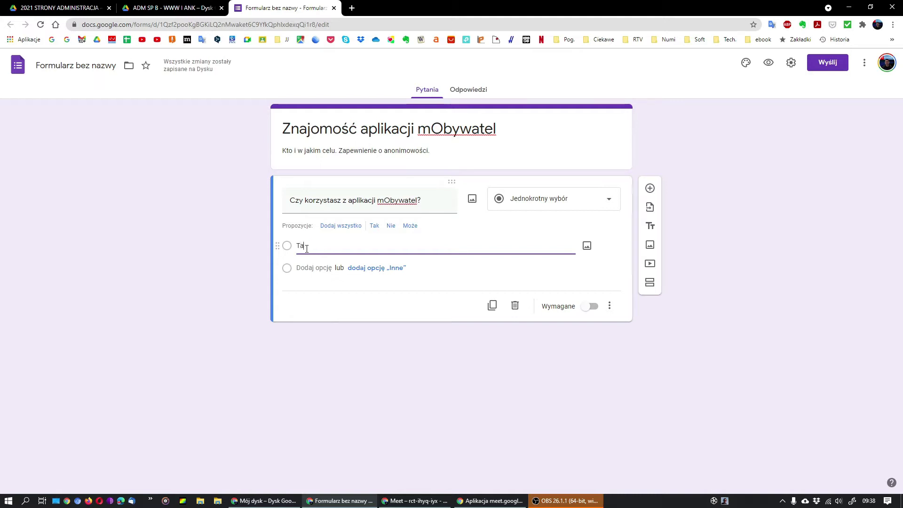
pyautogui.write('k')
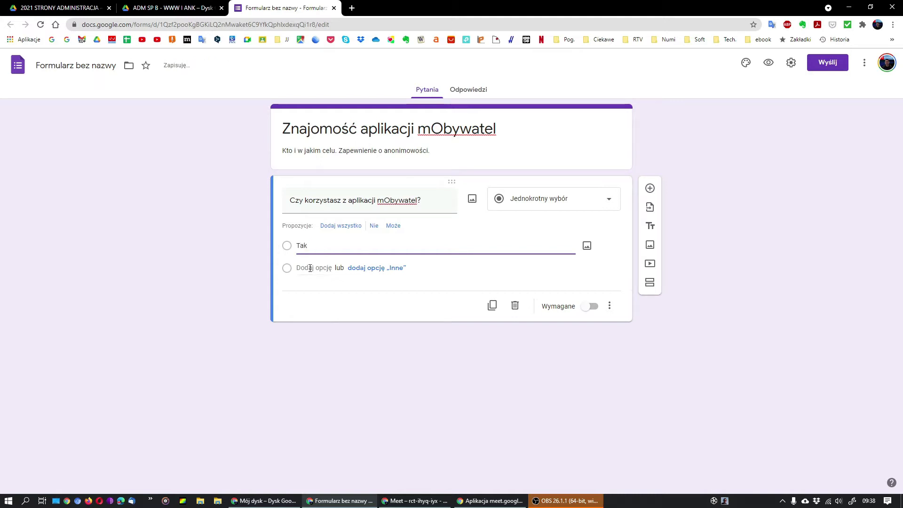
pyautogui.click(310, 268)
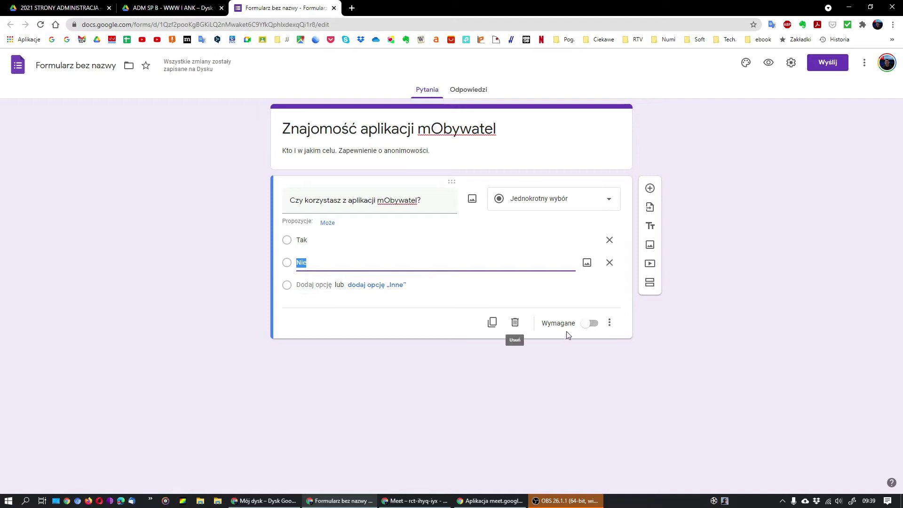
# Step: Make the first question required and look over its additional options without changing any
pyautogui.click(587, 327)
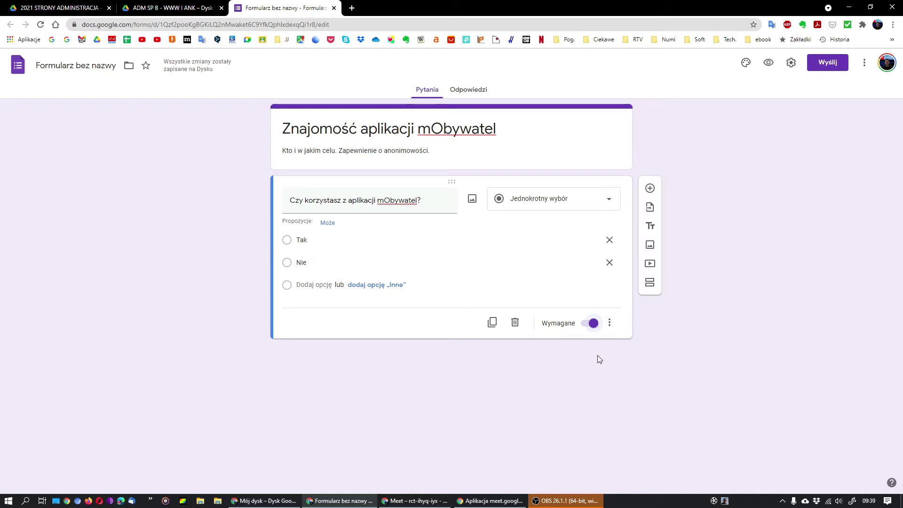
pyautogui.click(610, 322)
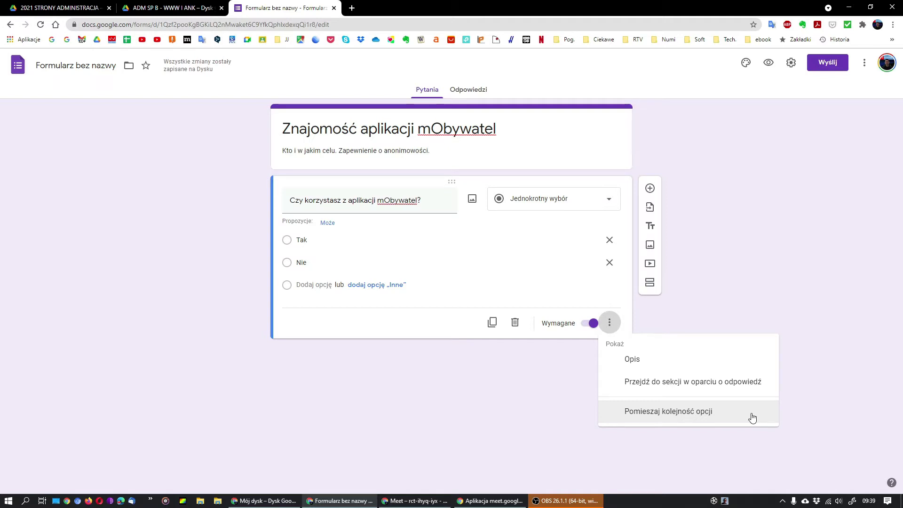
pyautogui.click(798, 276)
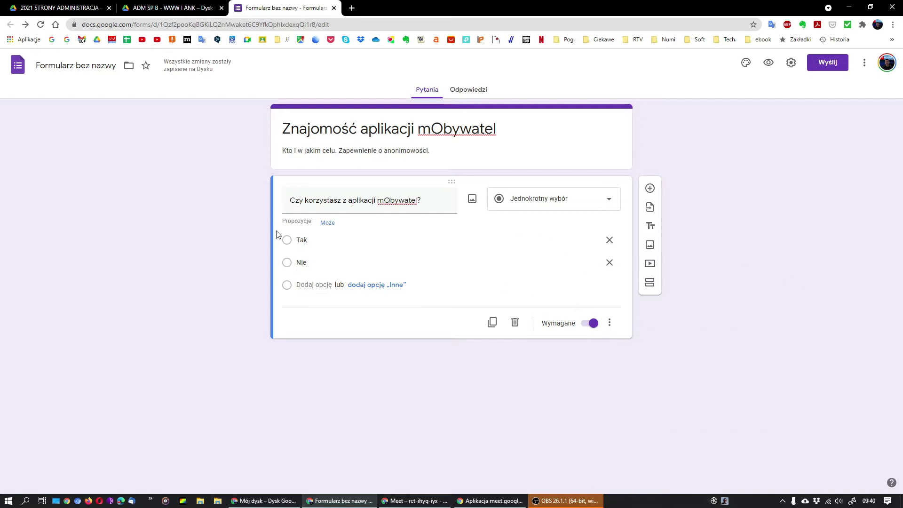
# Step: Start inserting an image into the first question and search the built-in Google image search for "mObywatel"
pyautogui.click(472, 199)
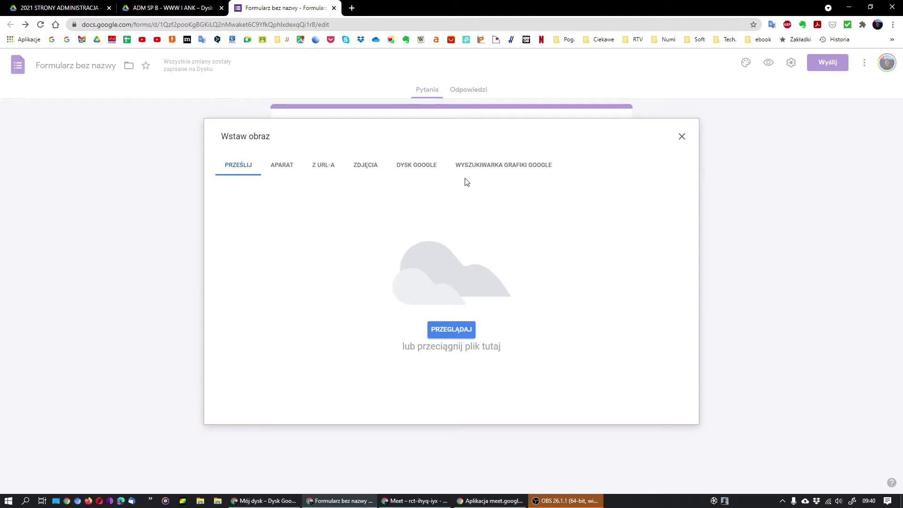
pyautogui.click(502, 168)
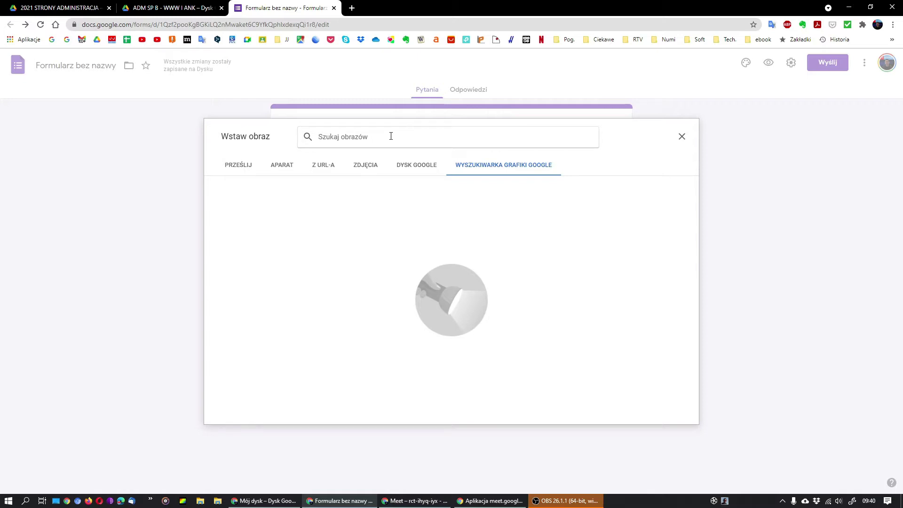
pyautogui.write('m')
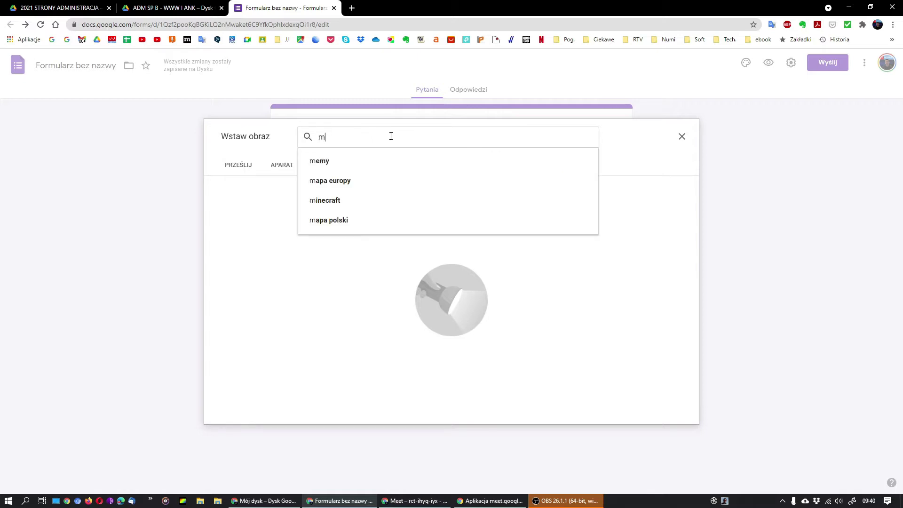
pyautogui.write('Oby')
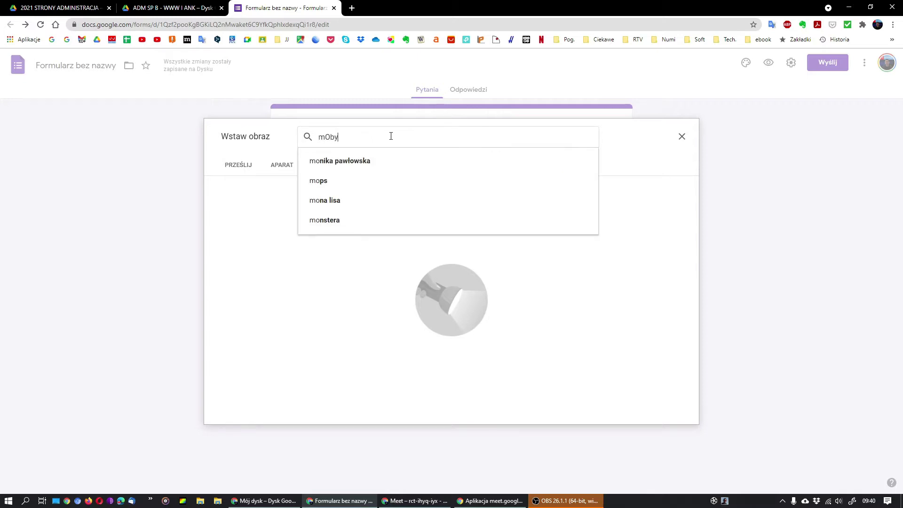
pyautogui.write('watel')
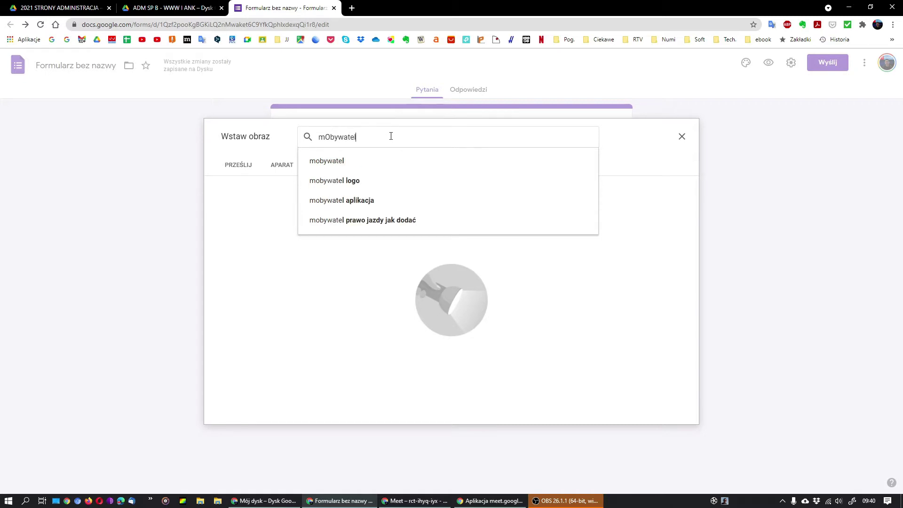
pyautogui.press('Return')
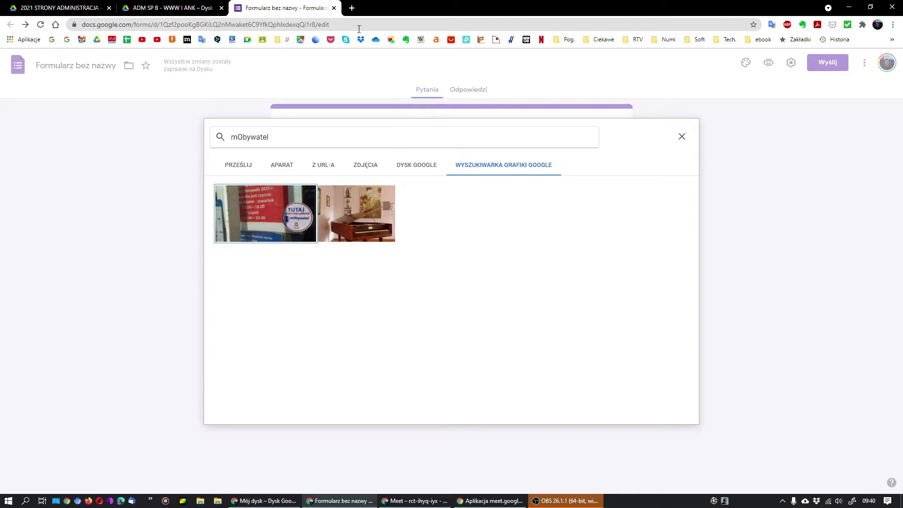
# Step: Open Google Images in a new browser tab and search for "mobywatel"
pyautogui.click(352, 8)
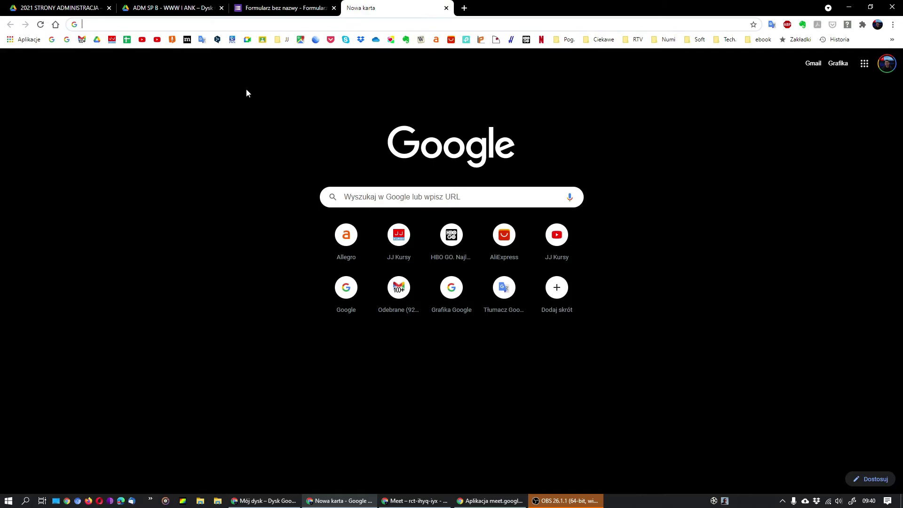
pyautogui.click(52, 40)
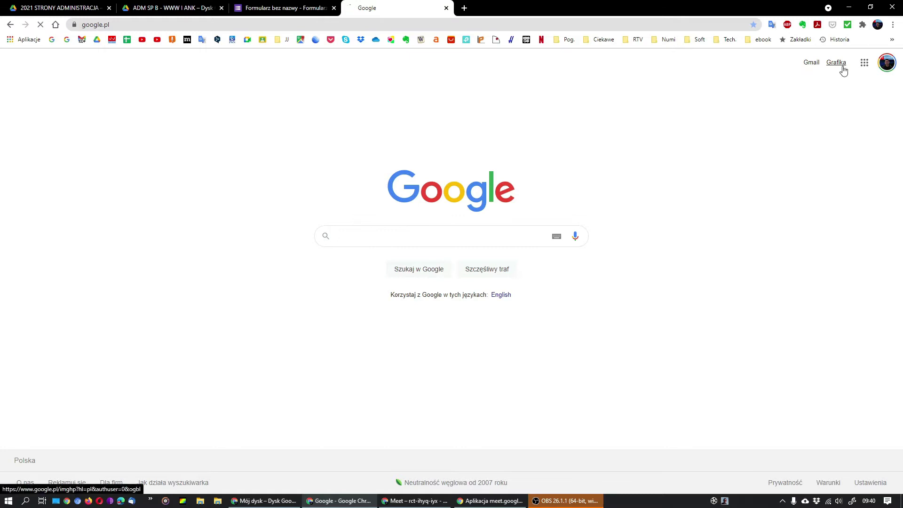
pyautogui.click(834, 66)
pyautogui.click(418, 203)
pyautogui.write('mobywatel')
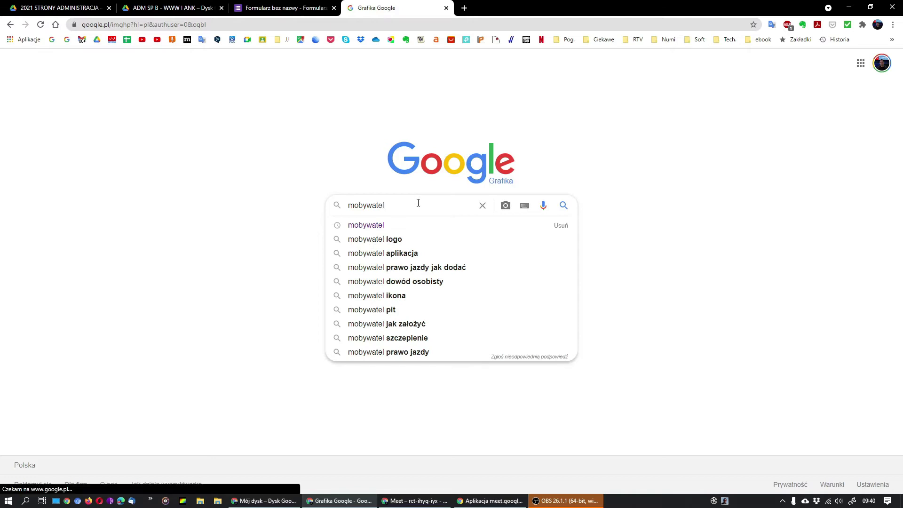
pyautogui.press('Return')
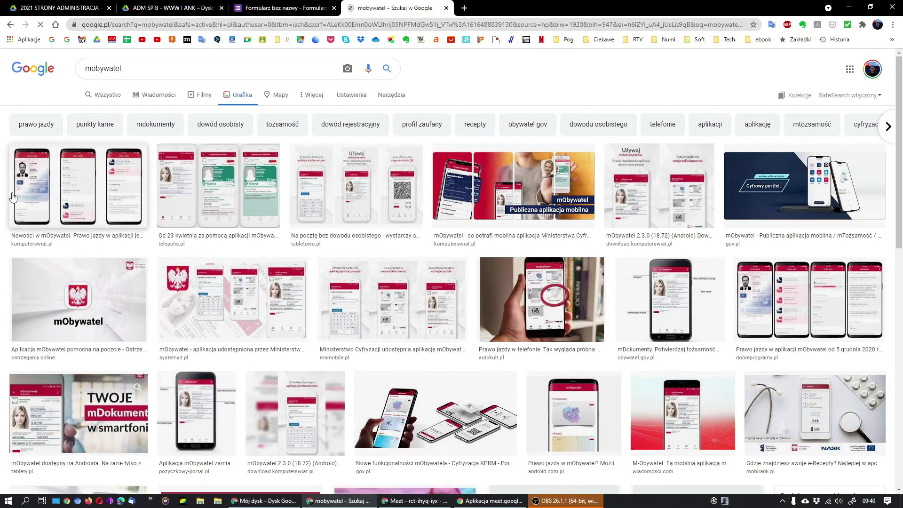
# Step: Open the first image result, showing three phones with the app, and copy its image address
pyautogui.click(77, 206)
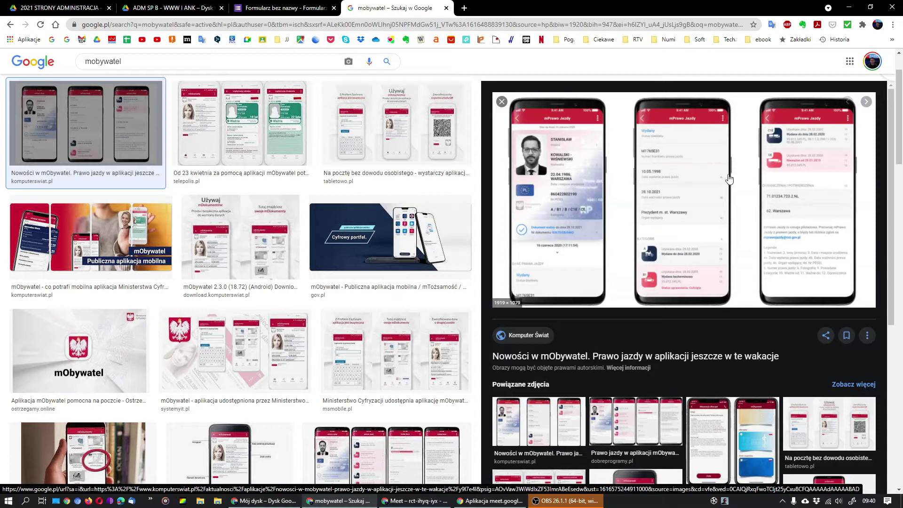
pyautogui.rightClick(693, 187)
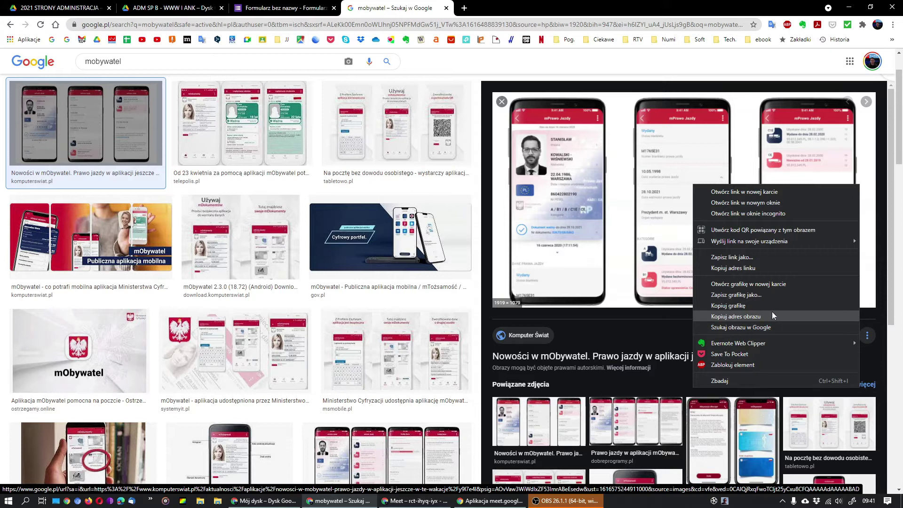
pyautogui.click(736, 318)
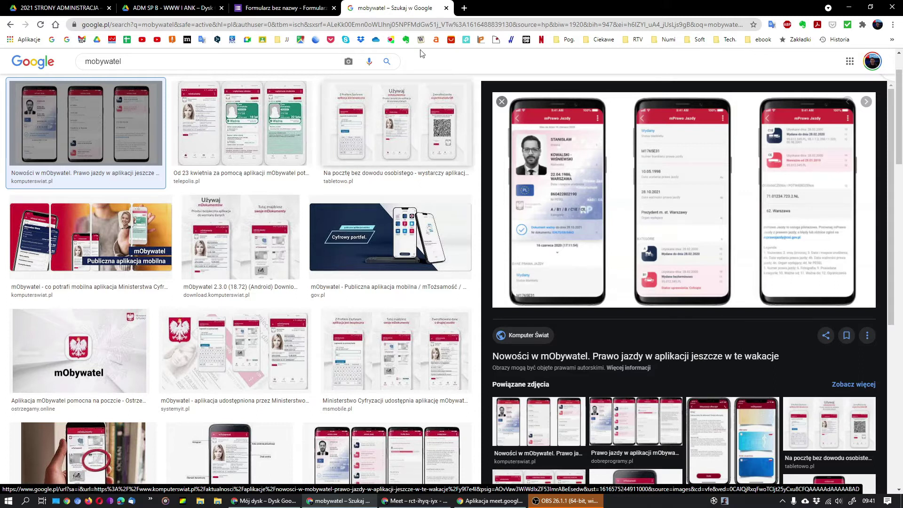
# Step: Return to the form and insert the image into the first question from the copied URL
pyautogui.click(278, 9)
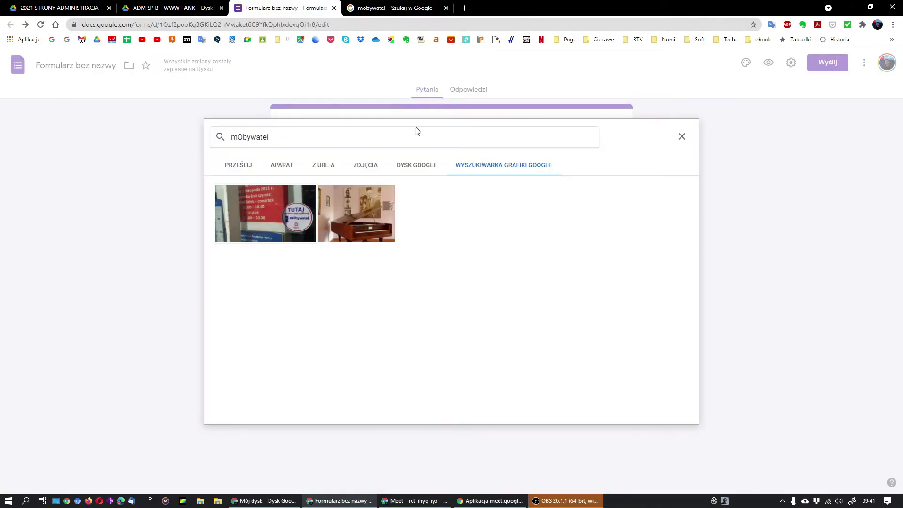
pyautogui.click(326, 168)
pyautogui.click(378, 210)
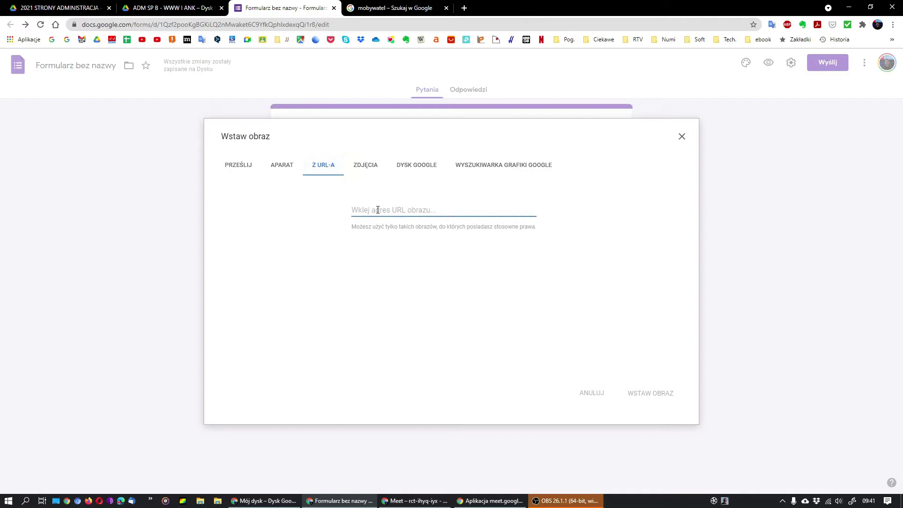
pyautogui.hotkey('ctrl', 'v')
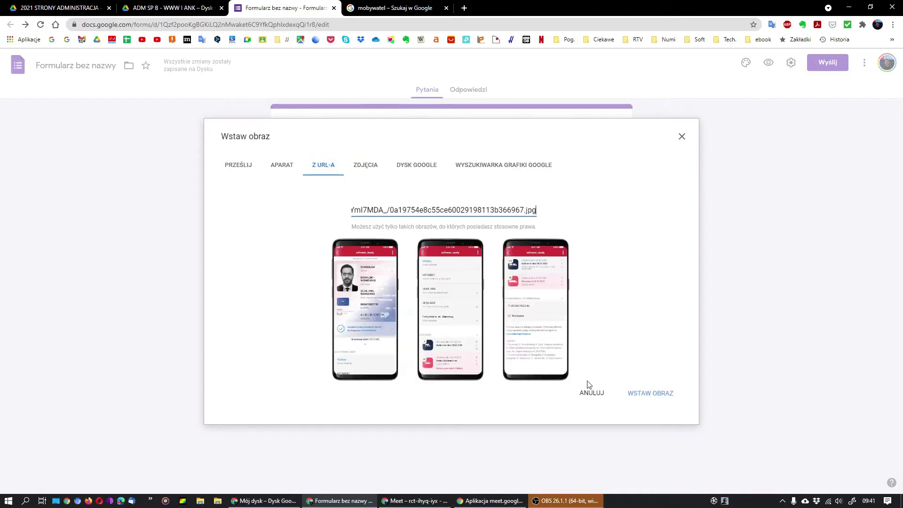
pyautogui.click(642, 395)
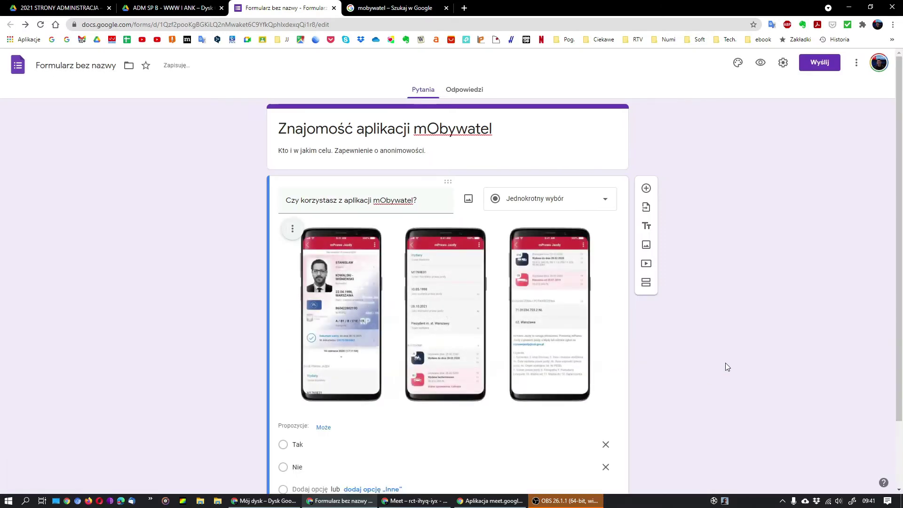
# Step: Add a second question below the first and set its type to Wielokrotny wybór
pyautogui.scroll(-2, 789, 336)
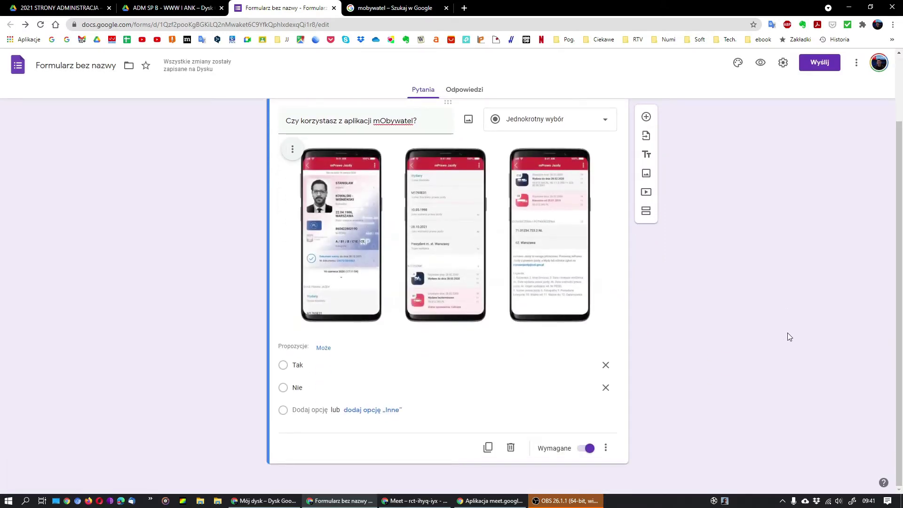
pyautogui.scroll(2, 789, 336)
pyautogui.scroll(-2, 789, 337)
pyautogui.scroll(2, 683, 419)
pyautogui.scroll(-2, 684, 418)
pyautogui.click(646, 118)
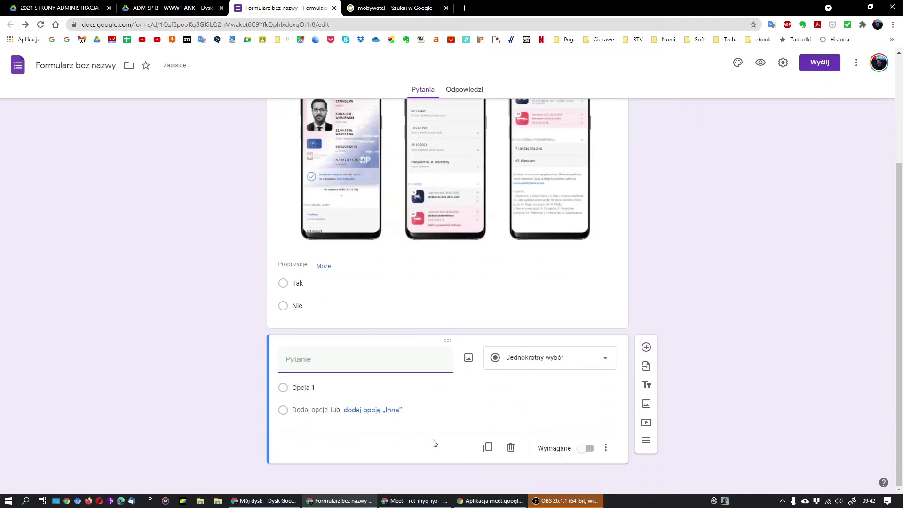
pyautogui.click(540, 364)
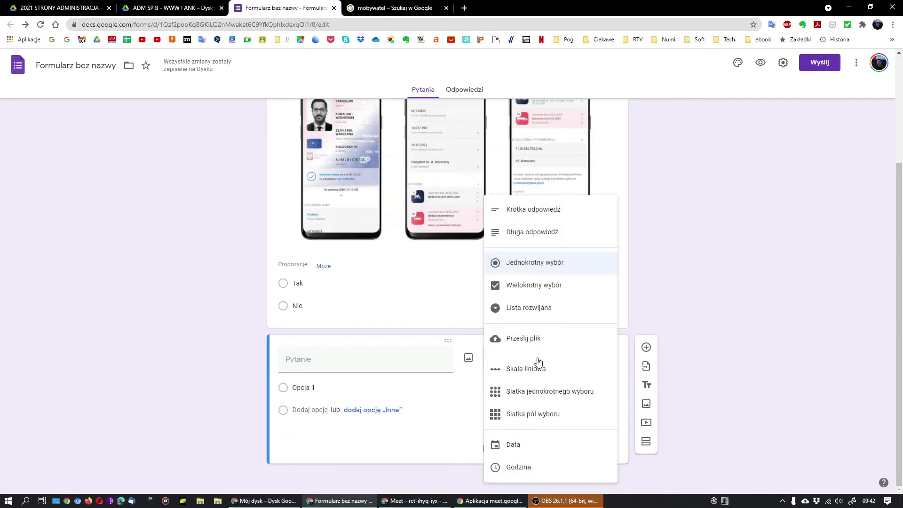
pyautogui.click(529, 286)
# Step: Enter "Z jakich funkcji aplikacji korzystasz?" as the second question's title
pyautogui.click(385, 358)
pyautogui.write('Z jakich')
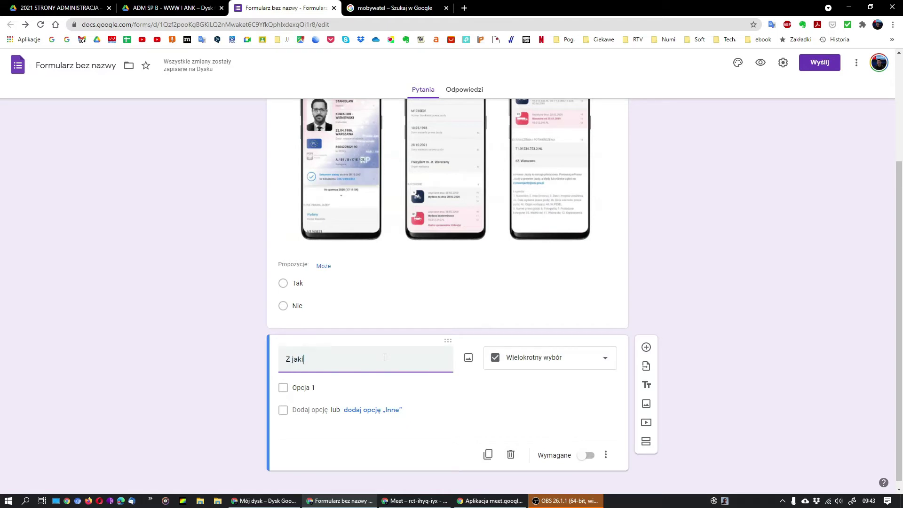
pyautogui.write('funkcji aplikacji korzystasz?')
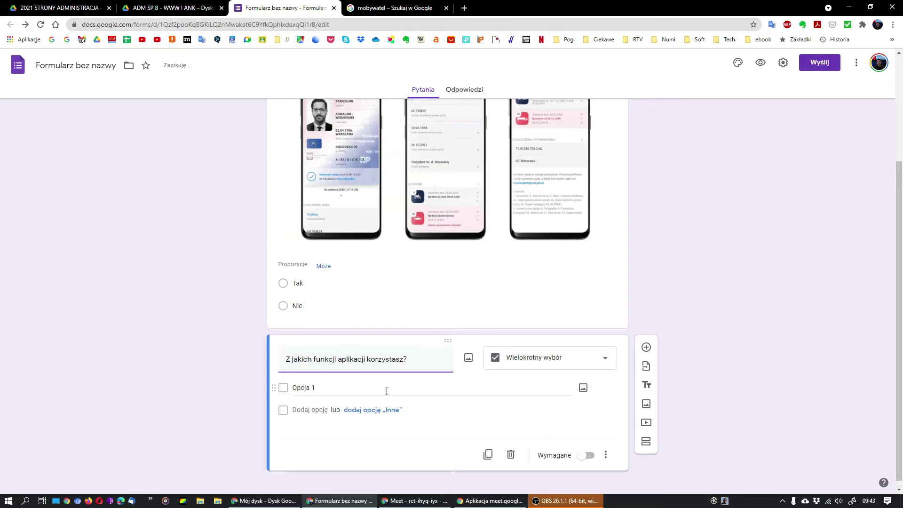
# Step: Name the second question's first answer option "mTożsamość" and add another option below it
pyautogui.click(303, 389)
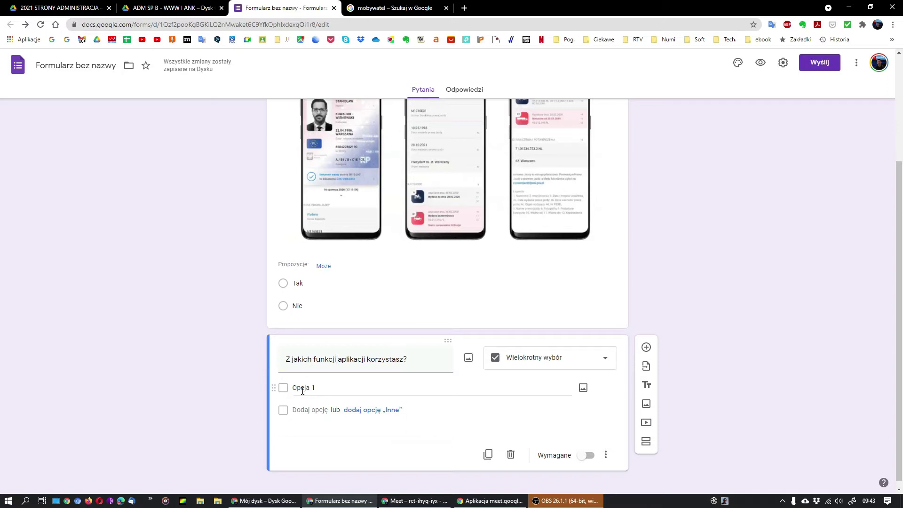
pyautogui.click(303, 391)
pyautogui.write('mTpż')
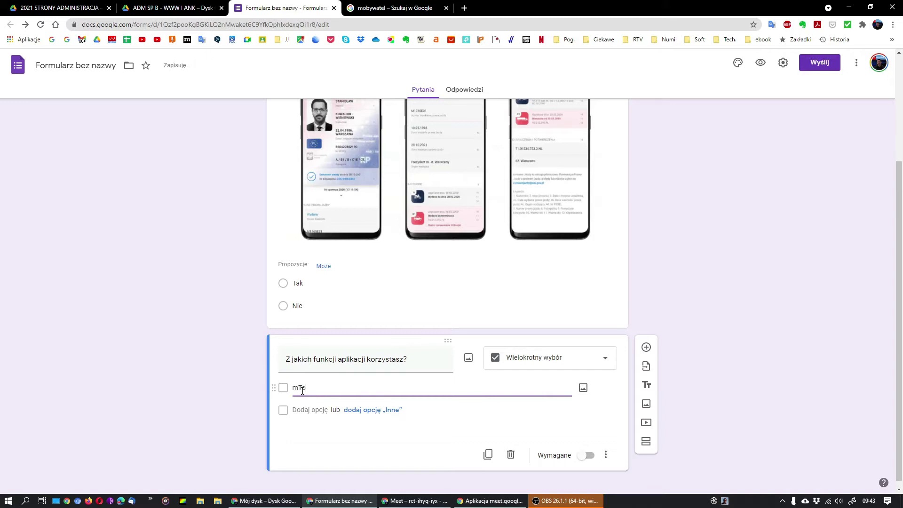
pyautogui.write('samość')
pyautogui.press('Return')
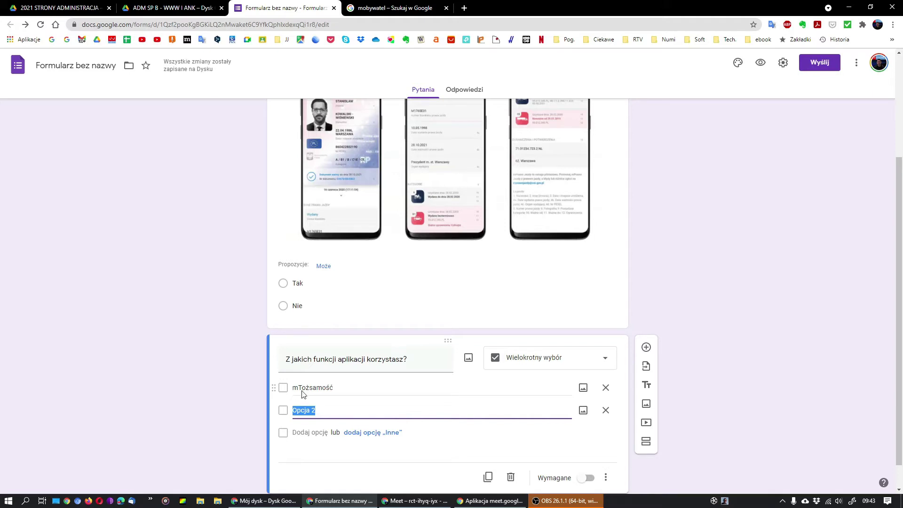
# Step: Enter "Koronawirus informacje", "eRecepta" and "mPojazd" as the second, third and fourth answer options of the second question
pyautogui.write('Kor')
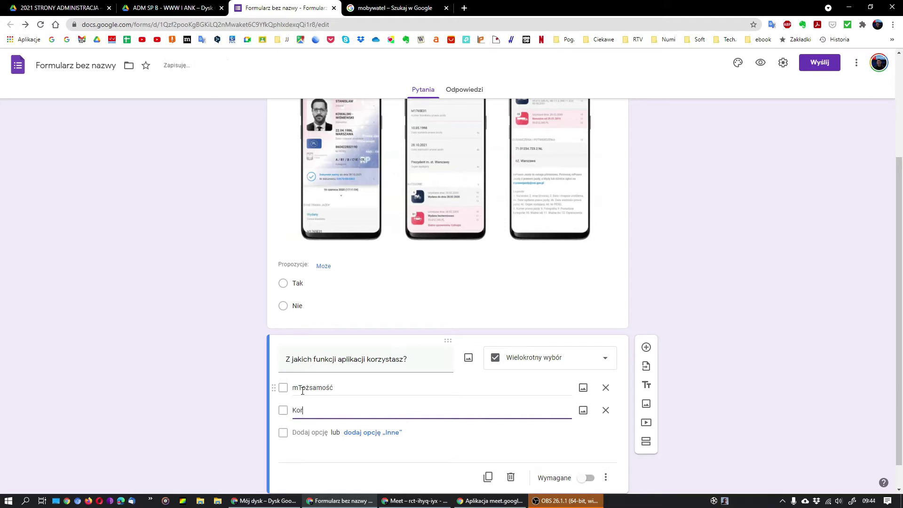
pyautogui.write('onawirus informacje')
pyautogui.press('Return')
pyautogui.write('e')
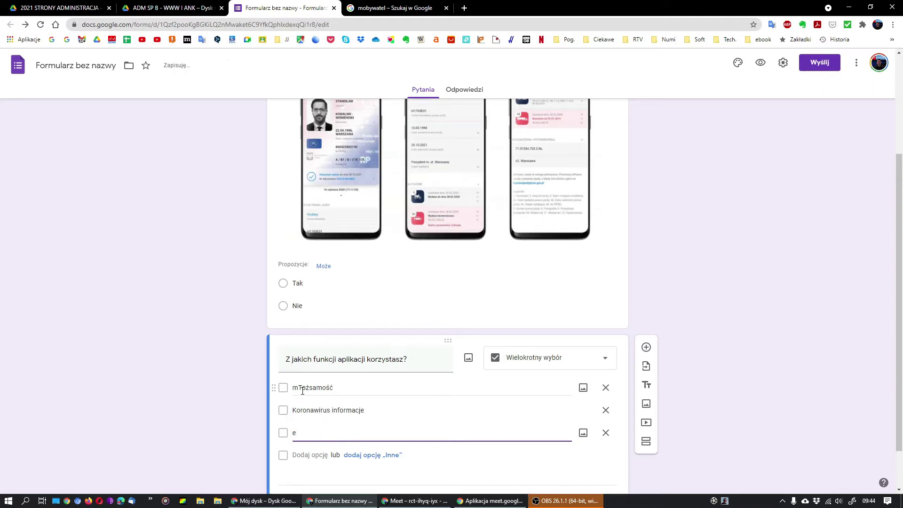
pyautogui.write('R')
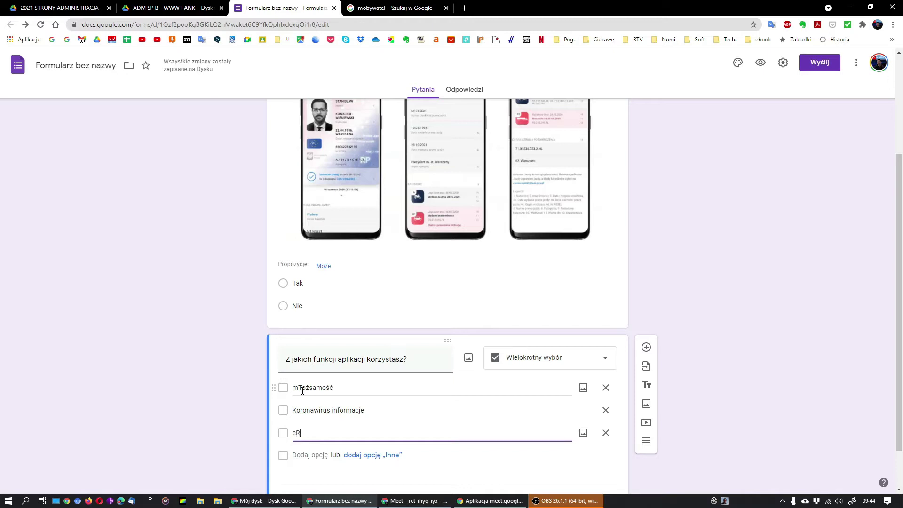
pyautogui.write('ecepta')
pyautogui.press('Return')
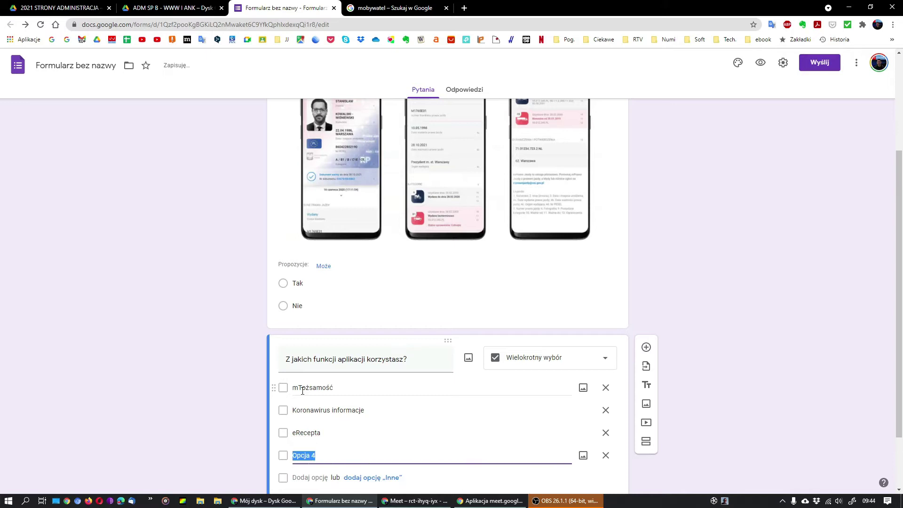
pyautogui.write('mPojazd')
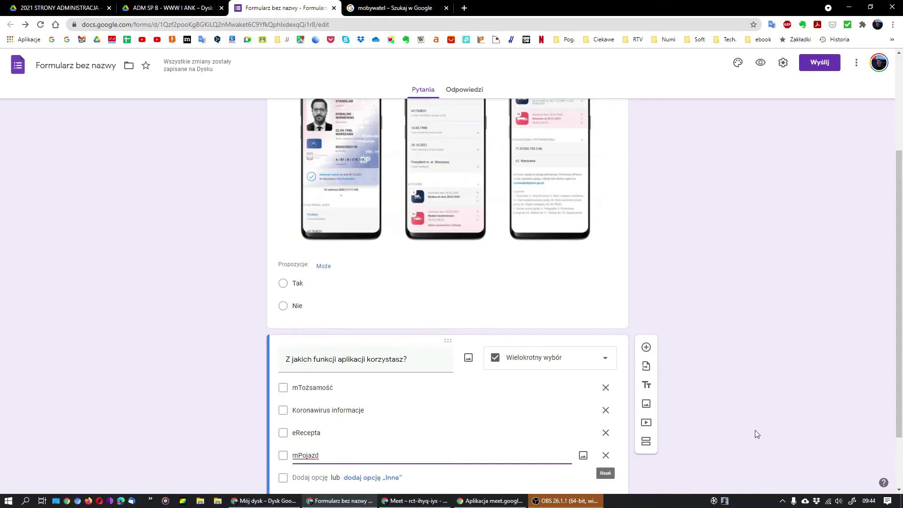
# Step: Add "Polak za granicą" and "Szczepienie Covid" as the fifth and sixth options, with another option below them
pyautogui.scroll(-2, 711, 430)
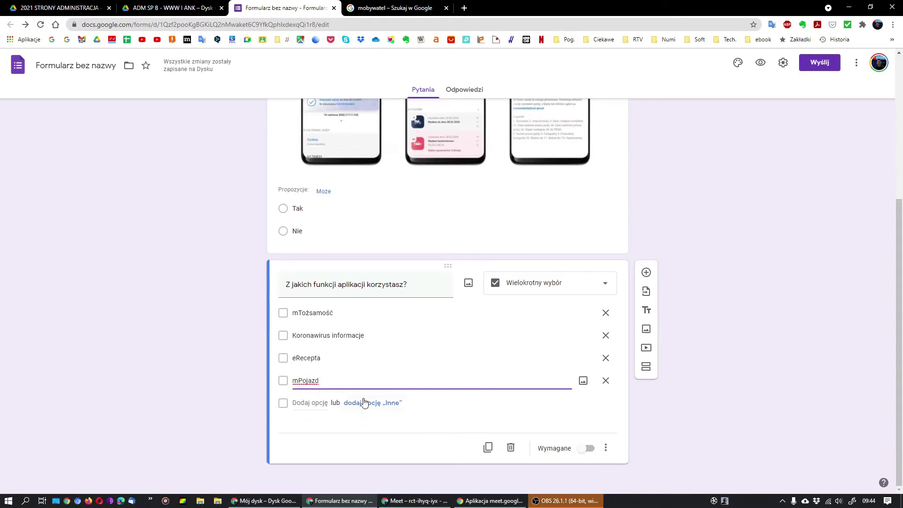
pyautogui.click(313, 403)
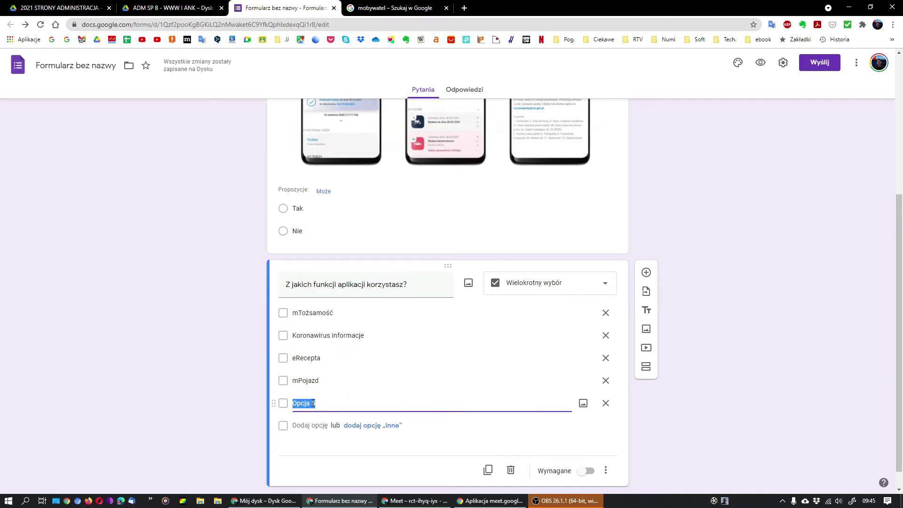
pyautogui.write('Polak za granicą')
pyautogui.press('Return')
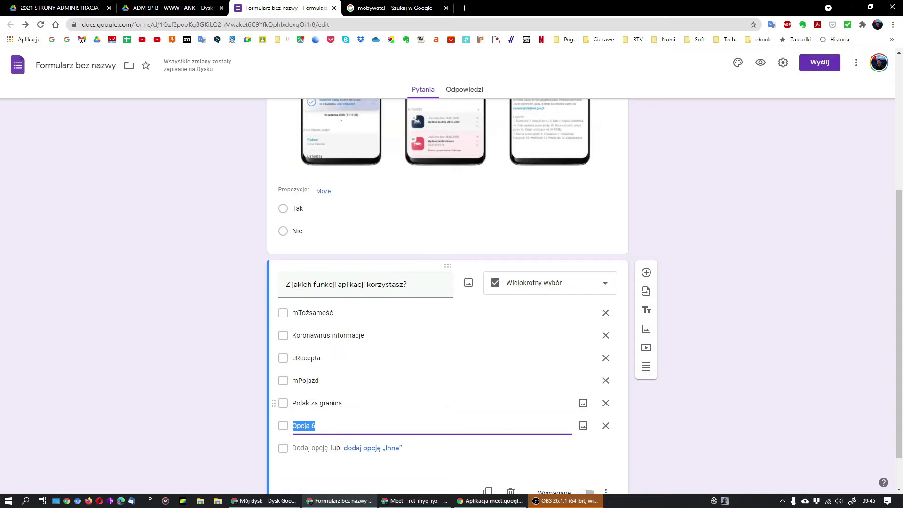
pyautogui.write('Szczepienie Covid')
pyautogui.press('Return')
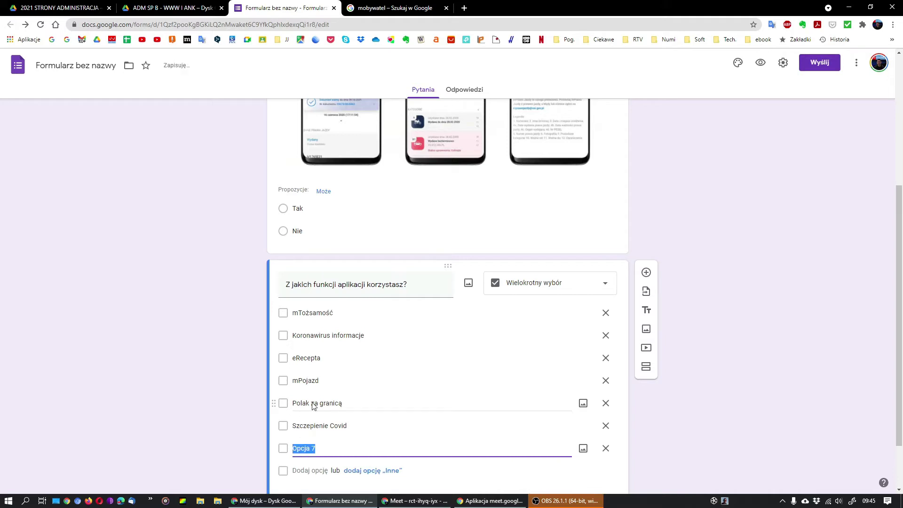
# Step: Complete the option list with "mPrawo Jazdy" and "mLegitymacja", and make the second question required
pyautogui.write('mPrawo Jazdy')
pyautogui.press('Return')
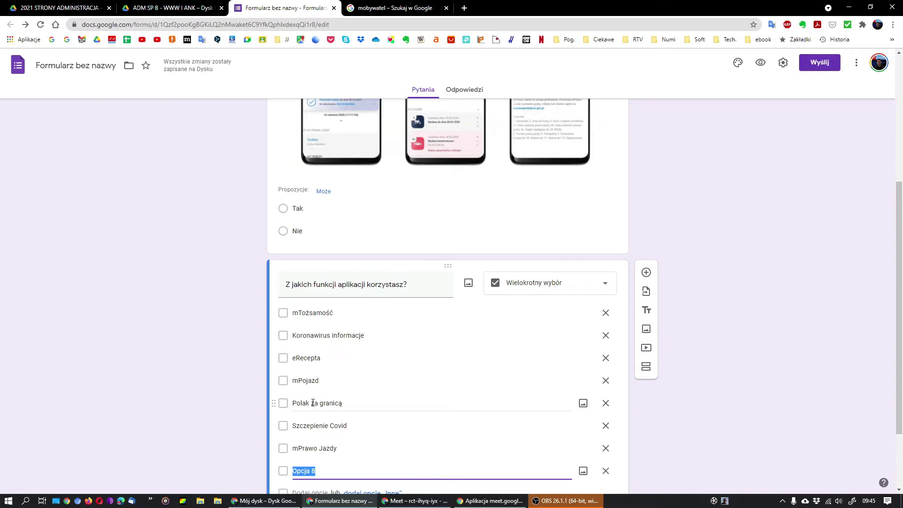
pyautogui.write('mL')
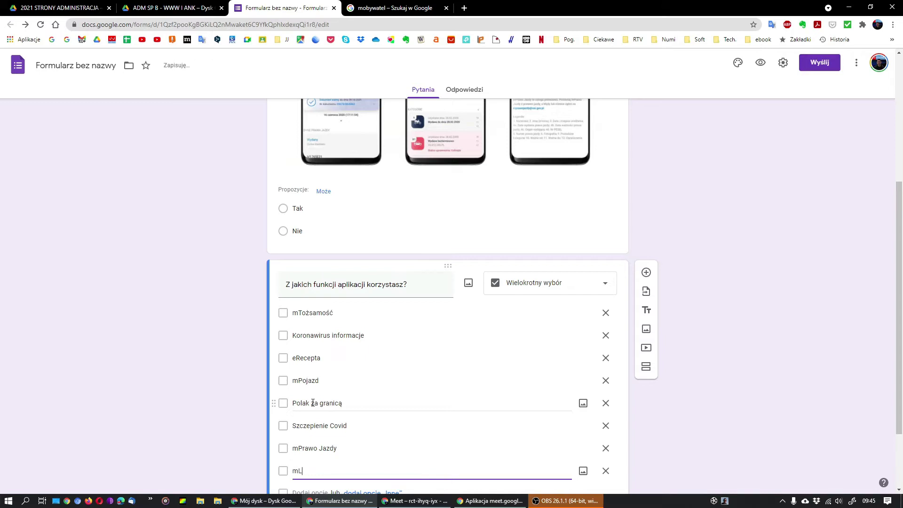
pyautogui.write('egit')
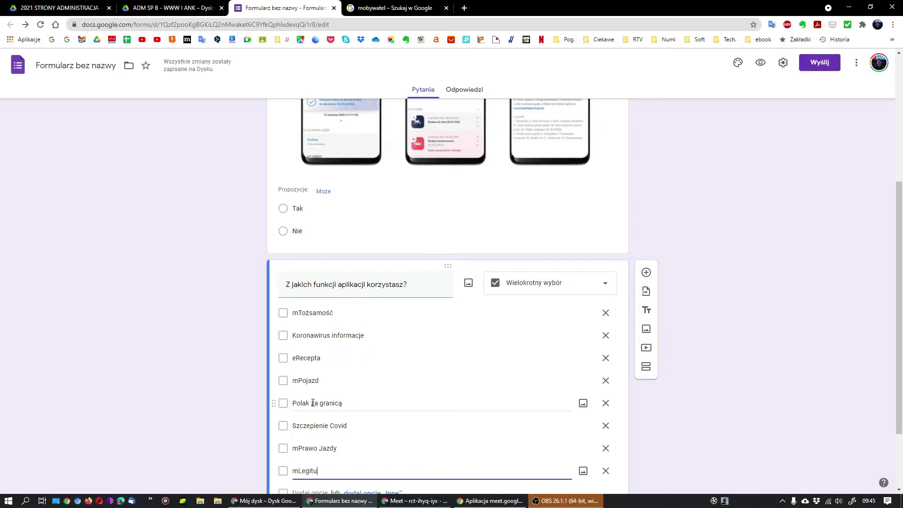
pyautogui.write('ymacja')
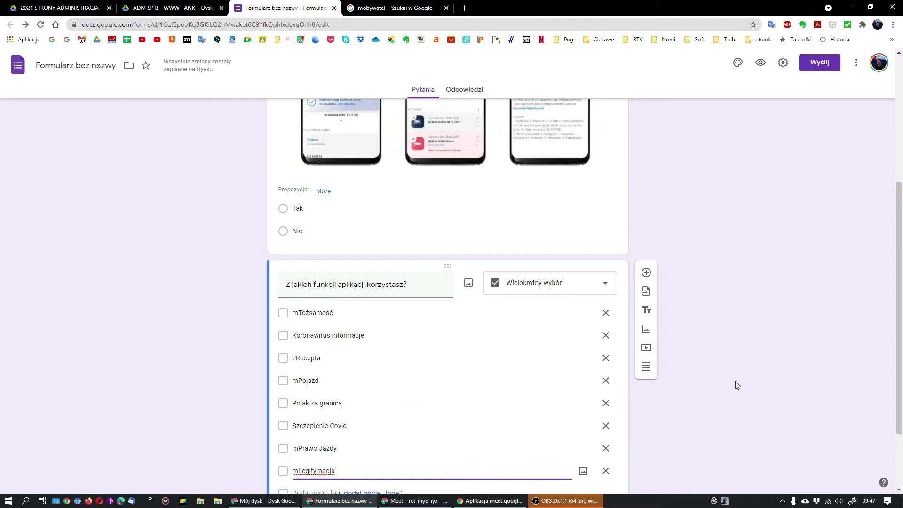
pyautogui.scroll(-1, 736, 383)
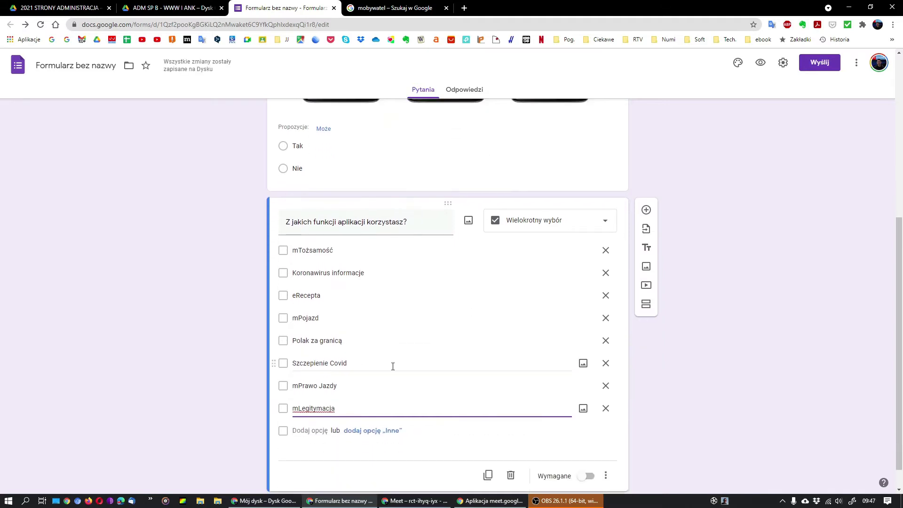
pyautogui.click(772, 407)
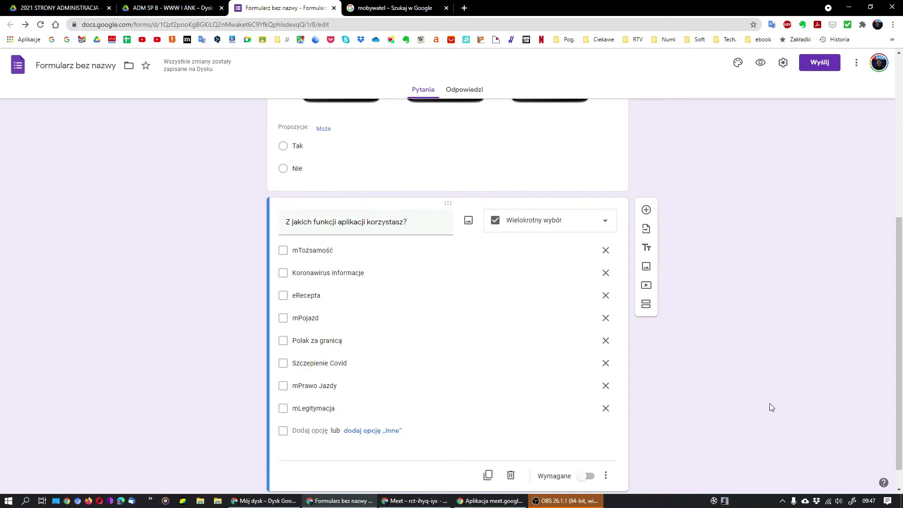
pyautogui.scroll(-1, 665, 436)
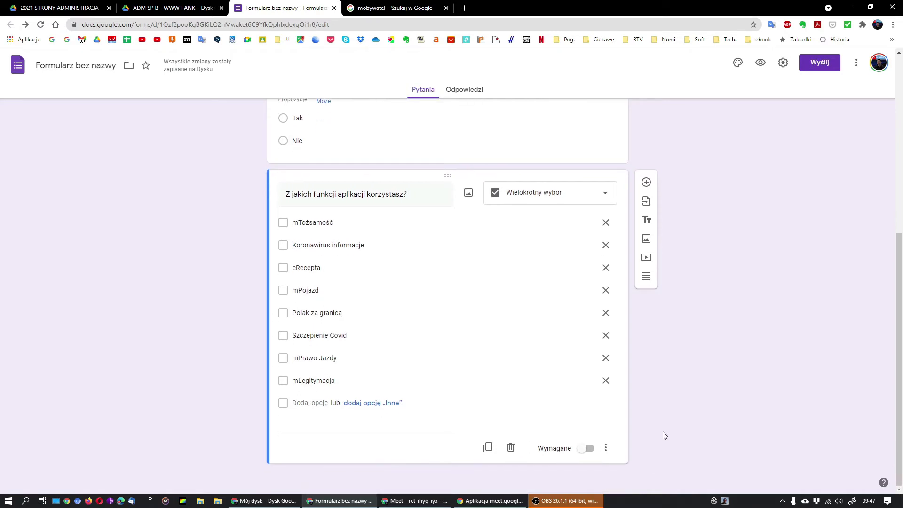
pyautogui.click(587, 448)
# Step: Add a third question of type Długa odpowiedź titled "Jaka funkcja powinna pojawić się w aplikacji mObywatel?"
pyautogui.click(646, 182)
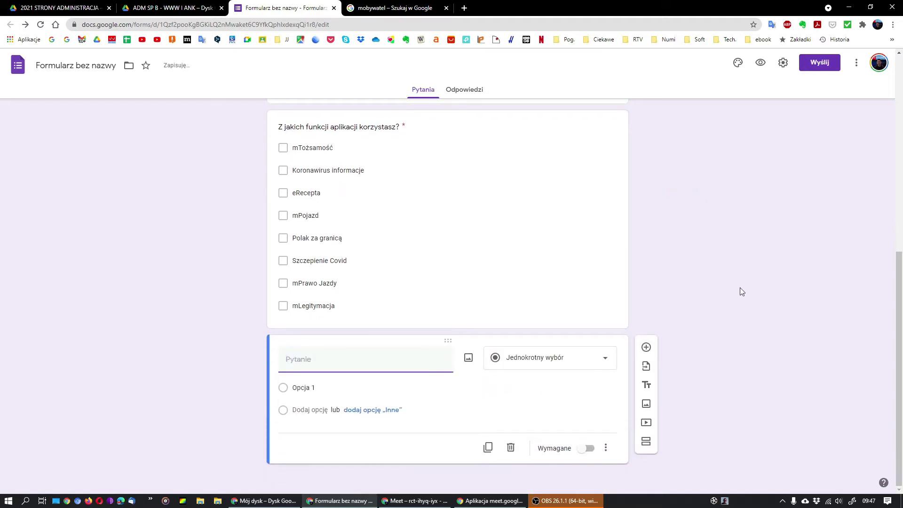
pyautogui.click(511, 364)
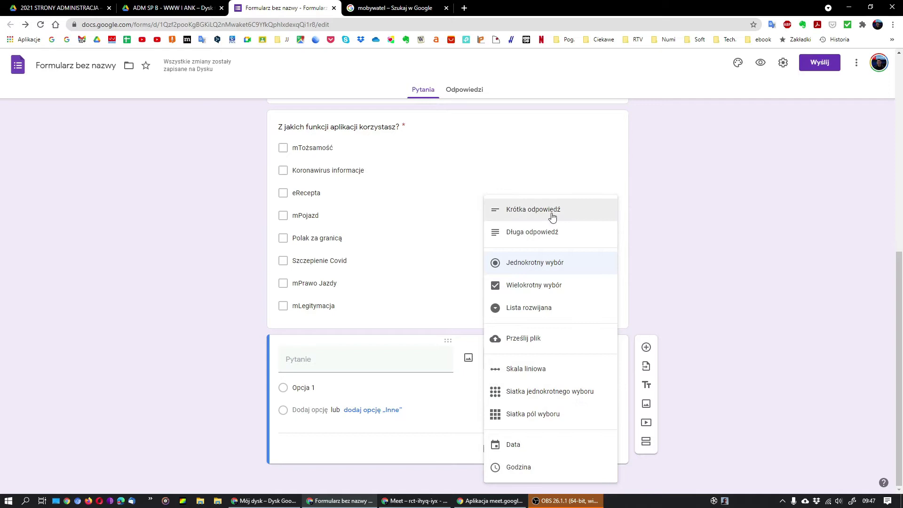
pyautogui.click(524, 233)
pyautogui.click(316, 376)
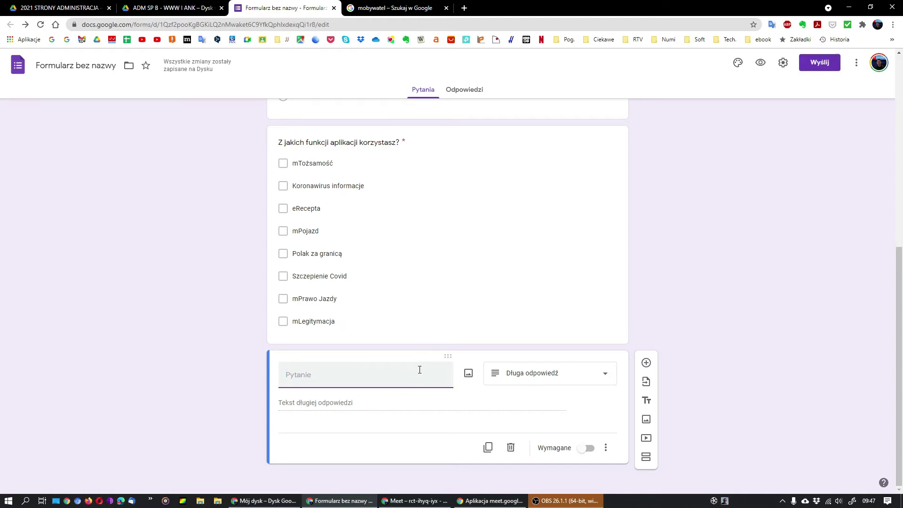
pyautogui.write('Jaka funkcja powinna pojawić się w aplikacji mObywatel')
pyautogui.write('?')
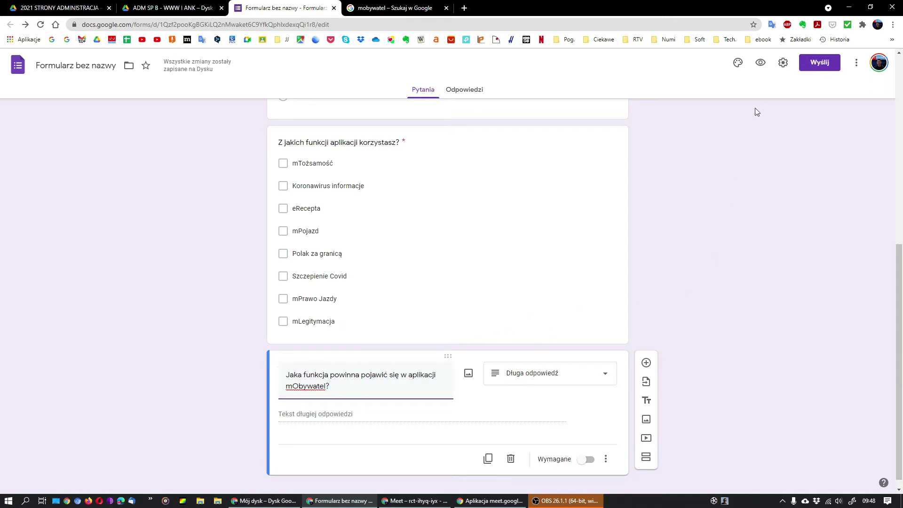
# Step: Preview the form as respondents see it, look through its questions and web address, and close the preview
pyautogui.click(761, 65)
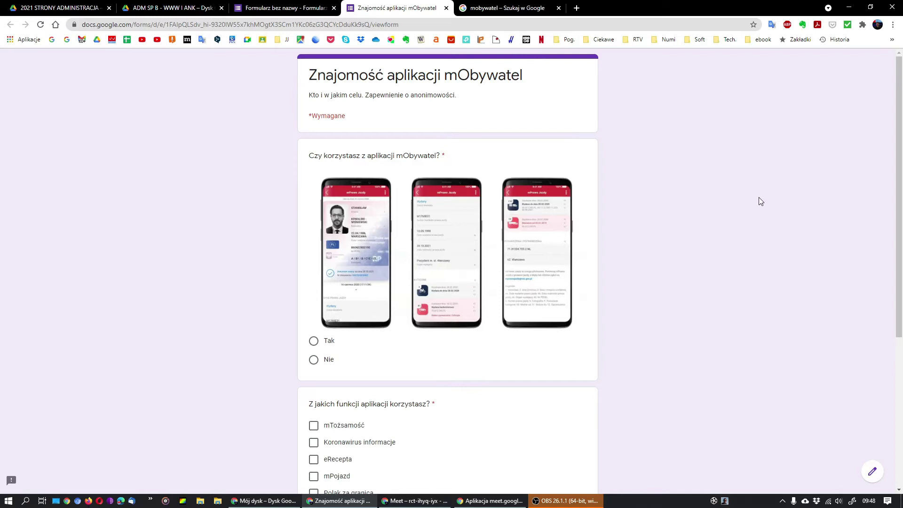
pyautogui.scroll(-5, 761, 201)
pyautogui.scroll(5, 761, 201)
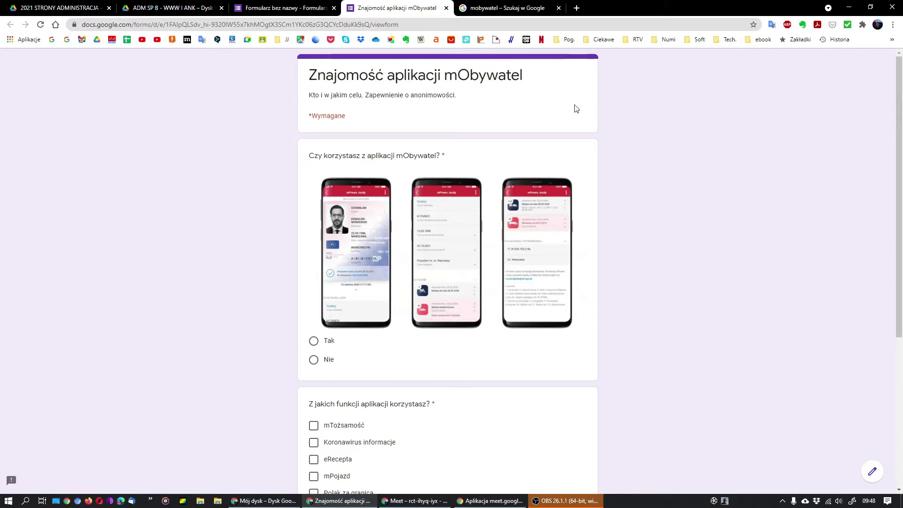
pyautogui.click(263, 24)
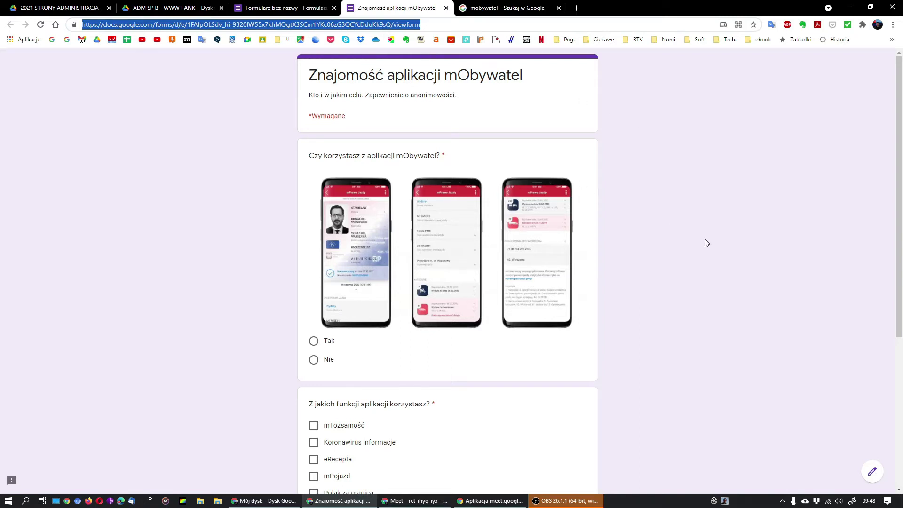
pyautogui.scroll(-3, 708, 238)
pyautogui.scroll(3, 707, 238)
pyautogui.click(446, 8)
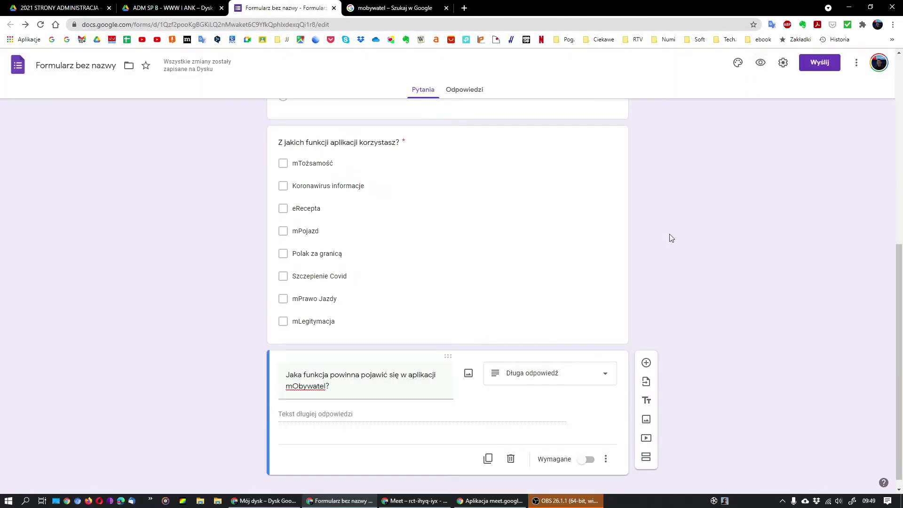
# Step: Rename the form file from its default name to "Znajomość aplikacji mObywatel"
pyautogui.scroll(10, 672, 238)
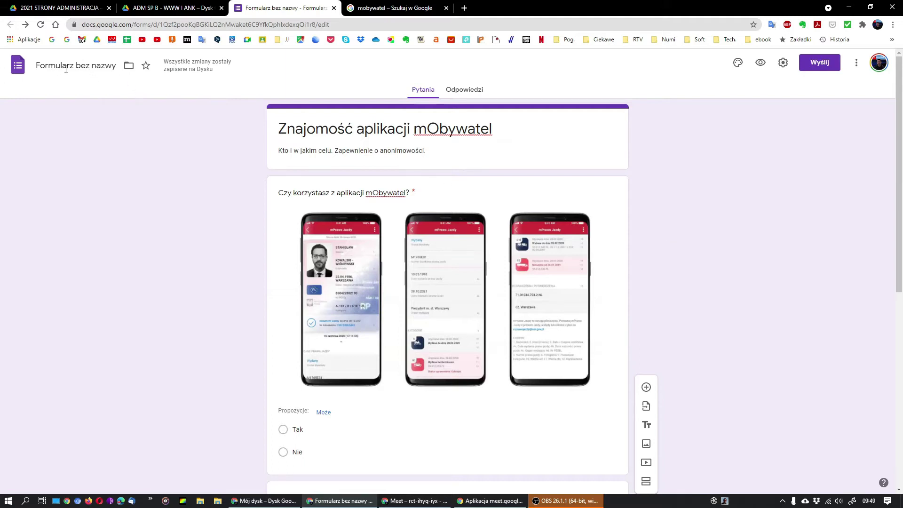
pyautogui.click(109, 66)
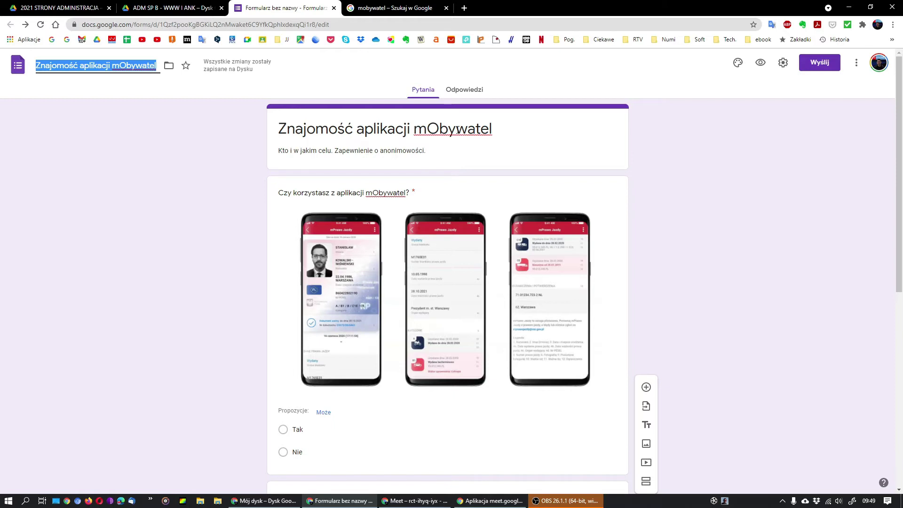
pyautogui.click(175, 92)
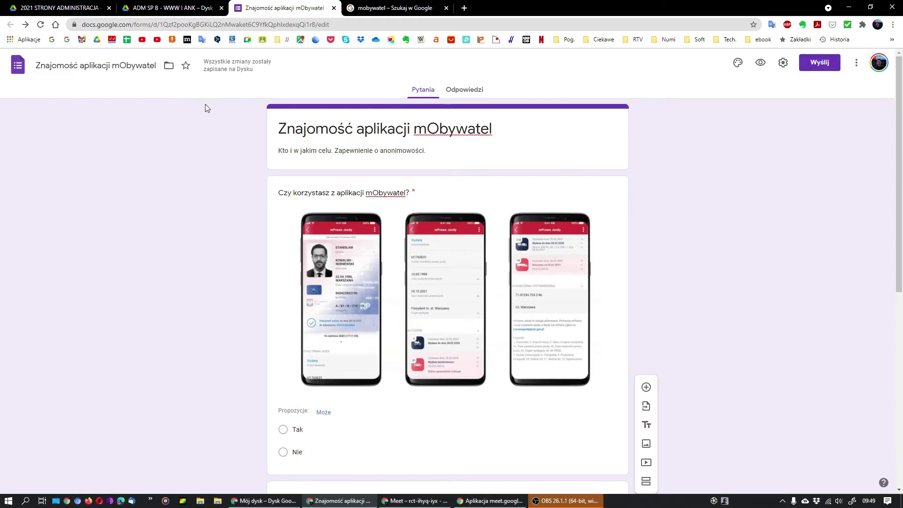
# Step: Close the form and the image search page, and refresh the "ADM SP B - WWW I ANK" folder in Google Drive
pyautogui.click(334, 9)
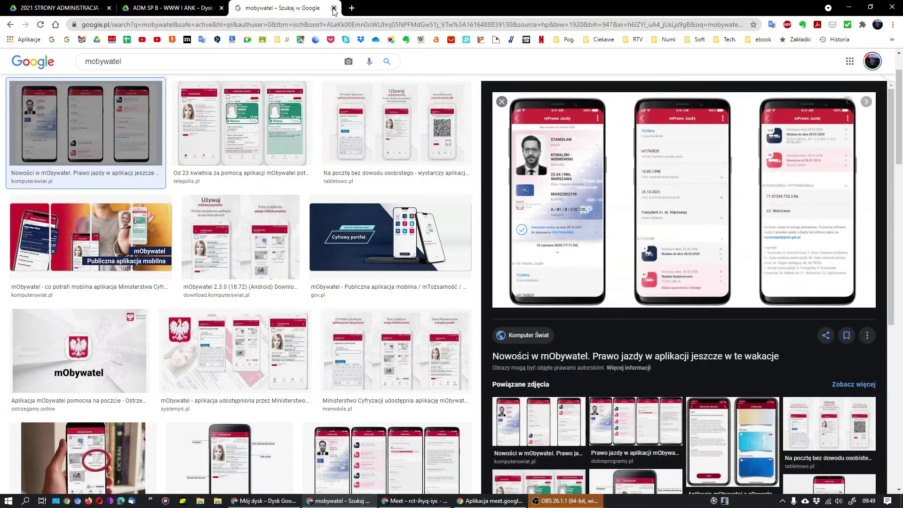
pyautogui.click(147, 10)
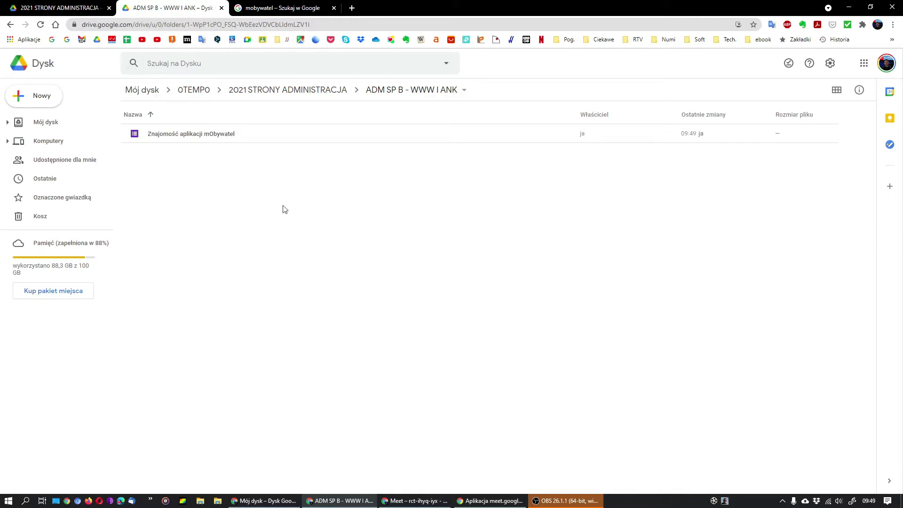
pyautogui.press('F5')
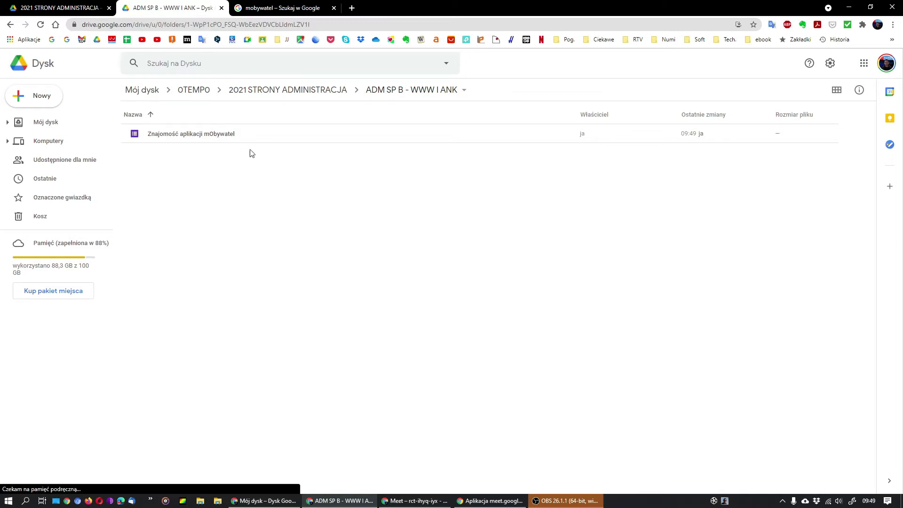
pyautogui.click(283, 8)
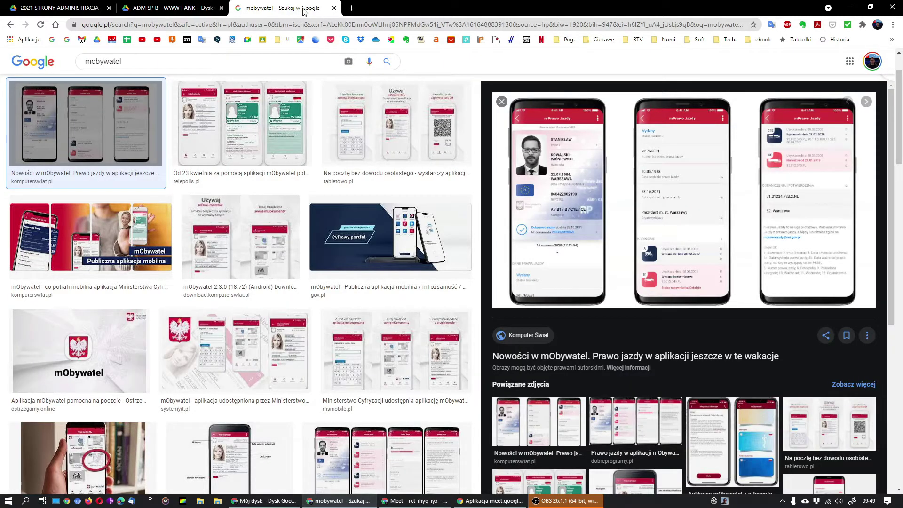
pyautogui.click(334, 8)
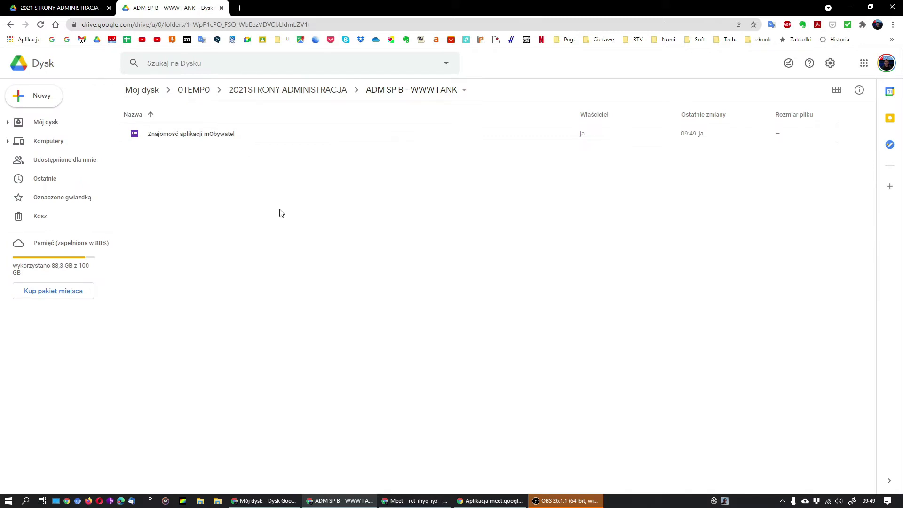
# Step: Reopen the "Znajomość aplikacji mObywatel" form from the Drive folder and look over its questions
pyautogui.doubleClick(217, 134)
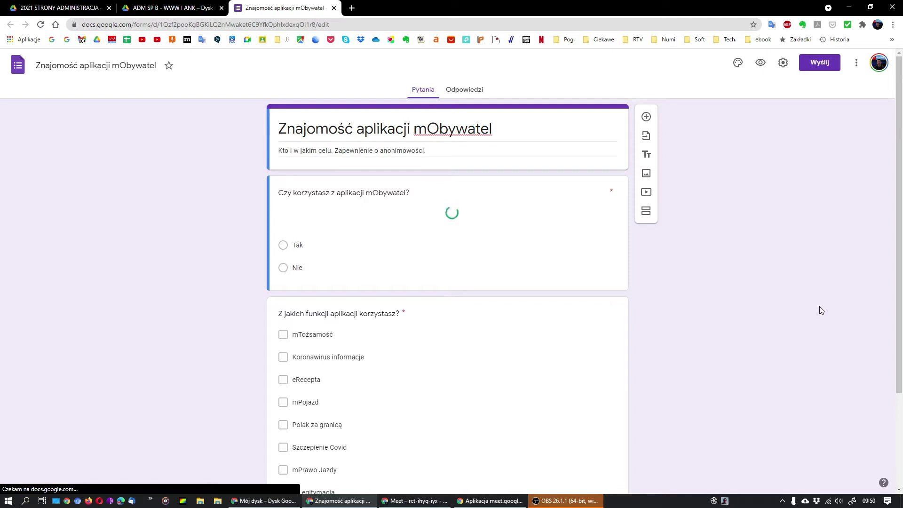
pyautogui.scroll(-6, 821, 310)
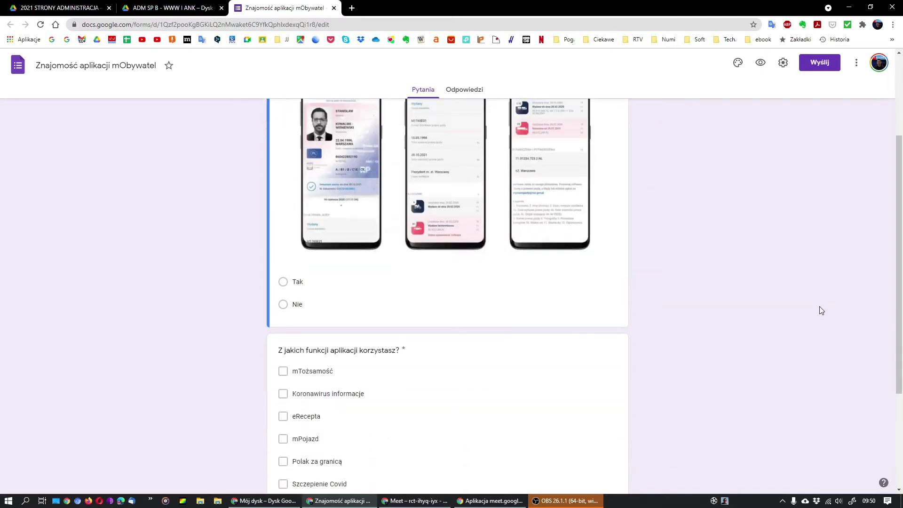
pyautogui.scroll(6, 821, 311)
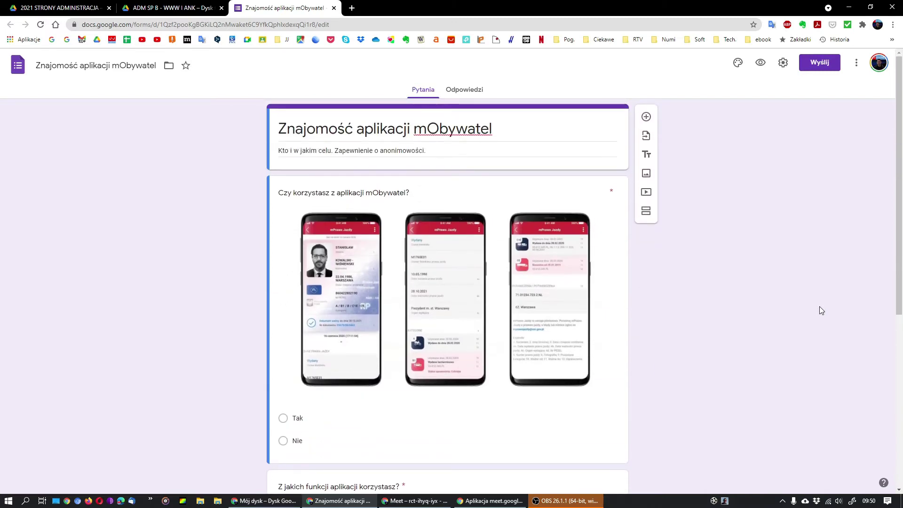
# Step: Preview the form as respondents see it, return to editing, close the extra form copy, and look through the questions
pyautogui.click(760, 66)
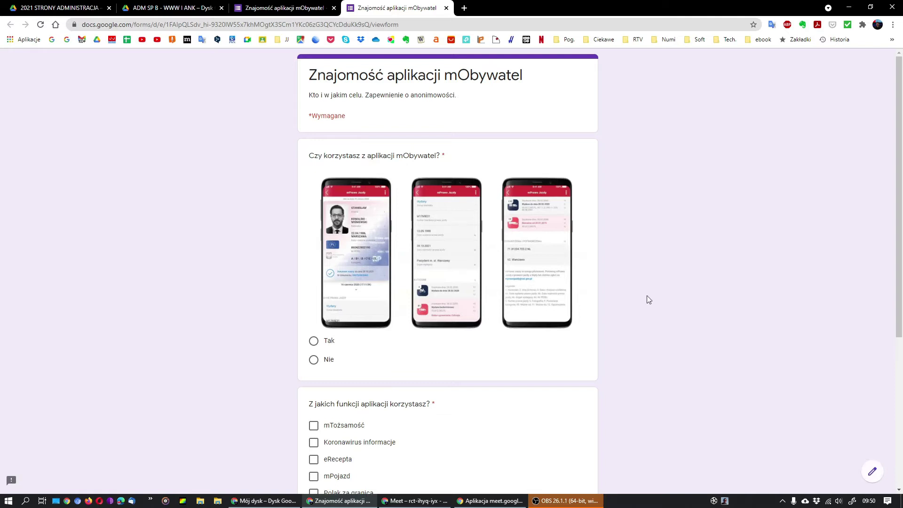
pyautogui.click(873, 472)
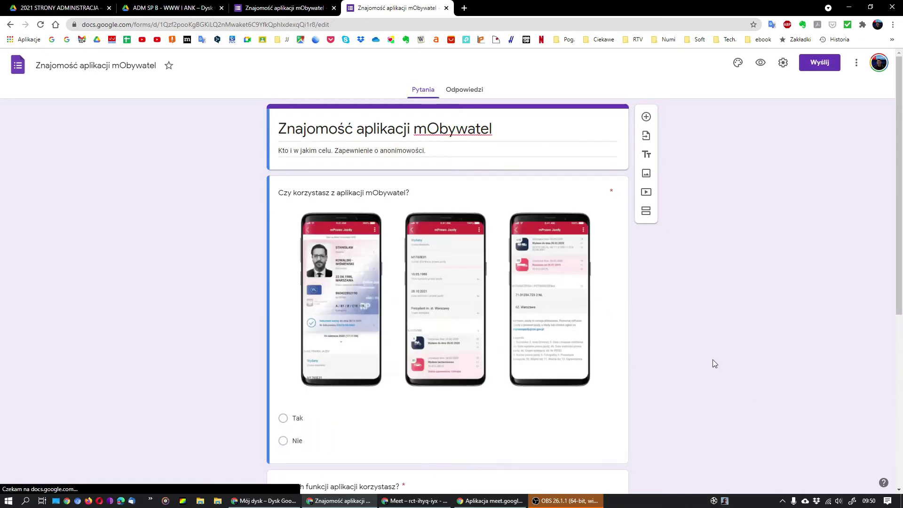
pyautogui.click(447, 8)
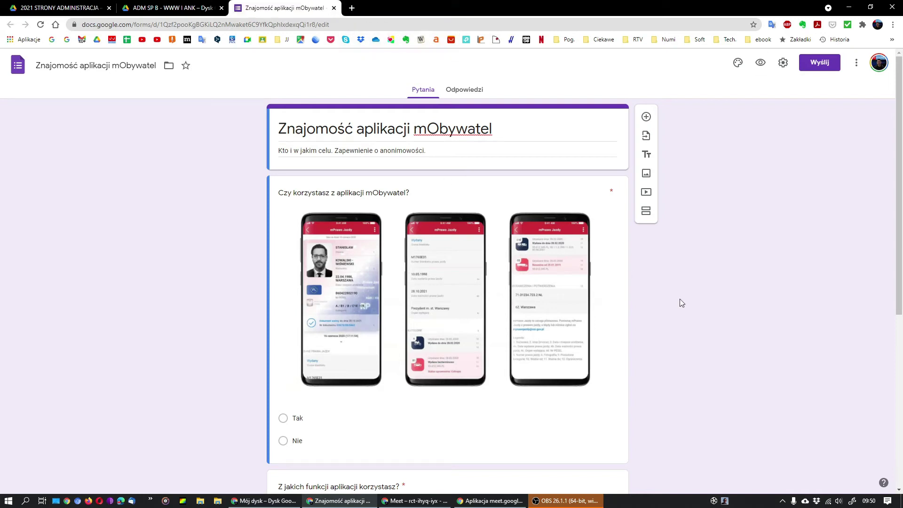
pyautogui.scroll(-6, 560, 234)
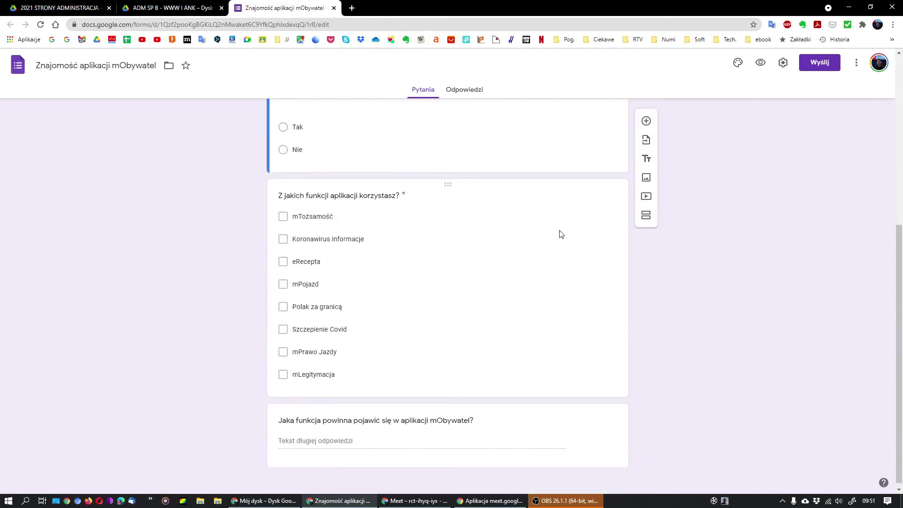
pyautogui.scroll(6, 561, 234)
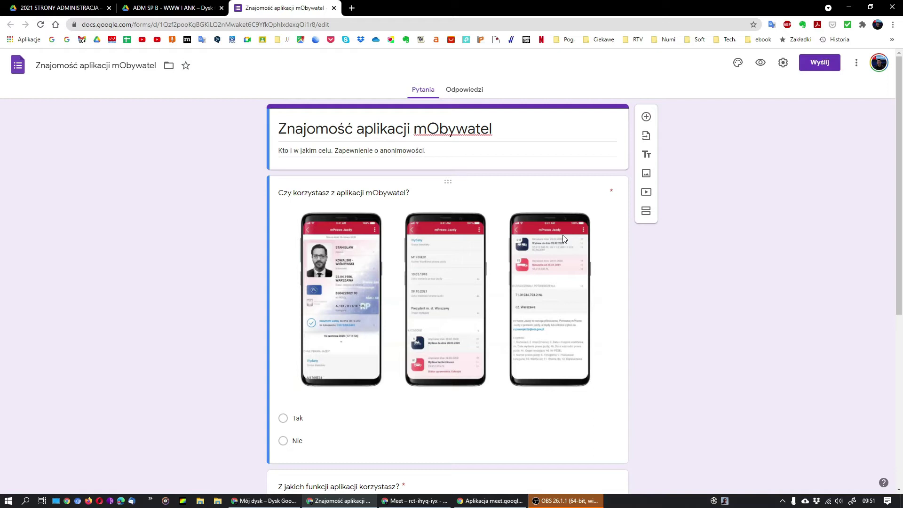
# Step: Insert the coloured pencils picture from the "Praca i szkoła" themes as the form's header image
pyautogui.click(738, 66)
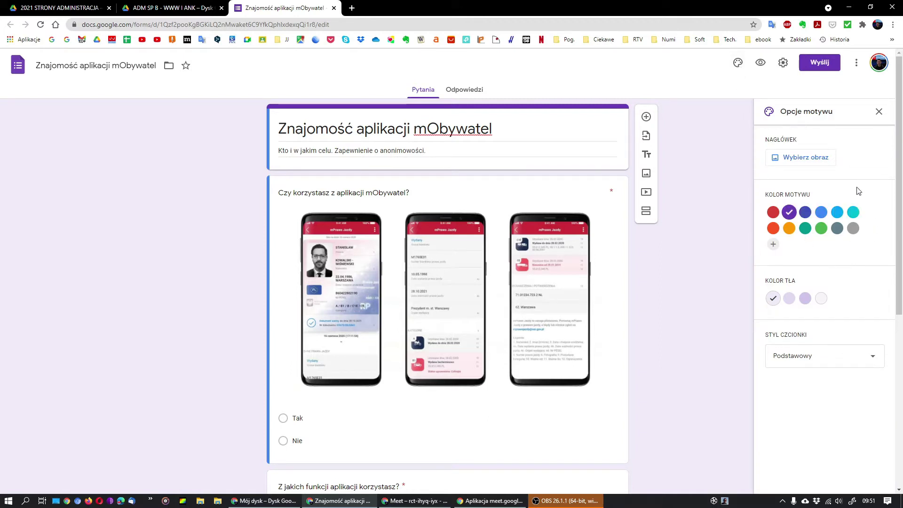
pyautogui.click(801, 160)
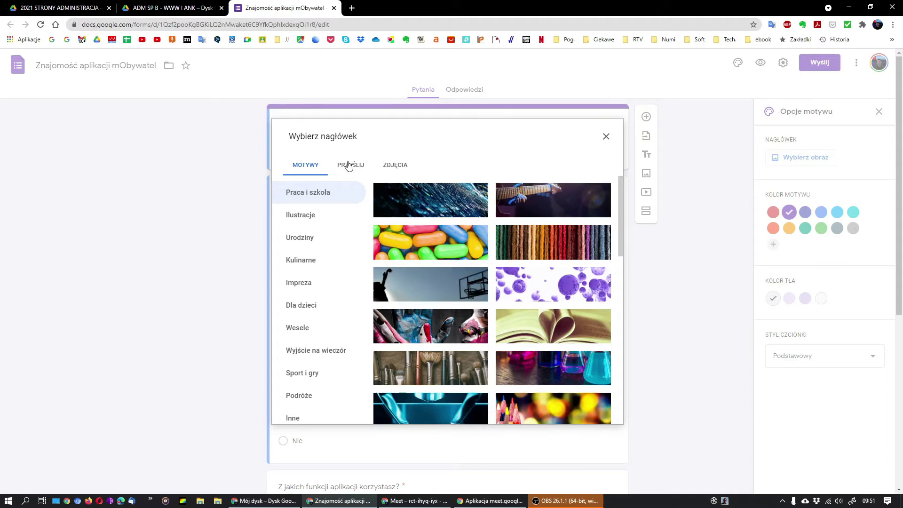
pyautogui.scroll(-3, 490, 249)
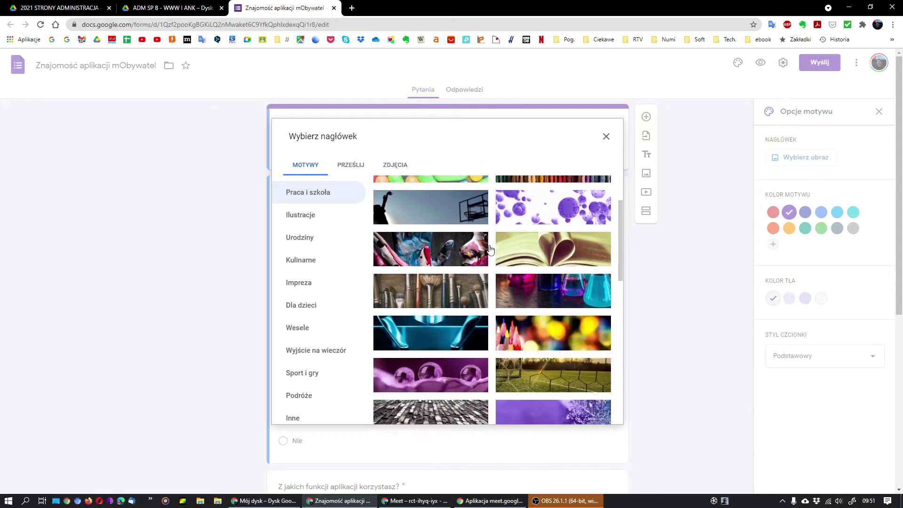
pyautogui.click(546, 290)
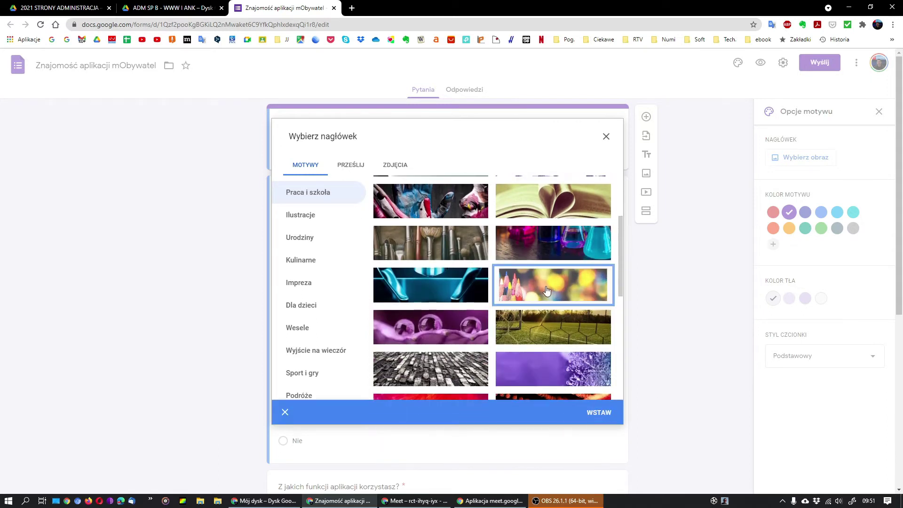
pyautogui.click(600, 417)
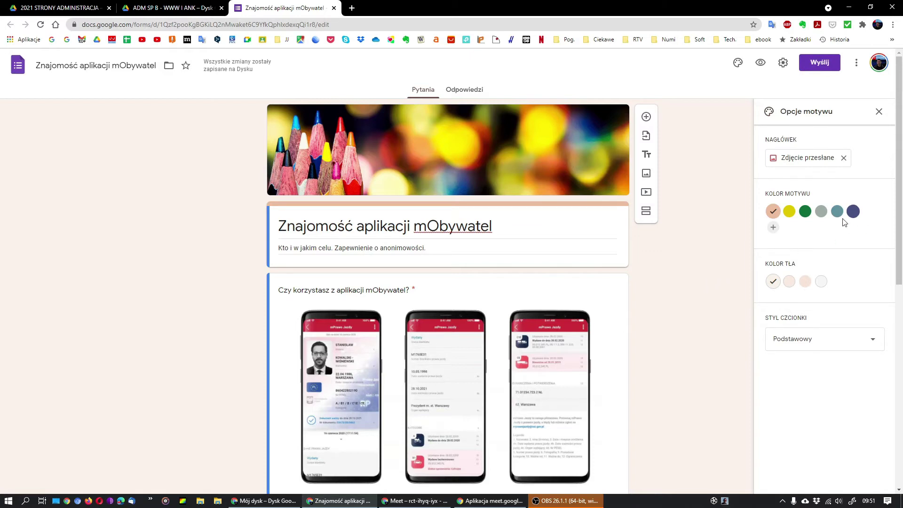
# Step: Set the form's theme colour to custom blue #0015ff and its background to the darkest blue tint
pyautogui.click(805, 211)
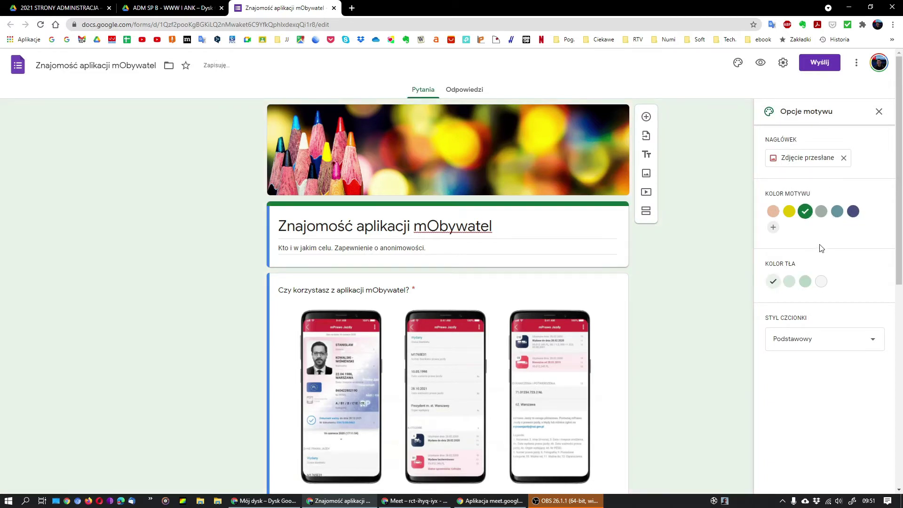
pyautogui.click(774, 228)
pyautogui.click(830, 273)
pyautogui.click(840, 323)
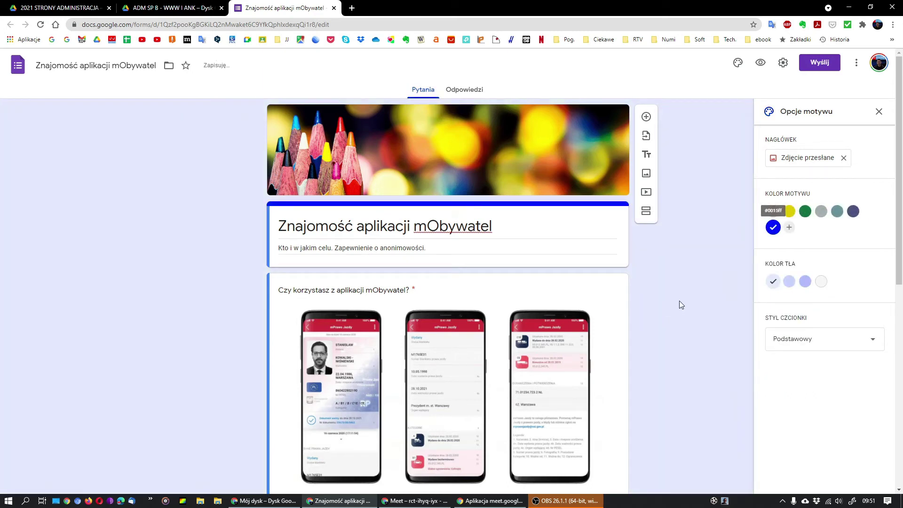
pyautogui.click(805, 282)
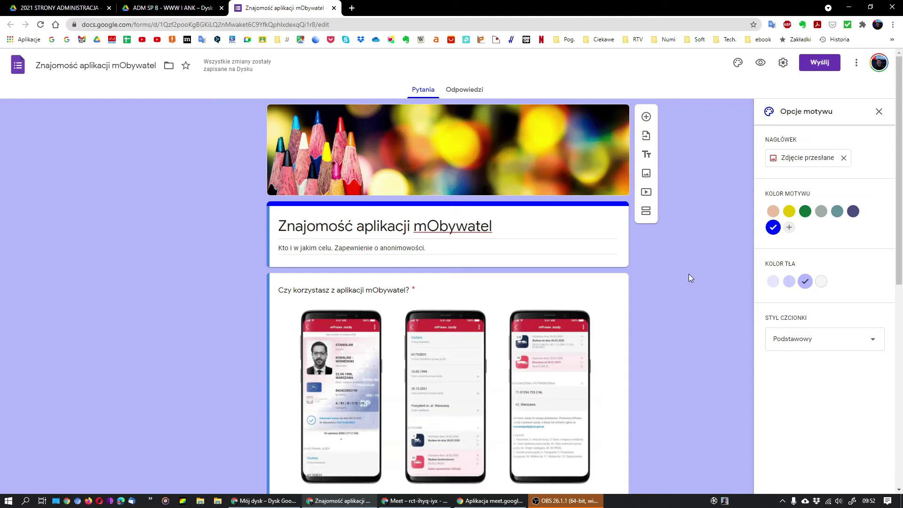
pyautogui.scroll(-6, 688, 277)
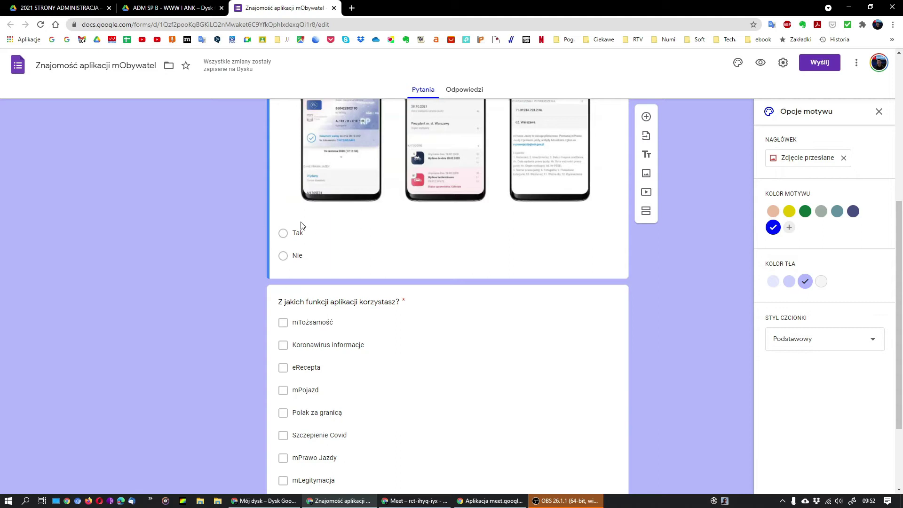
pyautogui.scroll(3, 364, 230)
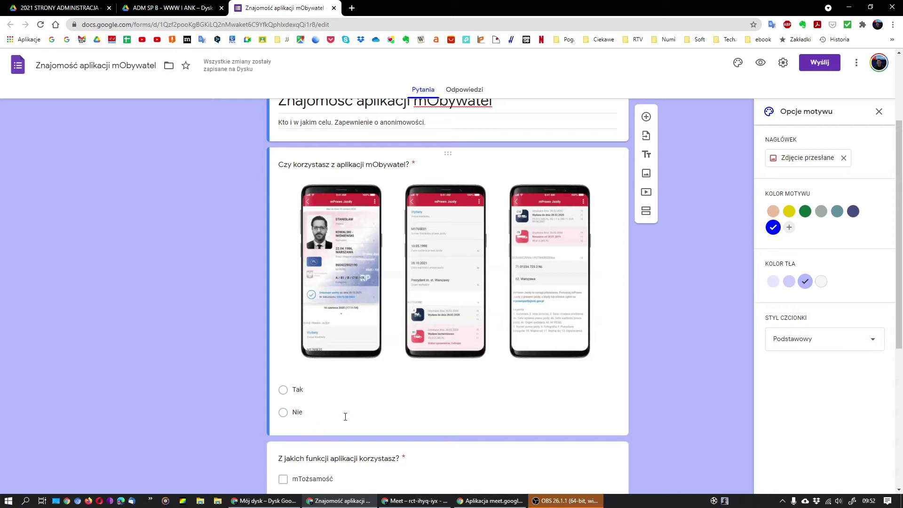
pyautogui.scroll(-5, 468, 407)
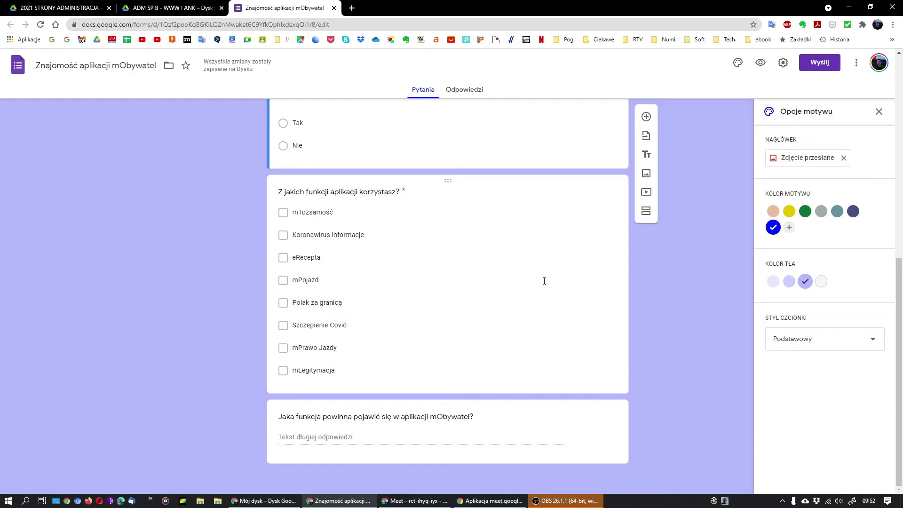
pyautogui.click(514, 278)
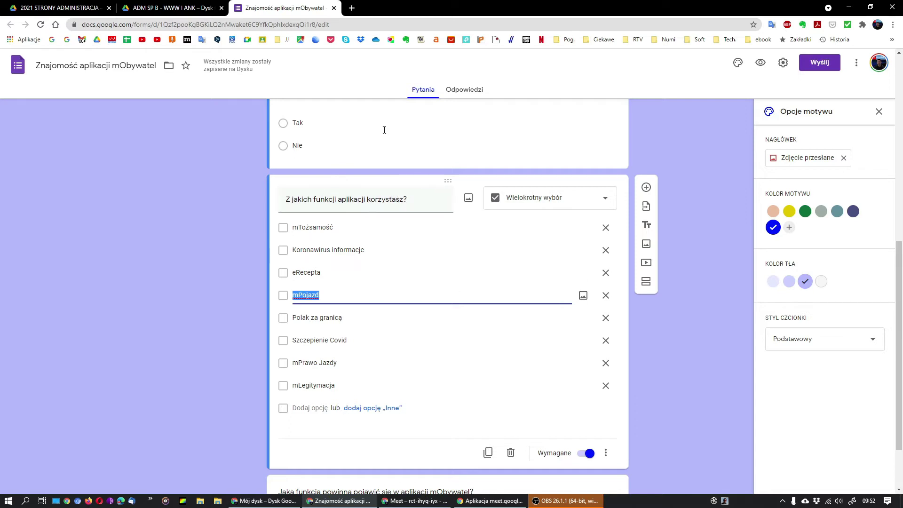
pyautogui.click(647, 282)
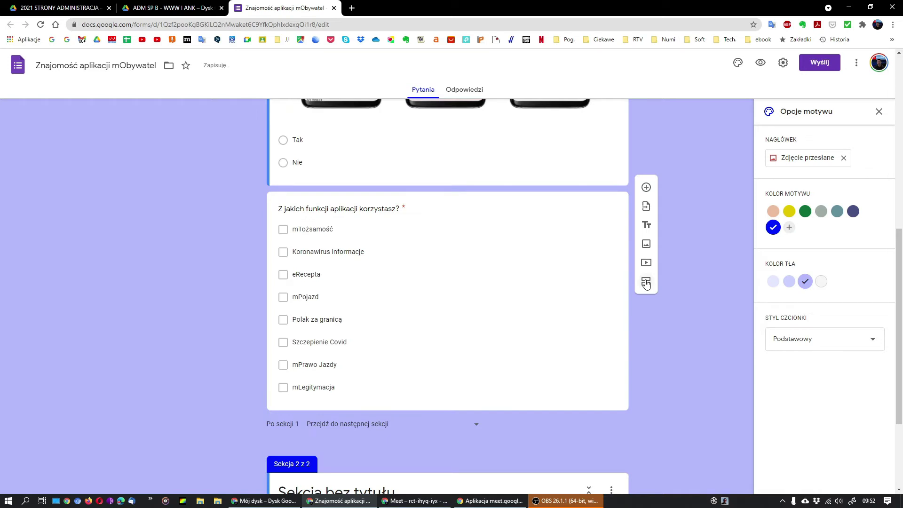
pyautogui.hotkey('ctrl', 'z')
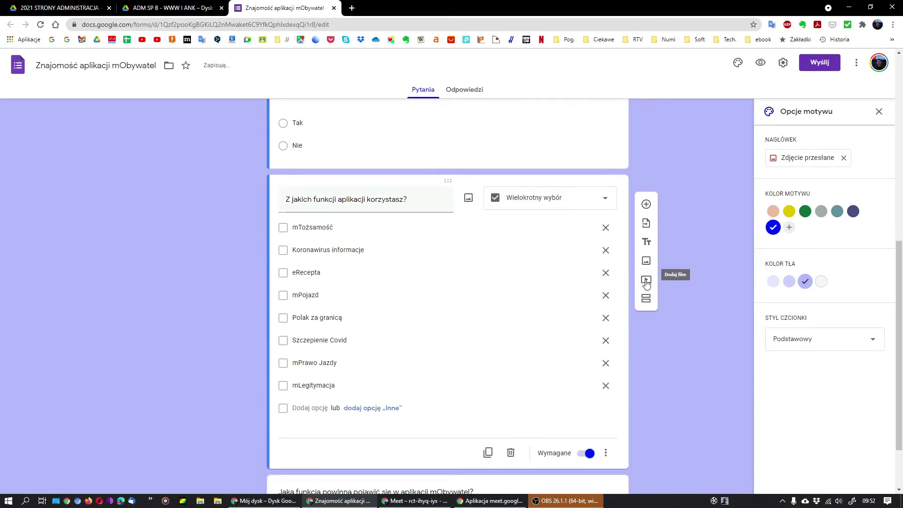
# Step: Add a new section directly after the question "Czy korzystasz z aplikacji mObywatel?"
pyautogui.click(521, 142)
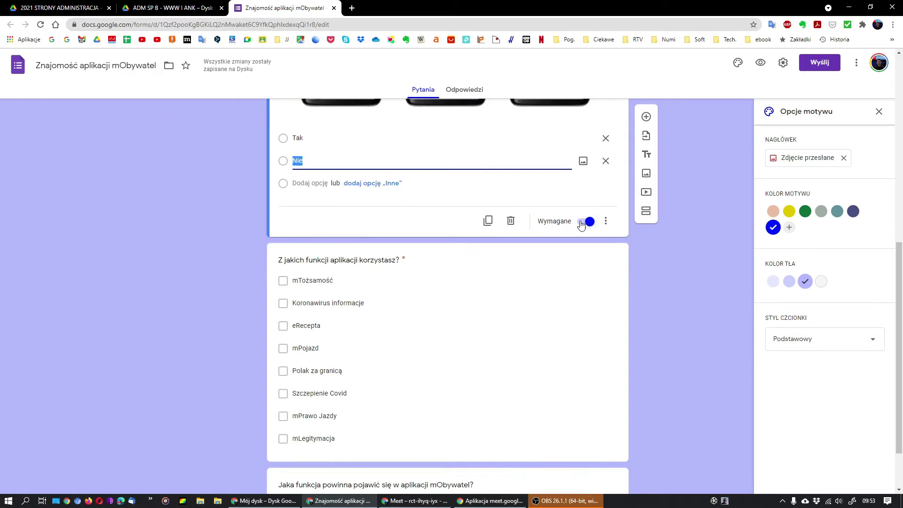
pyautogui.scroll(5, 389, 213)
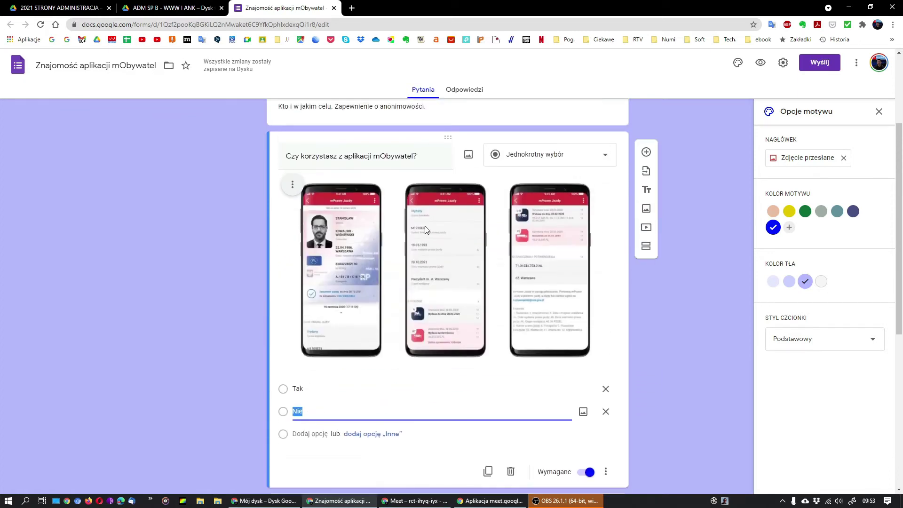
pyautogui.scroll(-5, 425, 226)
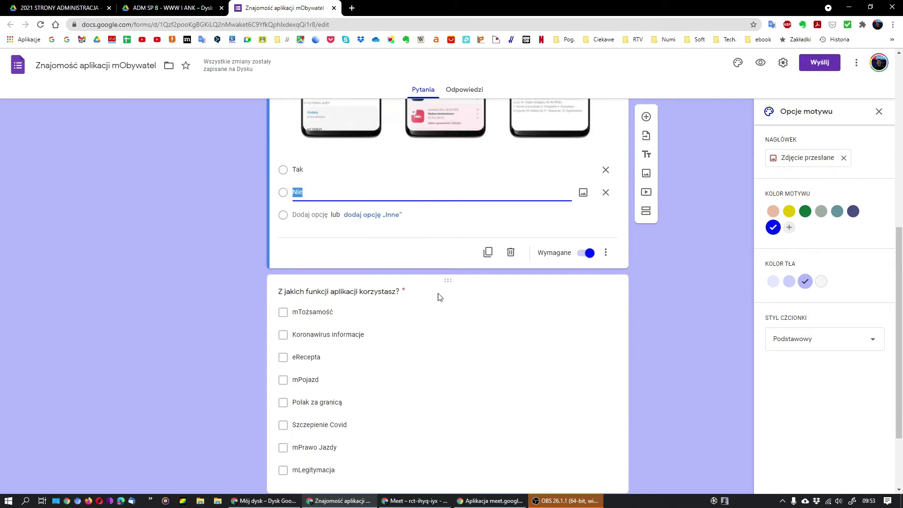
pyautogui.click(647, 212)
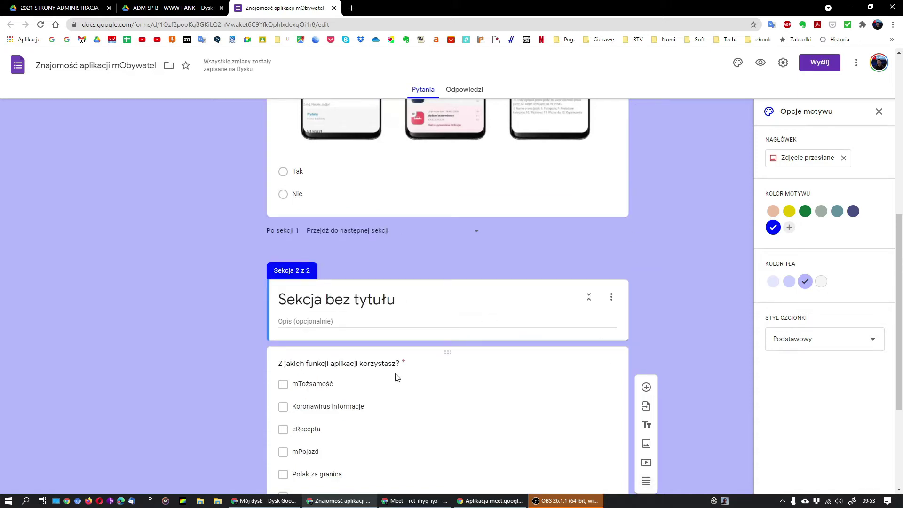
# Step: Title the second section "Korzystanie z aplikacji mObywatel" and check the questions it contains
pyautogui.scroll(-3, 400, 330)
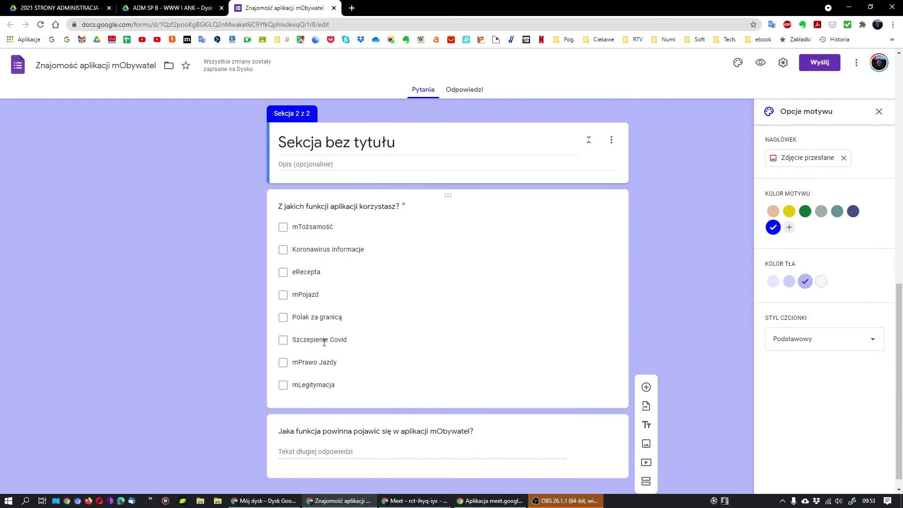
pyautogui.scroll(3, 356, 313)
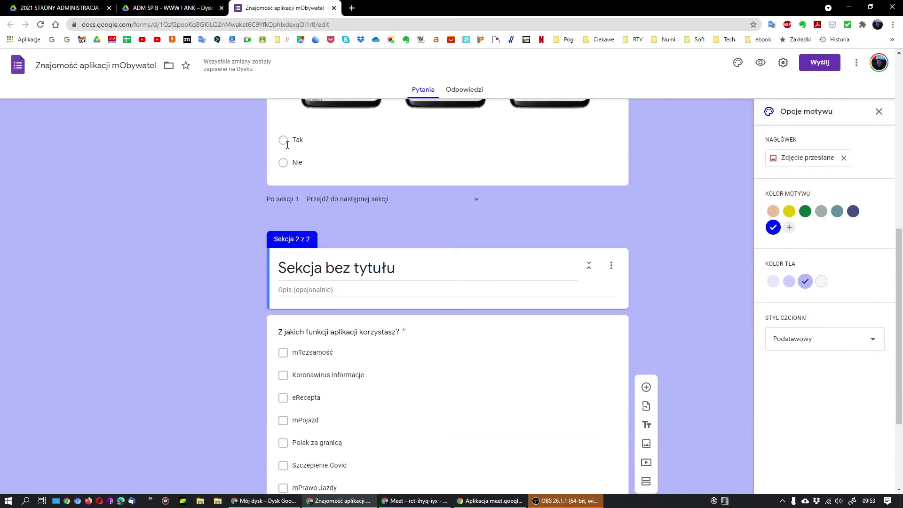
pyautogui.scroll(7, 500, 217)
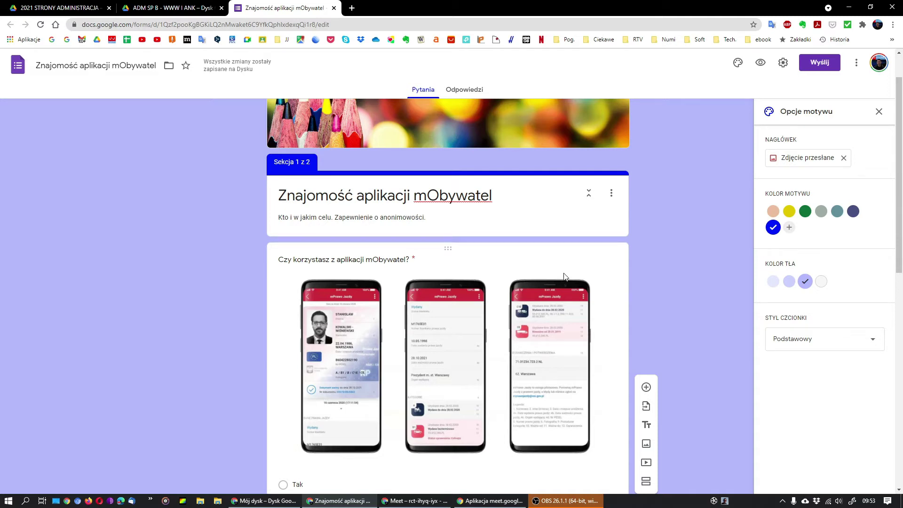
pyautogui.scroll(-2, 564, 276)
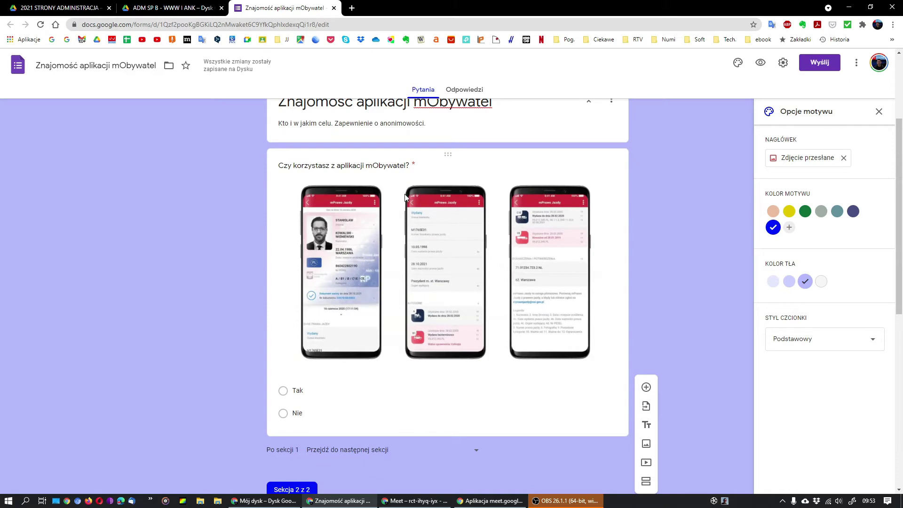
pyautogui.scroll(-1, 370, 379)
pyautogui.scroll(-1, 370, 376)
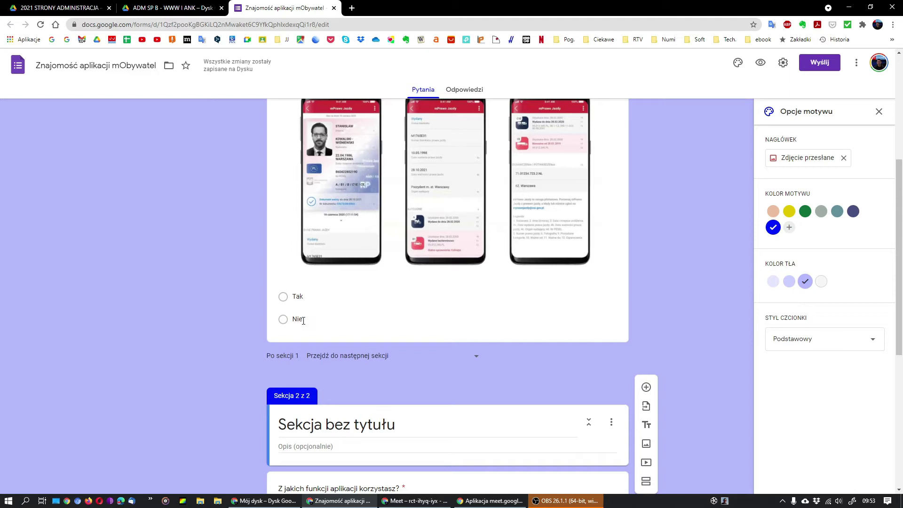
pyautogui.scroll(-3, 343, 316)
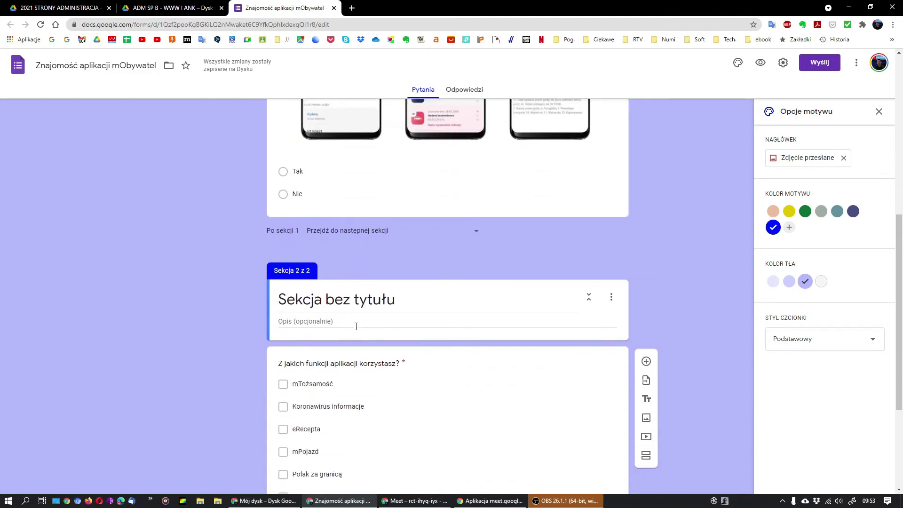
pyautogui.click(358, 300)
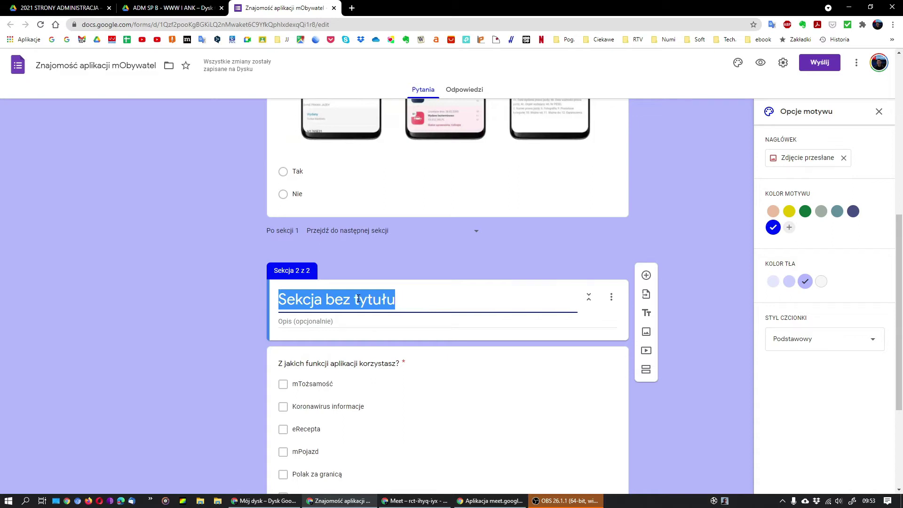
pyautogui.write('Kp')
pyautogui.press('BackSpace')
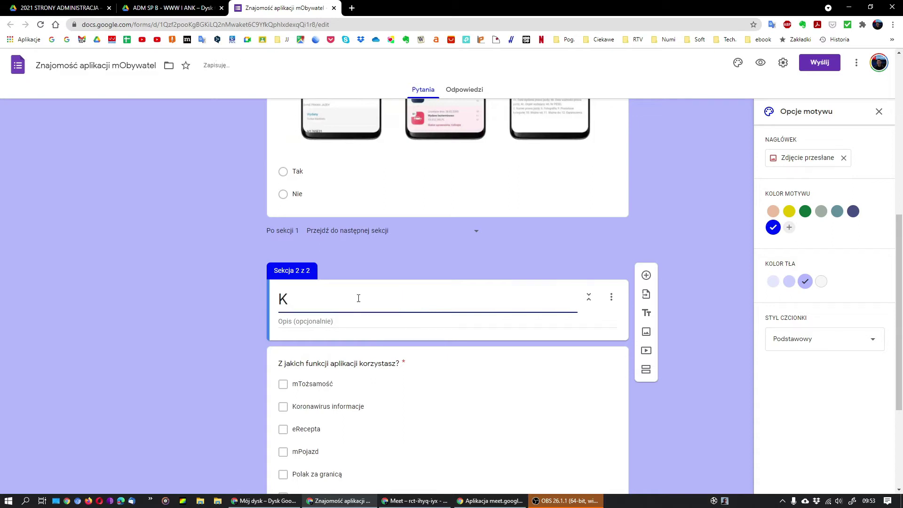
pyautogui.write('orzystanie z aplikacji mObywatel')
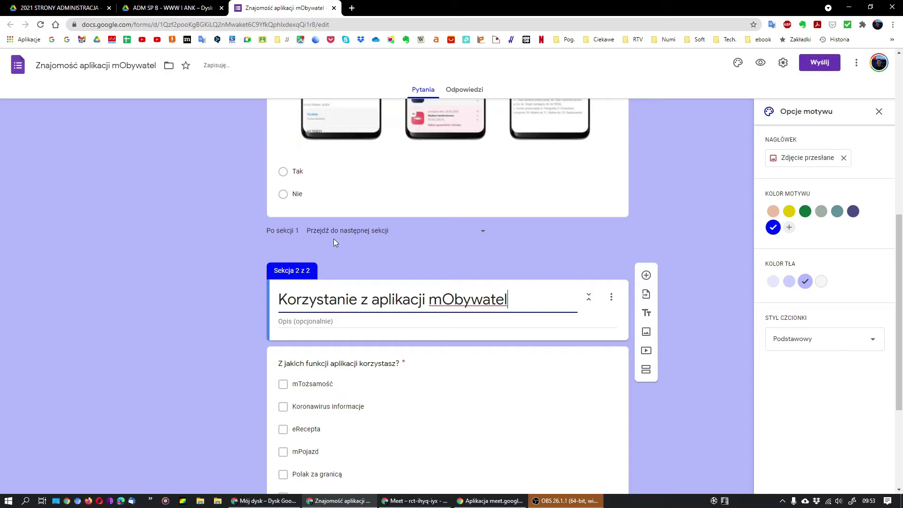
pyautogui.click(668, 393)
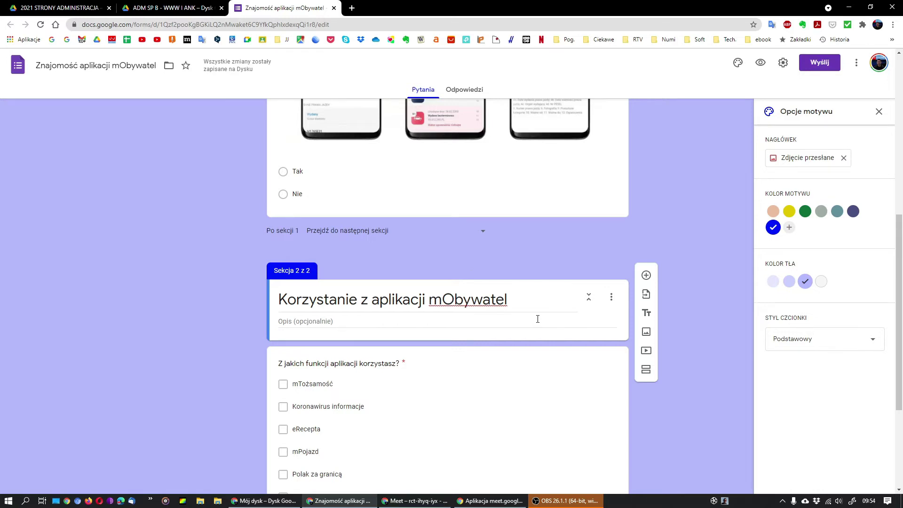
pyautogui.scroll(-2, 538, 319)
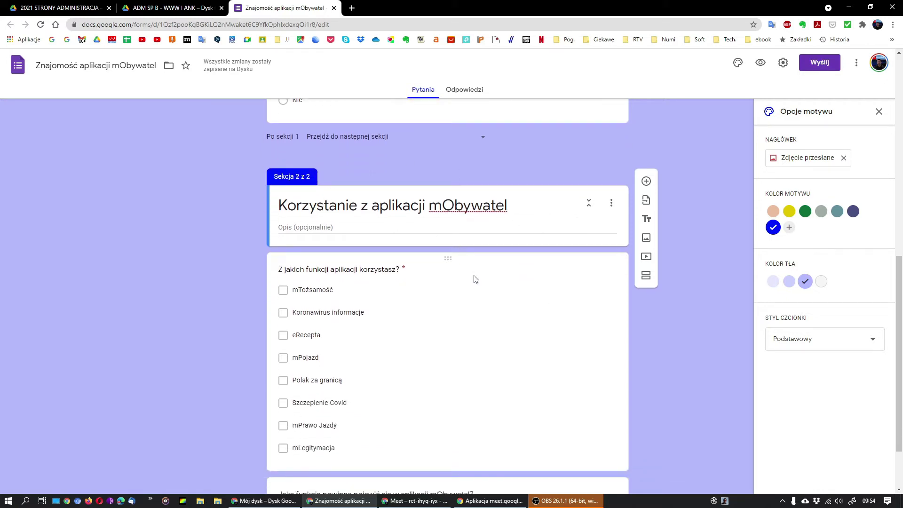
pyautogui.scroll(-2, 501, 285)
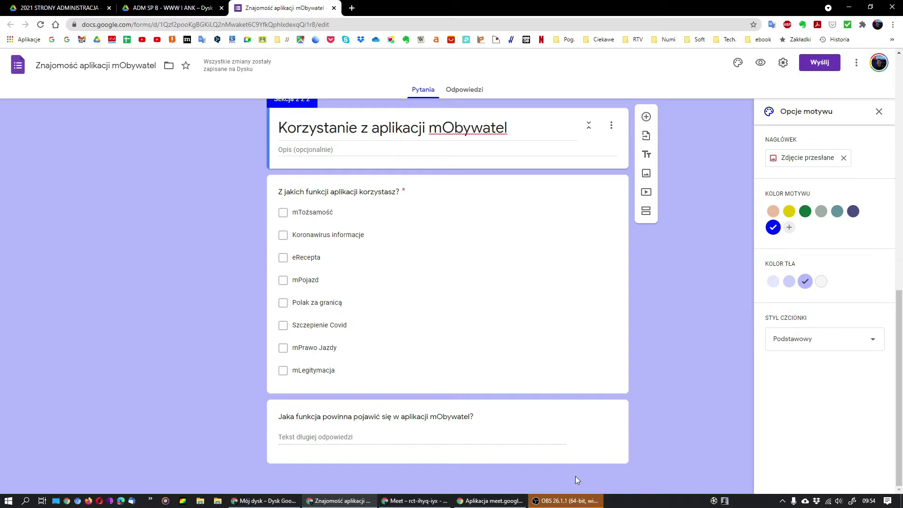
# Step: Add a third section after the question "Jaka funkcja powinna pojawić się w aplikacji mObywatel?" and title it "Nie znam aplikacji mObywatel"
pyautogui.click(590, 426)
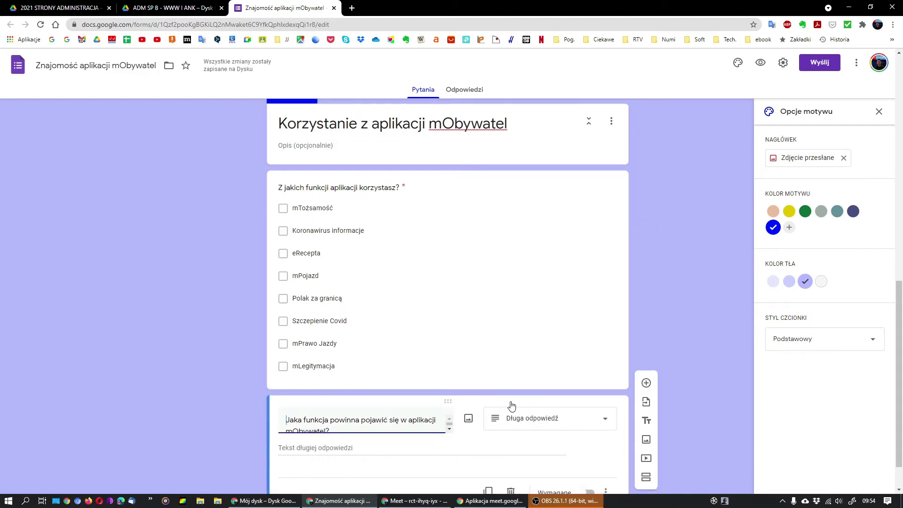
pyautogui.click(646, 477)
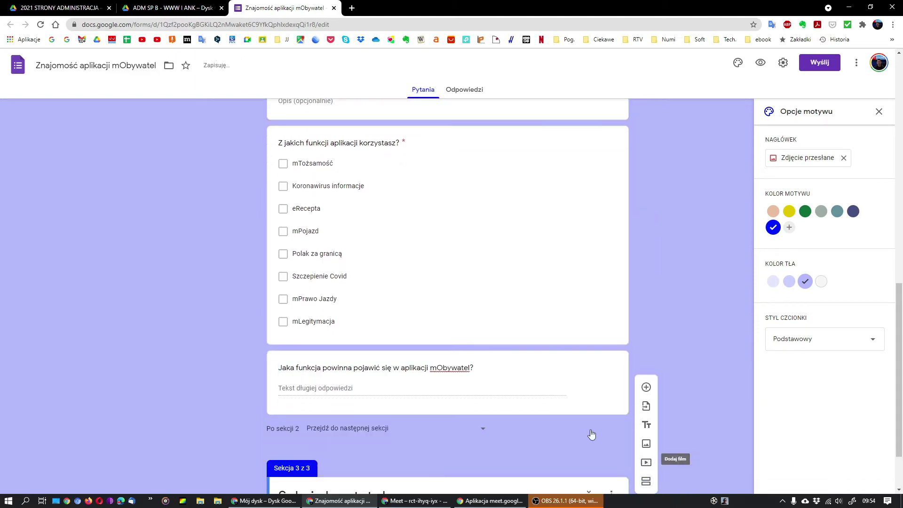
pyautogui.click(334, 422)
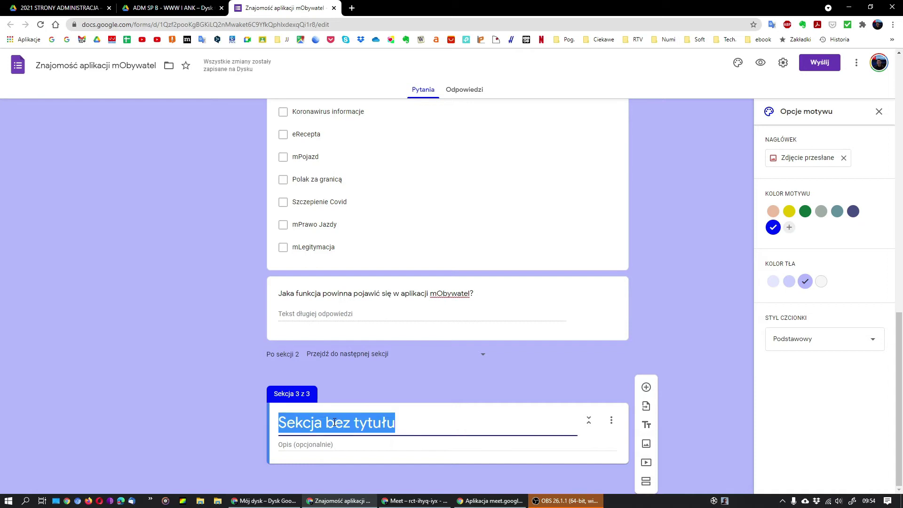
pyautogui.write('Nie ')
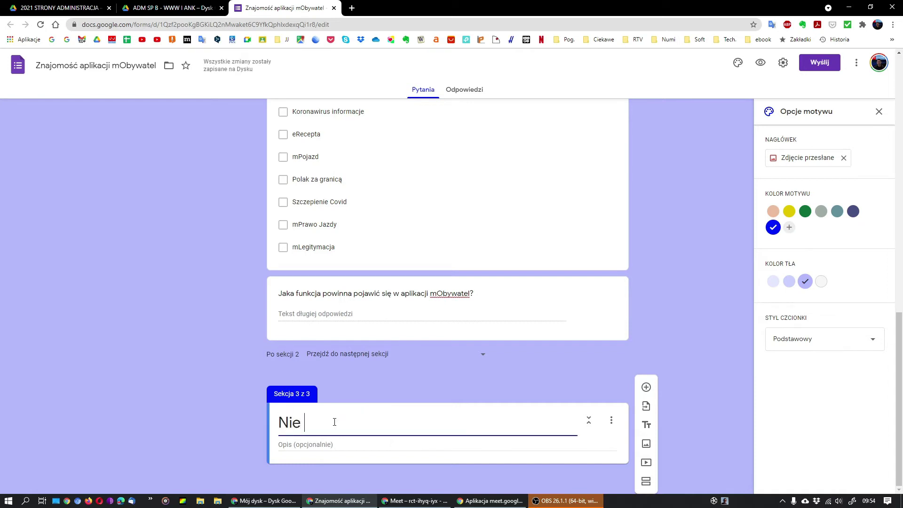
pyautogui.write('znam ')
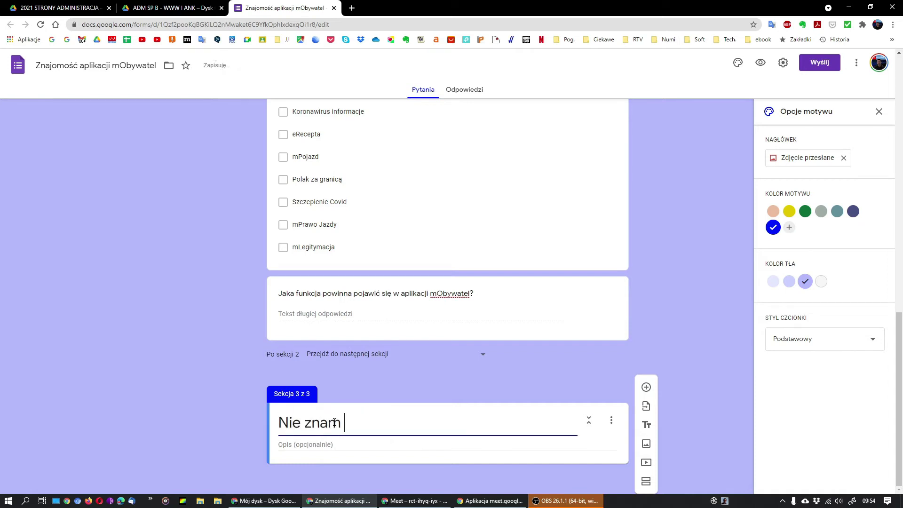
pyautogui.write('aplikacji mObywatel')
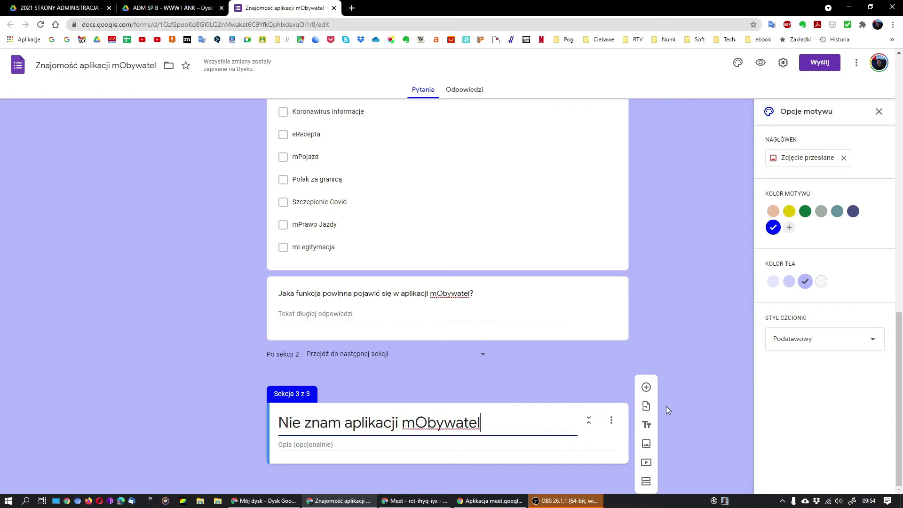
# Step: Add a required long-answer question "Czy pragniesz skorzystać z kursu na temat pracy z aplikacją mObywatel. Jakie usługi powinny być omówione?" to the third section
pyautogui.click(646, 391)
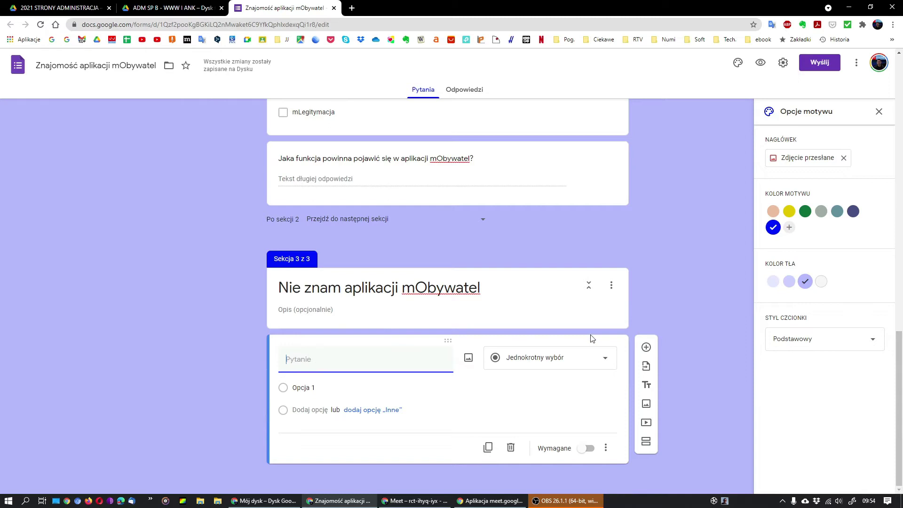
pyautogui.click(368, 358)
pyautogui.write('Czy pragniesz skorzystać z kursu na temat pracy z aplikacją mObywatel. Jakie usługi powinny być omówione')
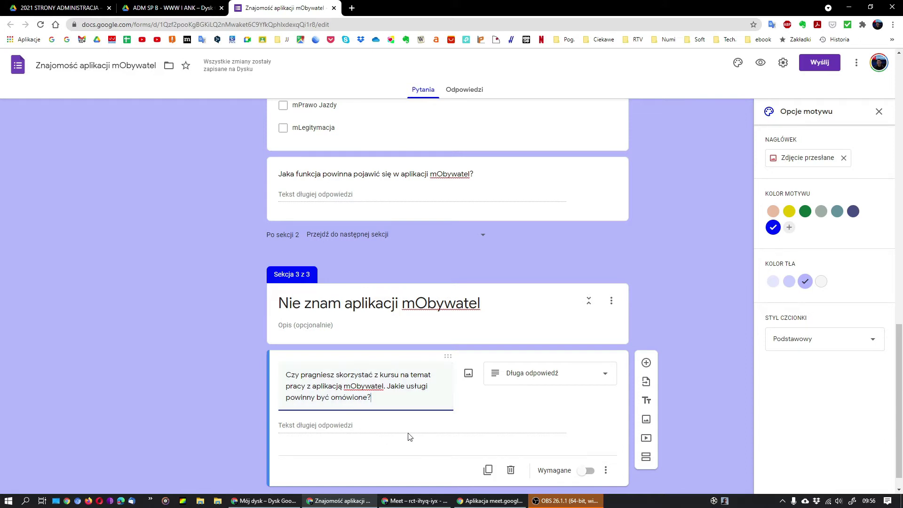
pyautogui.click(586, 470)
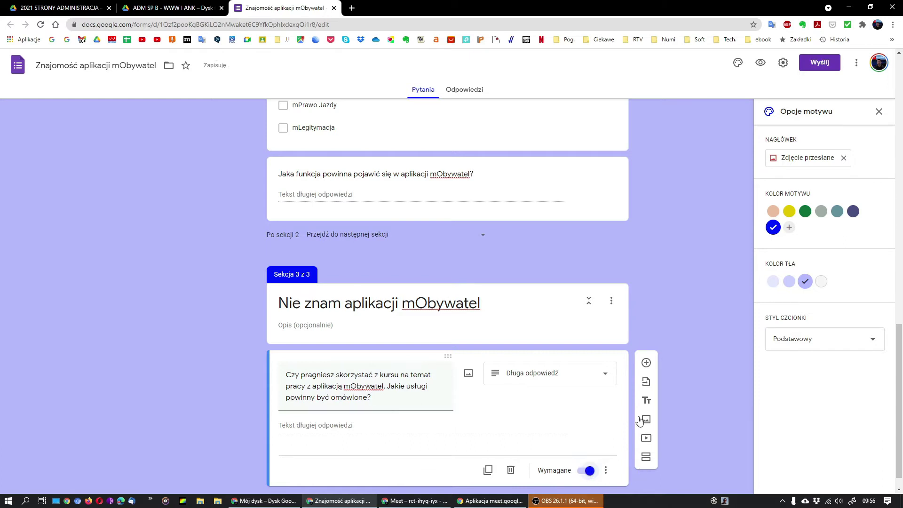
# Step: Make the question "Jaka funkcja powinna pojawić się w aplikacji mObywatel?" required and check the same setting on the functions question above it
pyautogui.scroll(2, 579, 223)
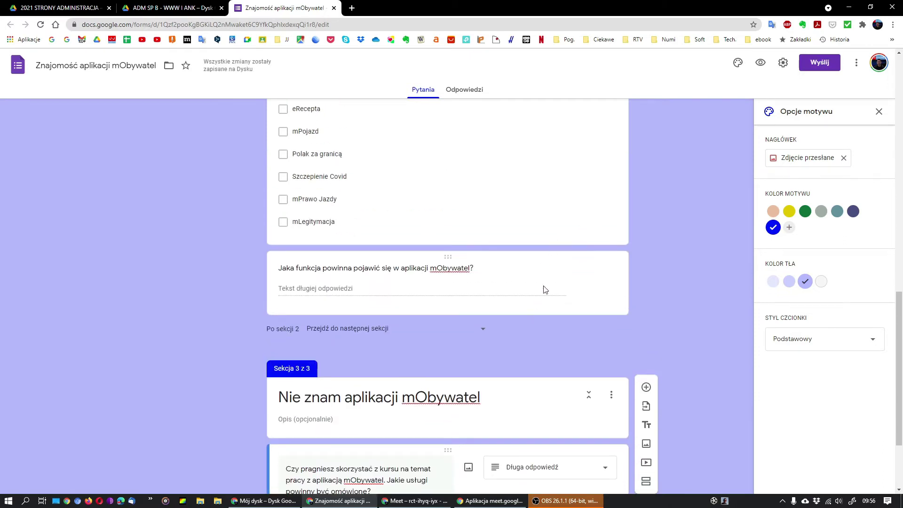
pyautogui.click(546, 289)
pyautogui.click(588, 353)
pyautogui.scroll(2, 635, 260)
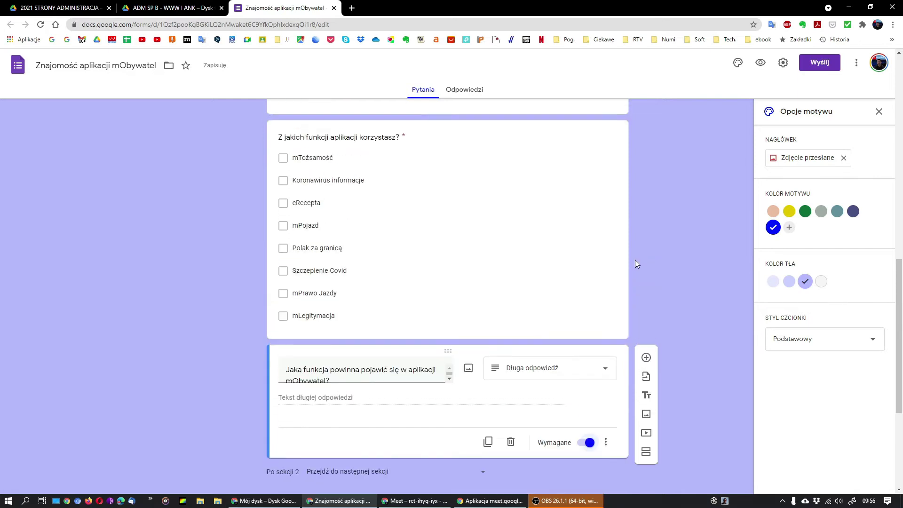
pyautogui.click(574, 282)
pyautogui.scroll(3, 676, 329)
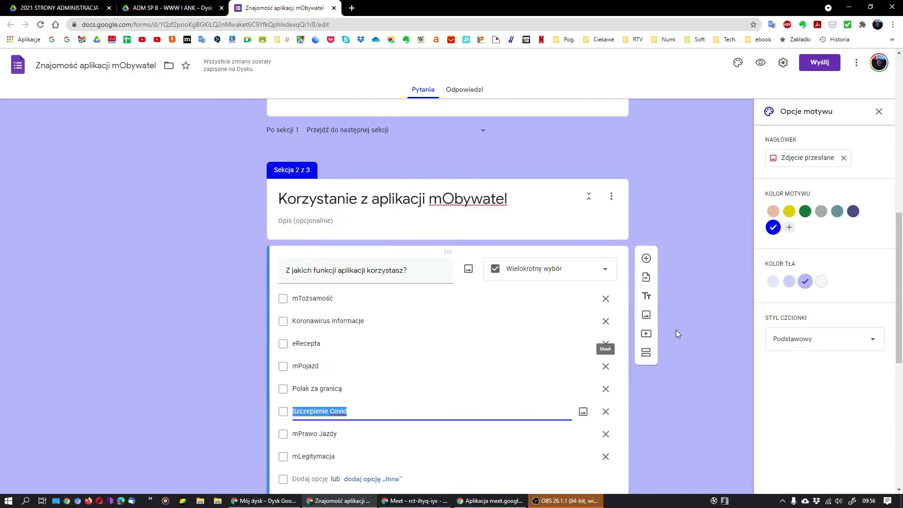
# Step: Enable going to a section based on the answer for the question "Czy korzystasz z aplikacji mObywatel?"
pyautogui.scroll(-1, 710, 267)
pyautogui.scroll(6, 710, 268)
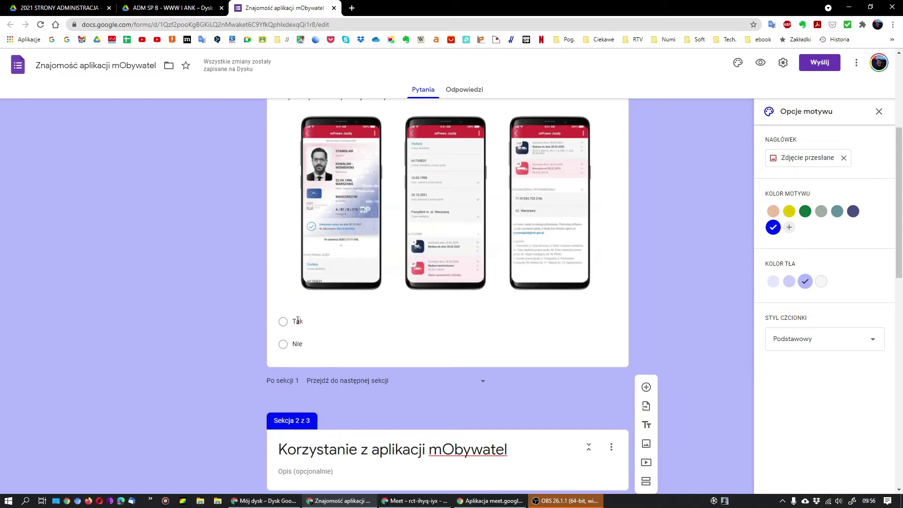
pyautogui.scroll(-3, 419, 335)
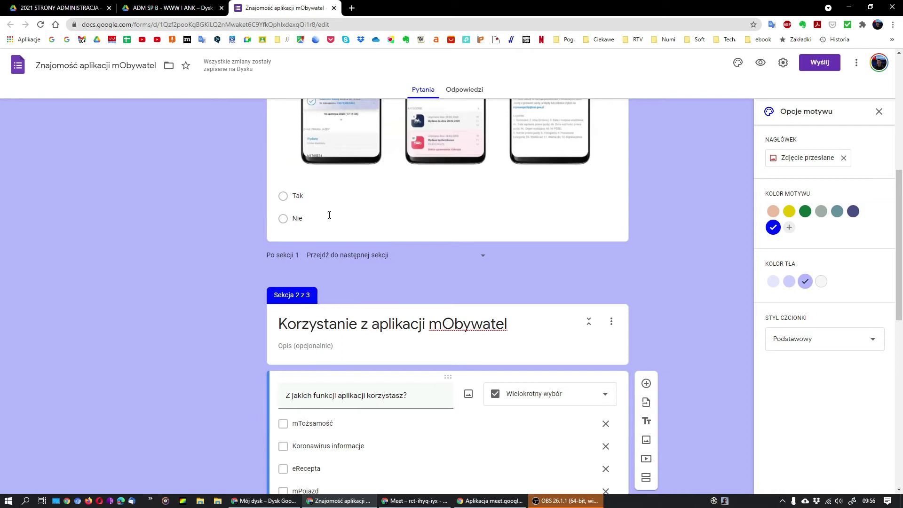
pyautogui.scroll(-10, 374, 239)
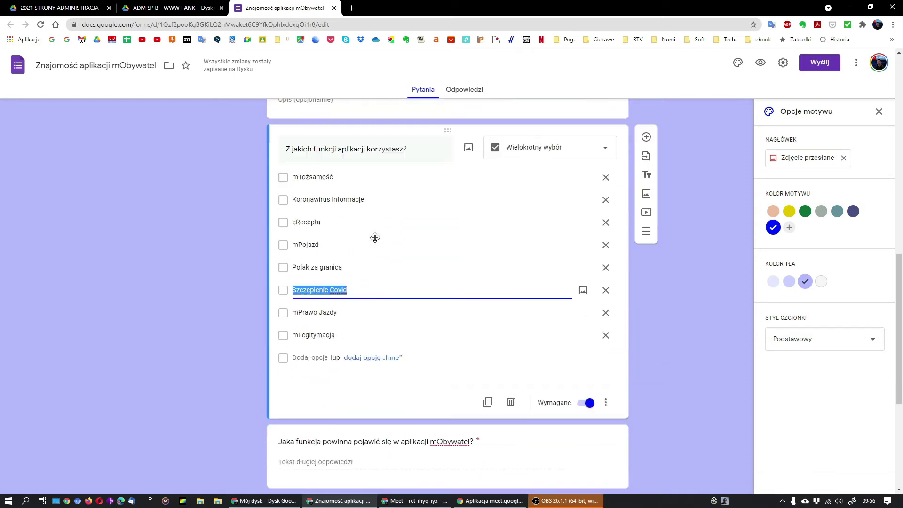
pyautogui.scroll(12, 359, 364)
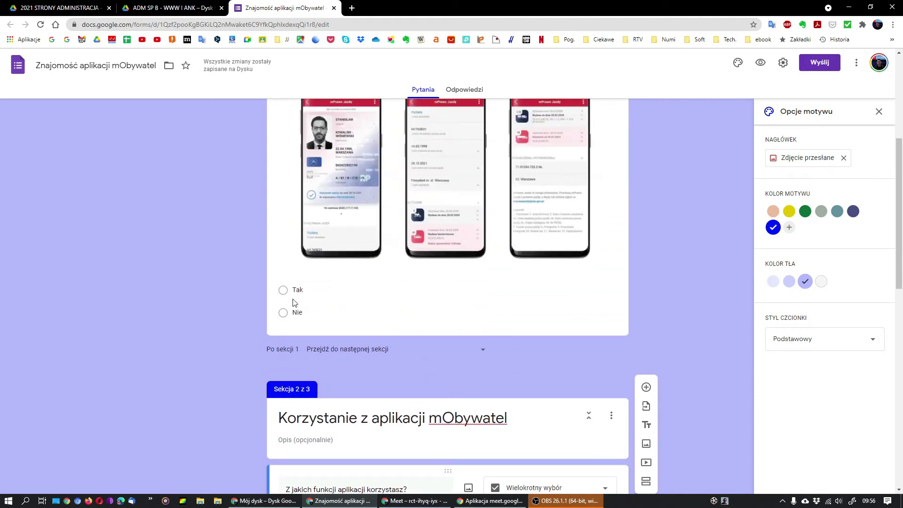
pyautogui.click(407, 286)
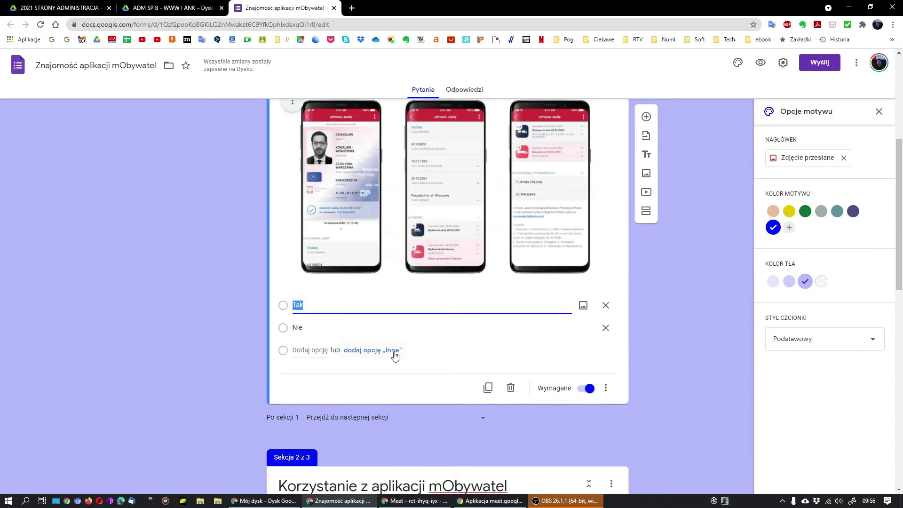
pyautogui.click(413, 384)
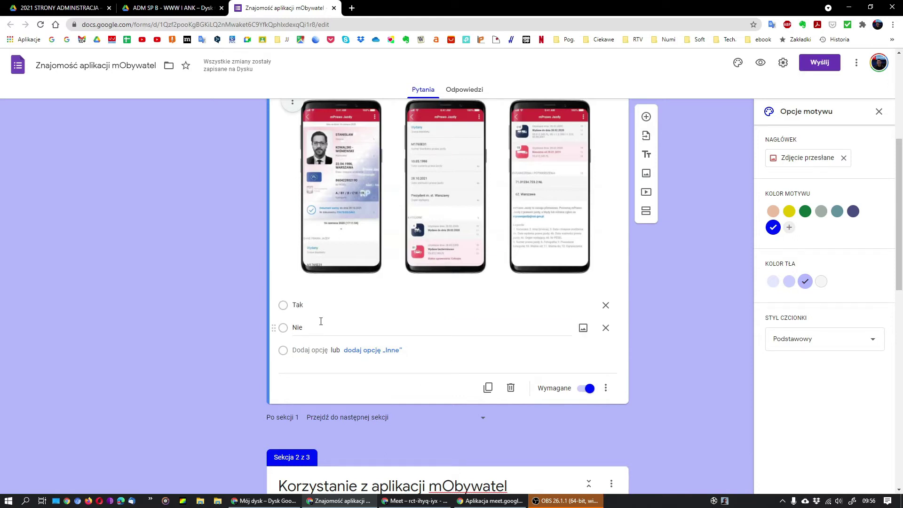
pyautogui.click(605, 387)
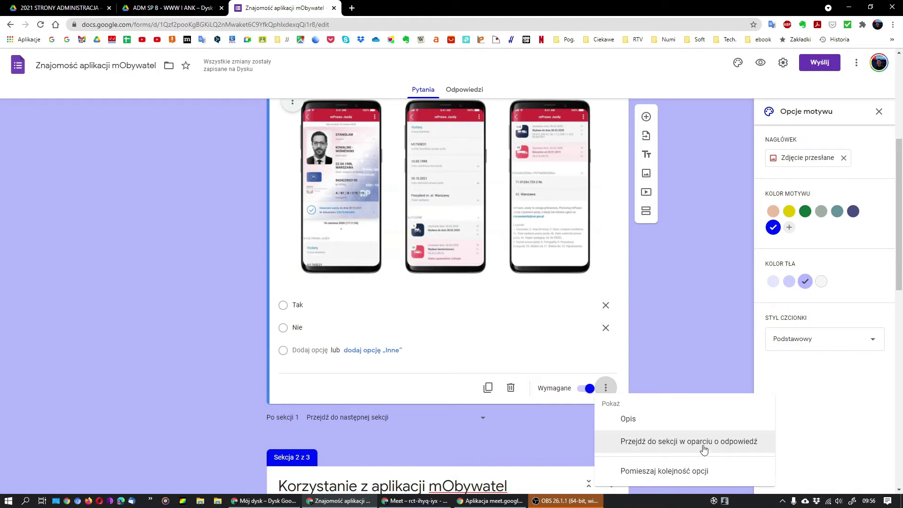
pyautogui.click(739, 444)
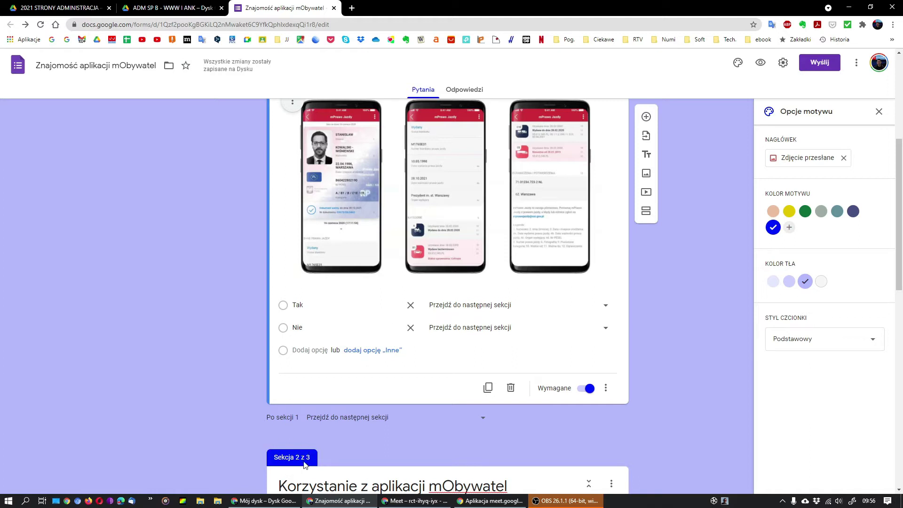
# Step: Route the answer "Tak" to section 2 (Korzystanie z aplikacji mObywatel) and "Nie" to section 3 (Nie znam aplikacji mObywatel)
pyautogui.click(606, 307)
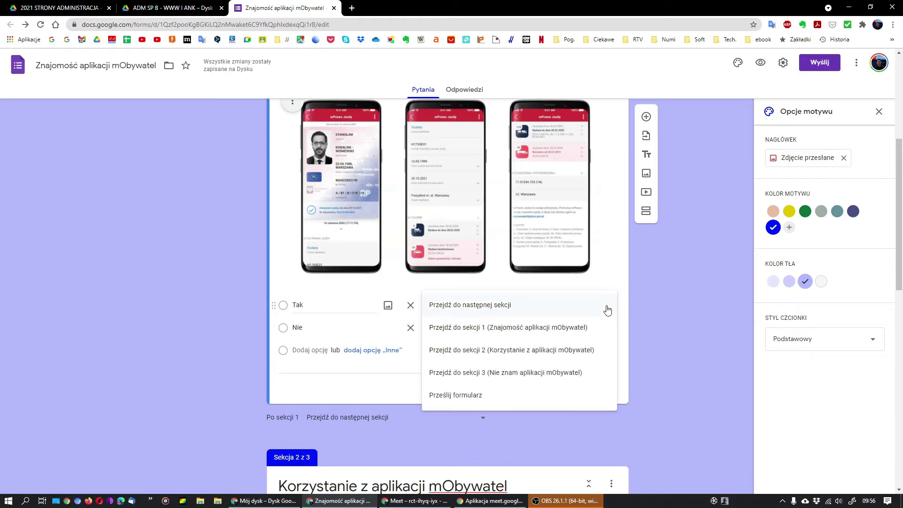
pyautogui.click(558, 356)
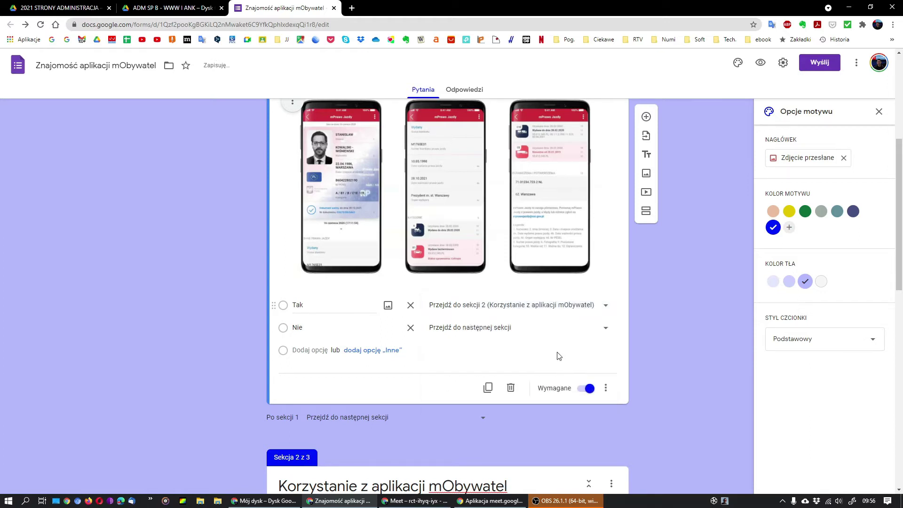
pyautogui.click(605, 329)
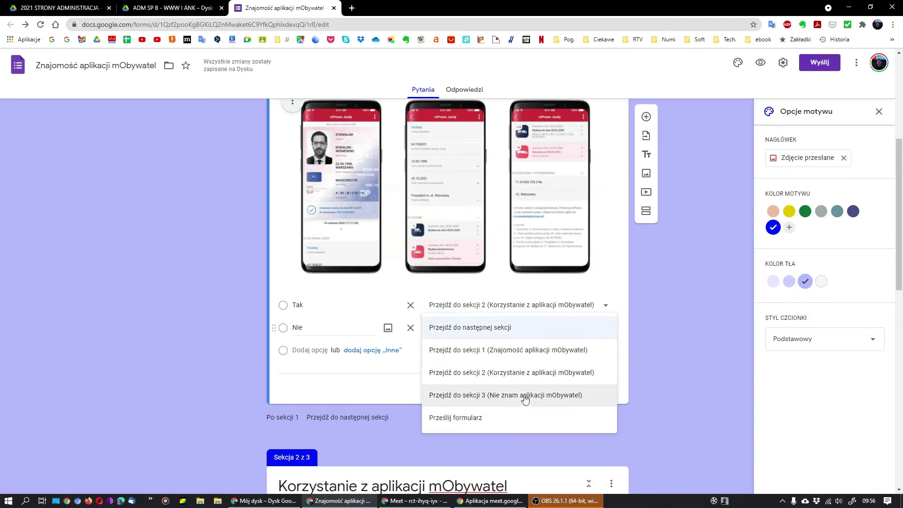
pyautogui.click(560, 396)
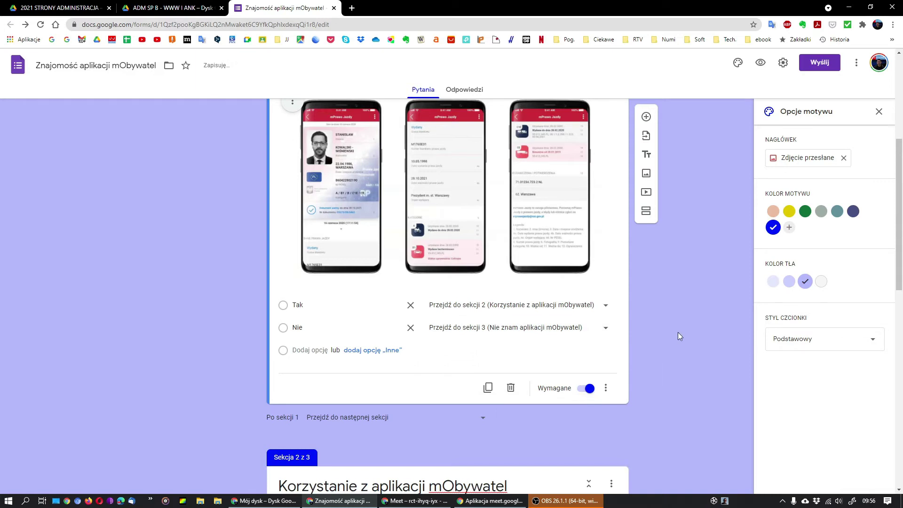
# Step: Set the action after section 2 to submit the form ("Prześlij formularz")
pyautogui.scroll(-5, 694, 324)
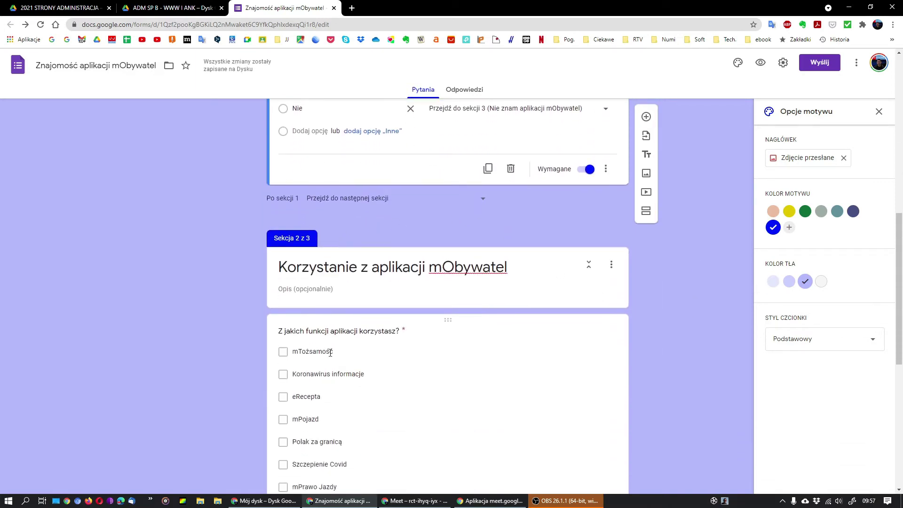
pyautogui.scroll(-3, 492, 303)
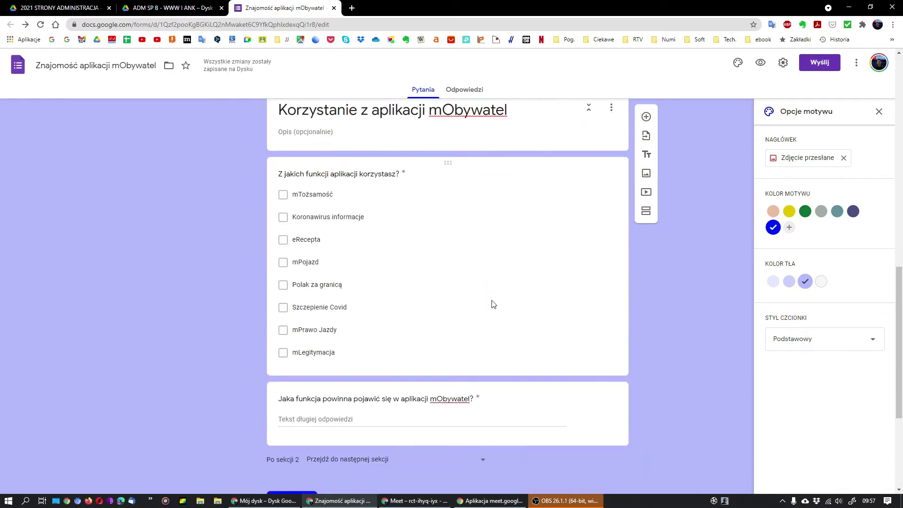
pyautogui.scroll(-1, 493, 304)
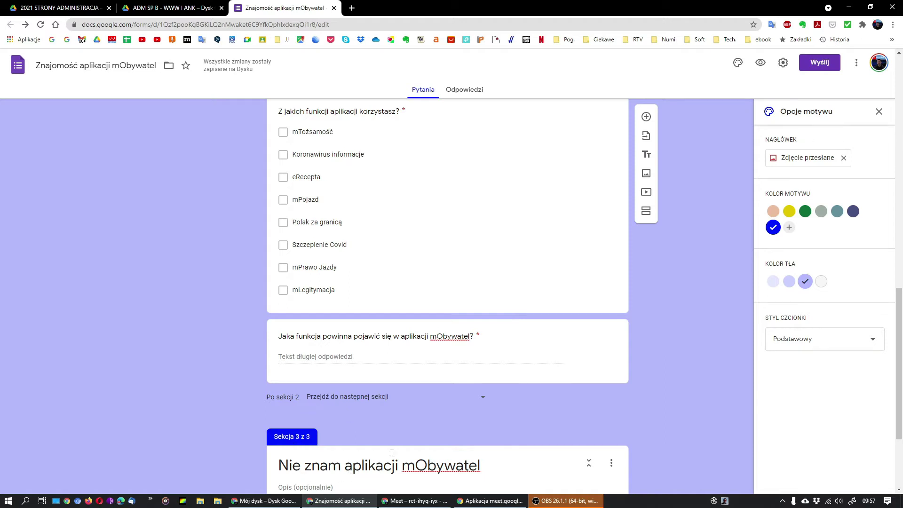
pyautogui.click(484, 402)
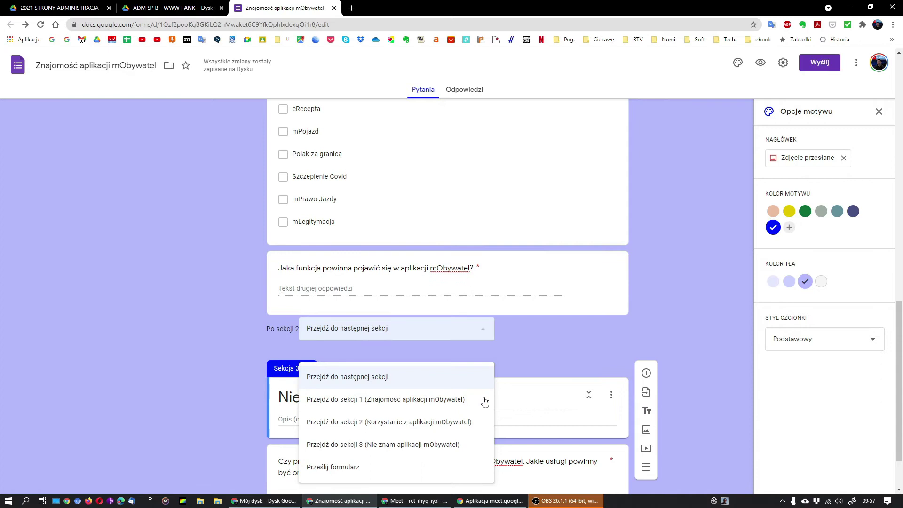
pyautogui.click(562, 329)
pyautogui.click(483, 329)
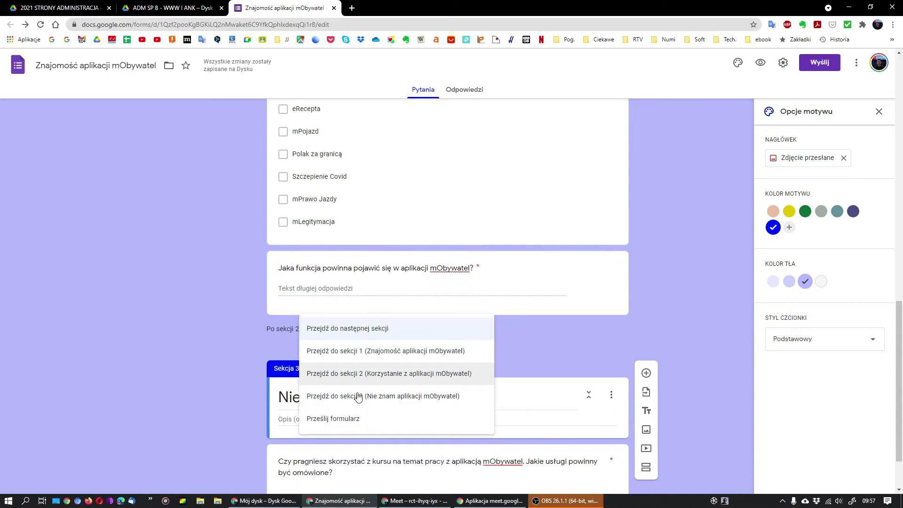
pyautogui.click(331, 421)
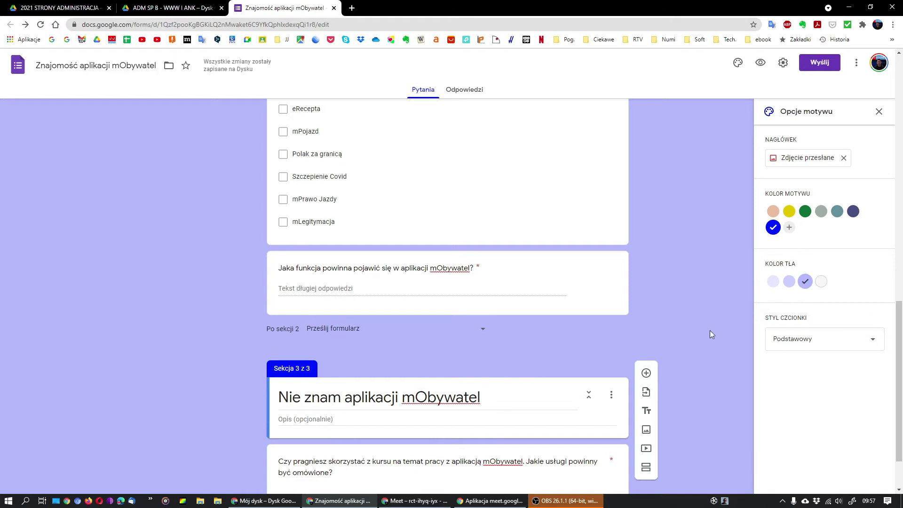
# Step: Preview the form, answer "Tak" to "Czy korzystasz z aplikacji mObywatel?" and continue to test the branching
pyautogui.scroll(15, 710, 330)
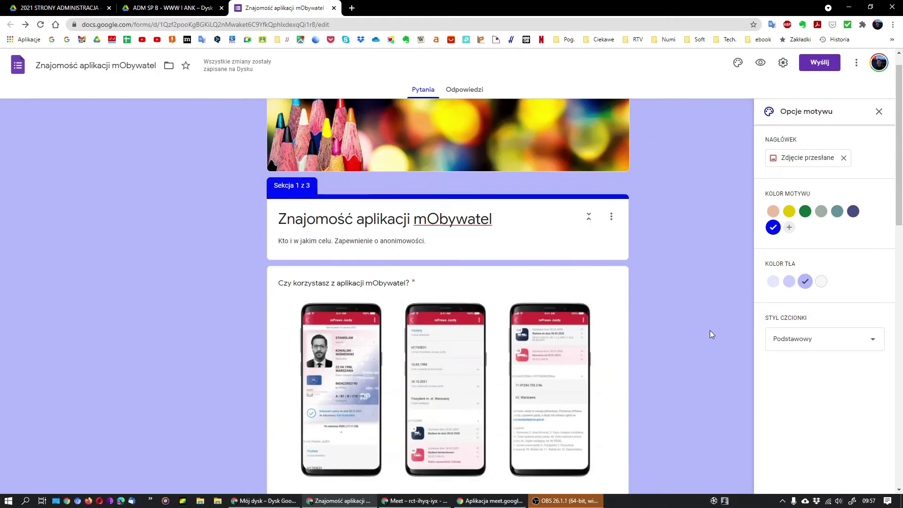
pyautogui.scroll(1, 710, 330)
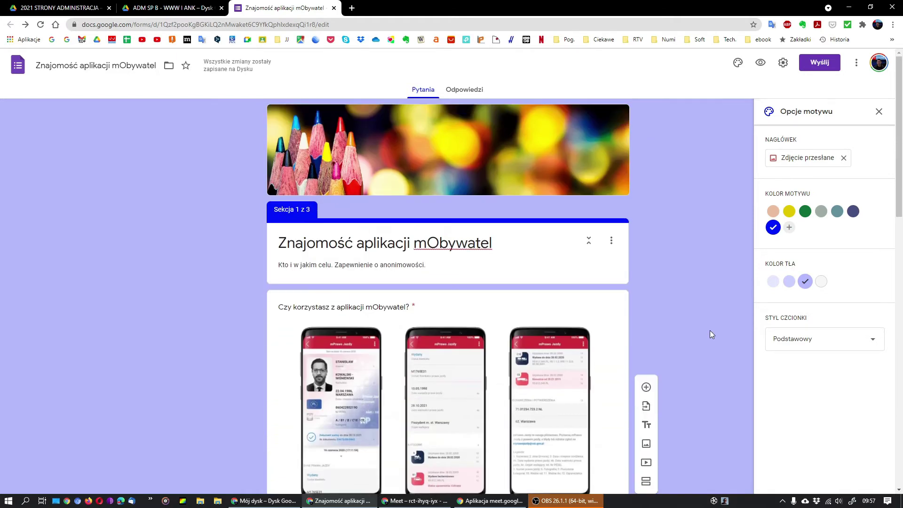
pyautogui.click(760, 63)
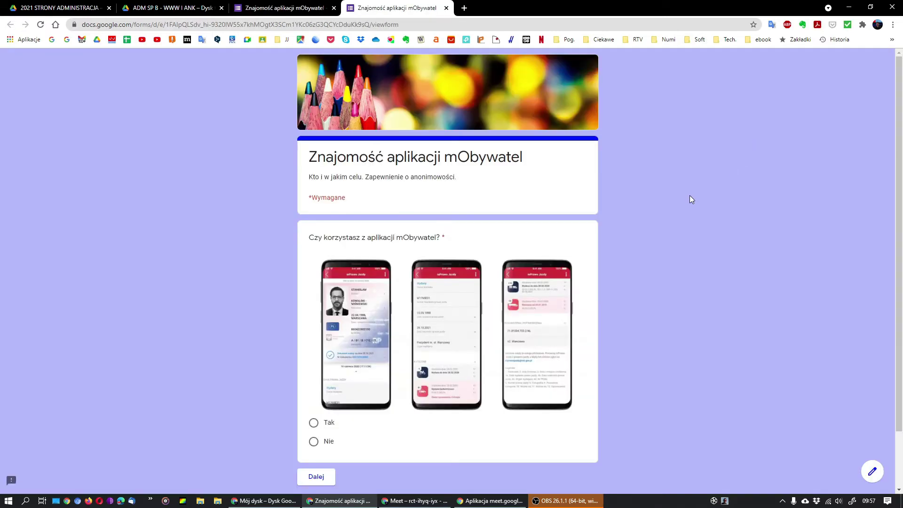
pyautogui.scroll(-2, 706, 224)
pyautogui.scroll(2, 707, 223)
pyautogui.click(314, 423)
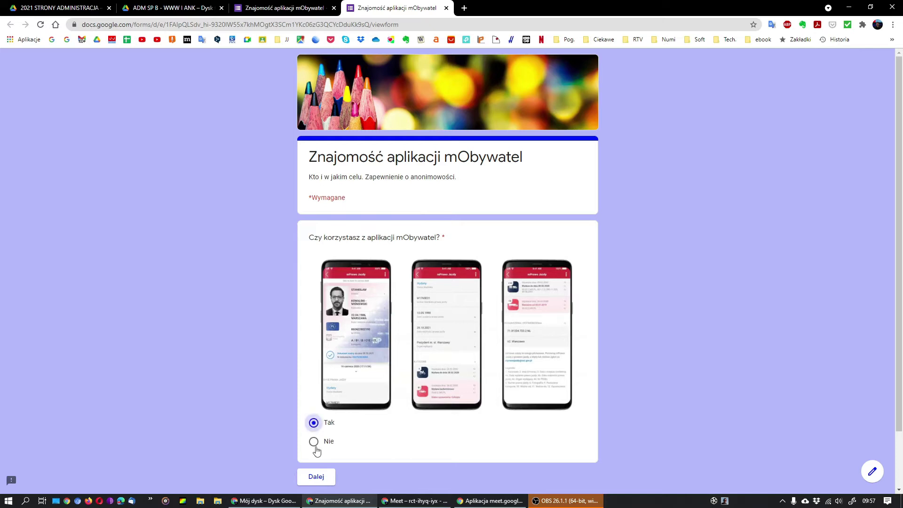
pyautogui.click(317, 477)
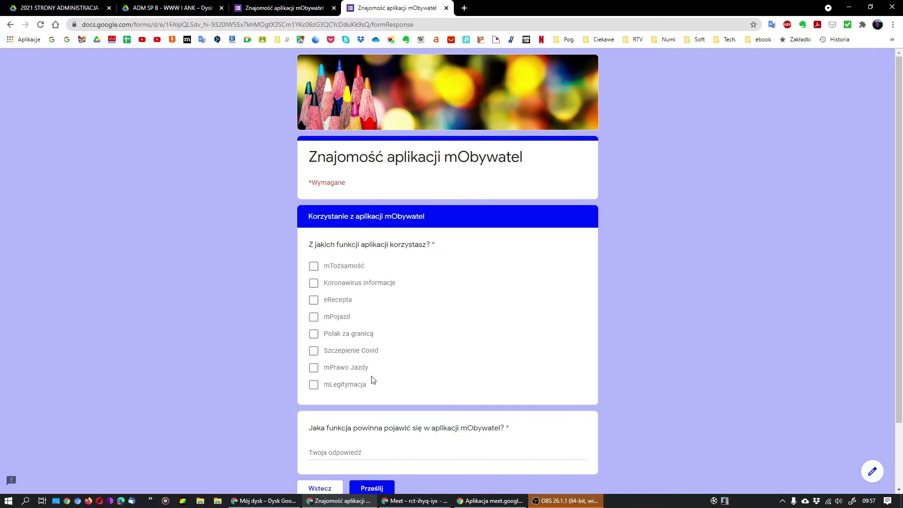
# Step: Choose mTożsamość, mPojazd and mPrawo Jazdy as the functions used, enter "ezakupy" as the desired function and submit the response
pyautogui.click(313, 266)
pyautogui.click(314, 317)
pyautogui.click(314, 368)
pyautogui.scroll(-2, 475, 357)
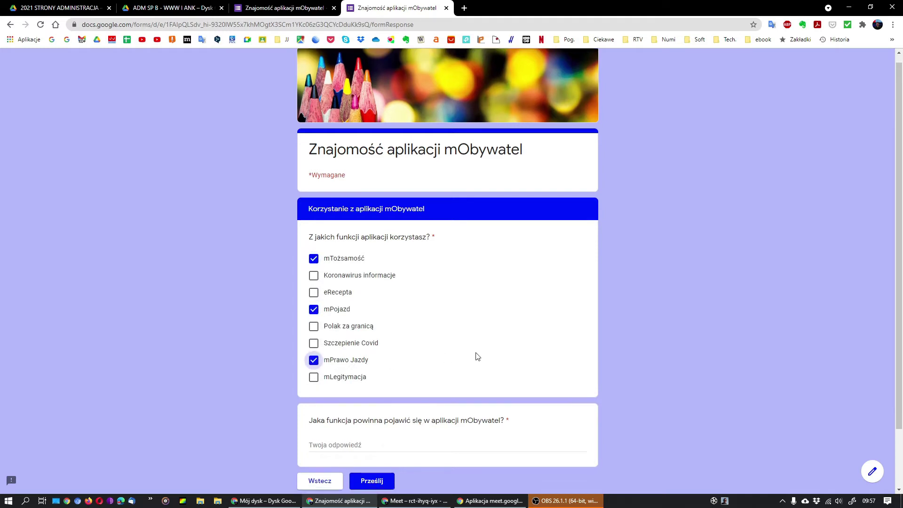
pyautogui.click(339, 376)
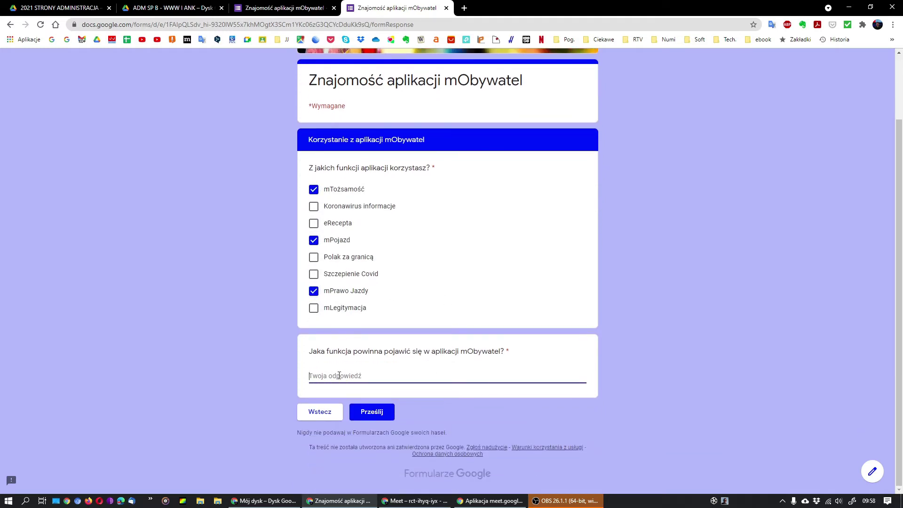
pyautogui.write('ezakupy')
pyautogui.click(381, 412)
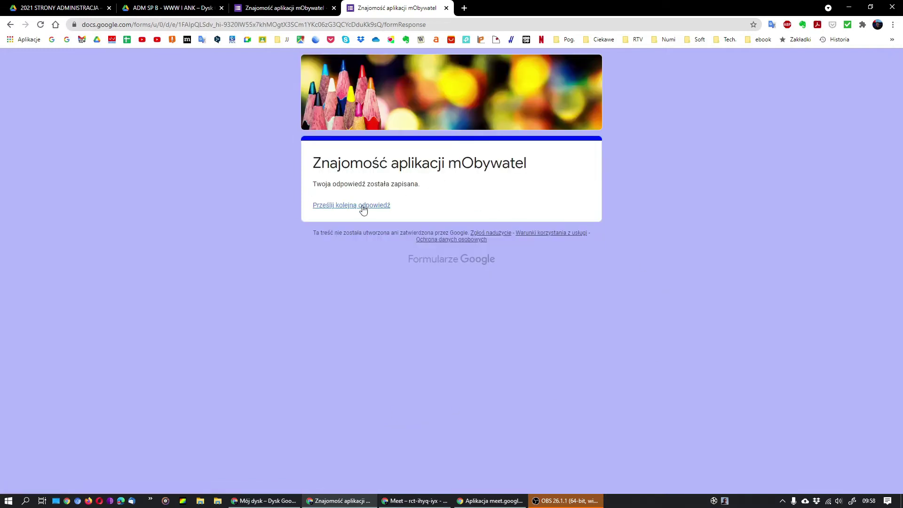
# Step: Submit another test response answering "Nie" to the mObywatel question and "Nie" to the course question, and close the preview
pyautogui.scroll(-2, 635, 372)
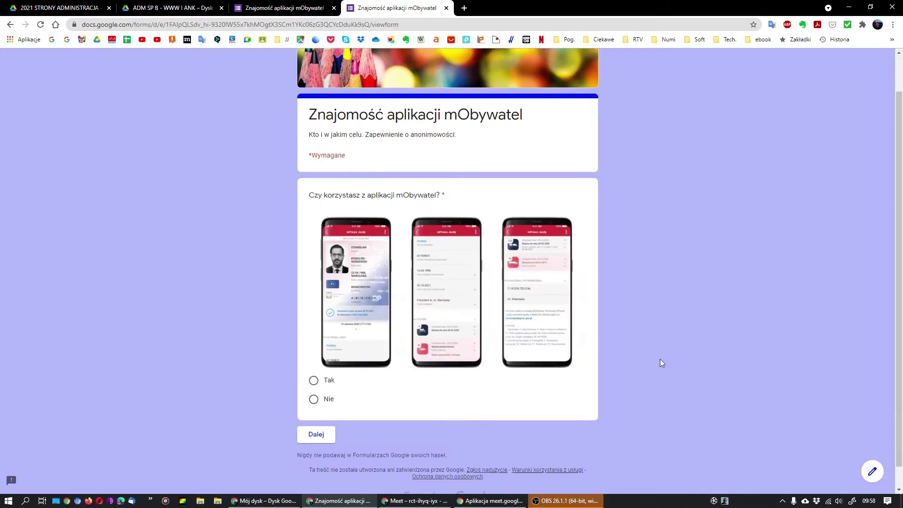
pyautogui.click(314, 376)
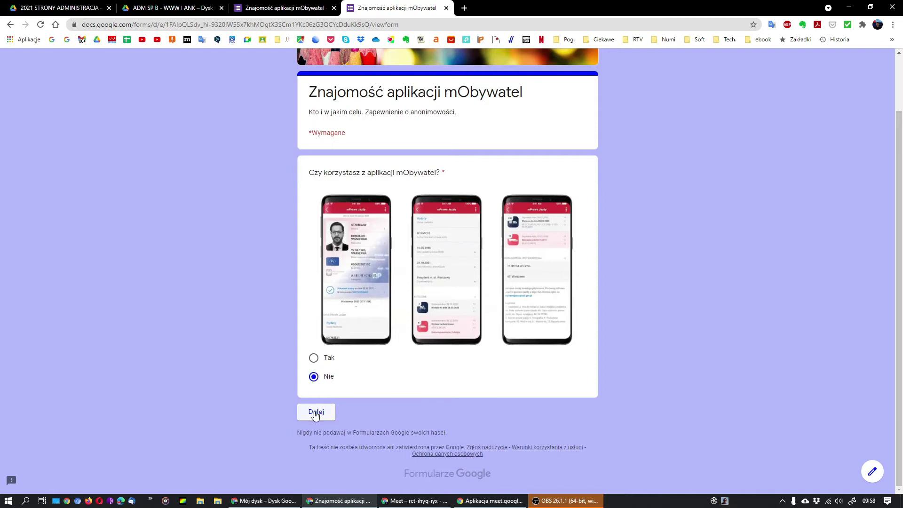
pyautogui.click(316, 412)
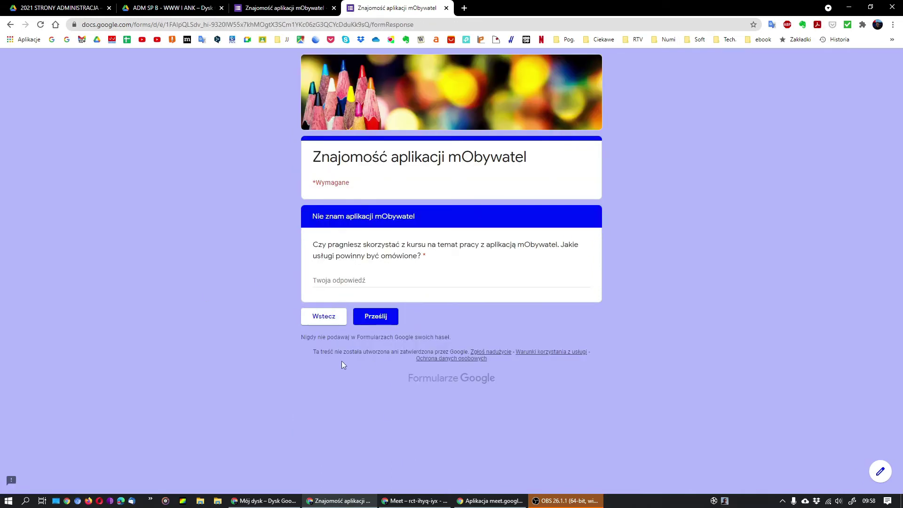
pyautogui.click(344, 283)
pyautogui.write('Nie')
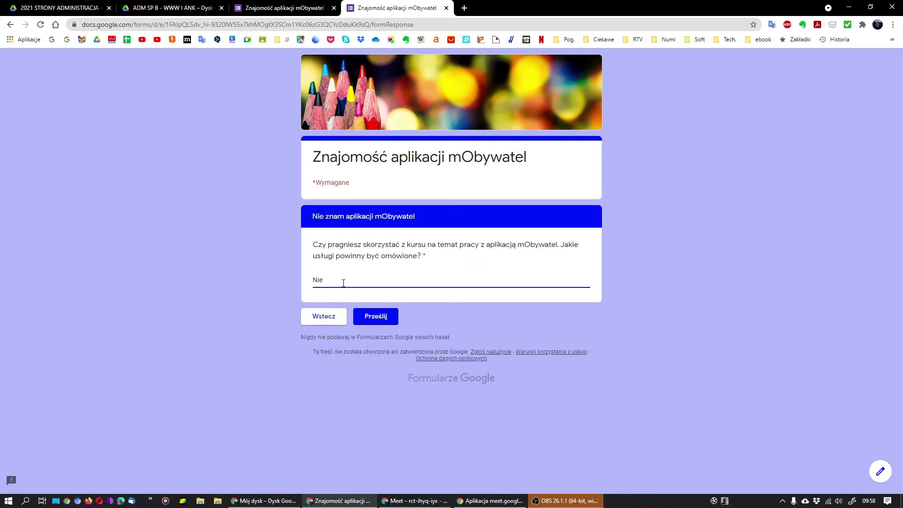
pyautogui.click(376, 316)
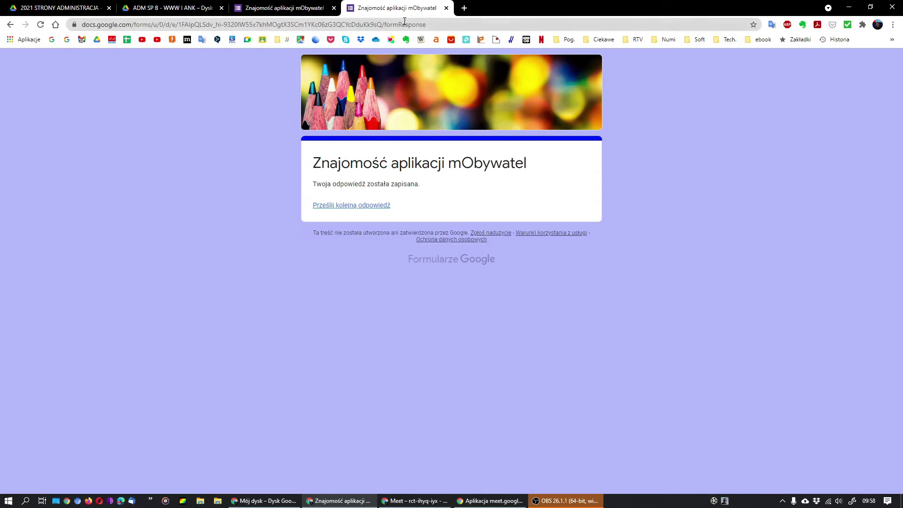
pyautogui.click(446, 8)
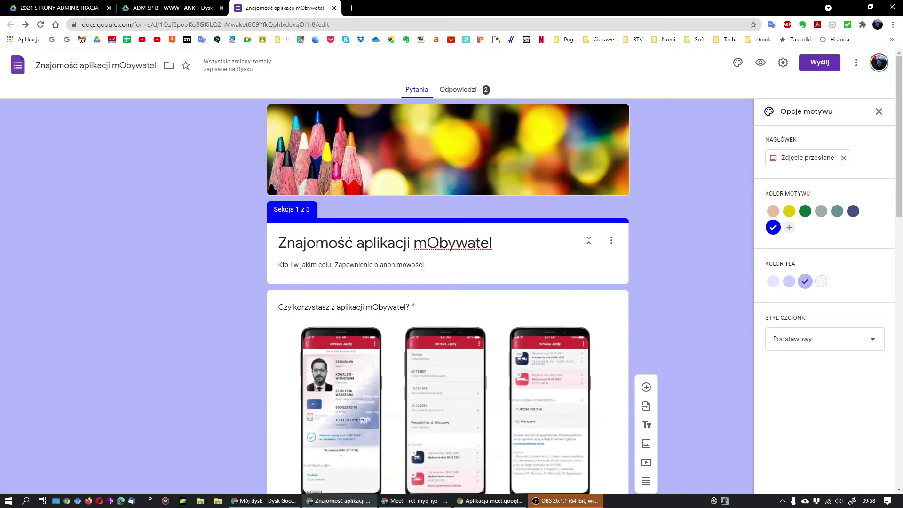
# Step: Create a blank form in the Drive folder "Rejestracja ankiet i stron" beside the survey and title it "Rejestracja adresów ankiet (ADM SP B)"
pyautogui.moveTo(435, 12); pyautogui.dragTo(165, 158)
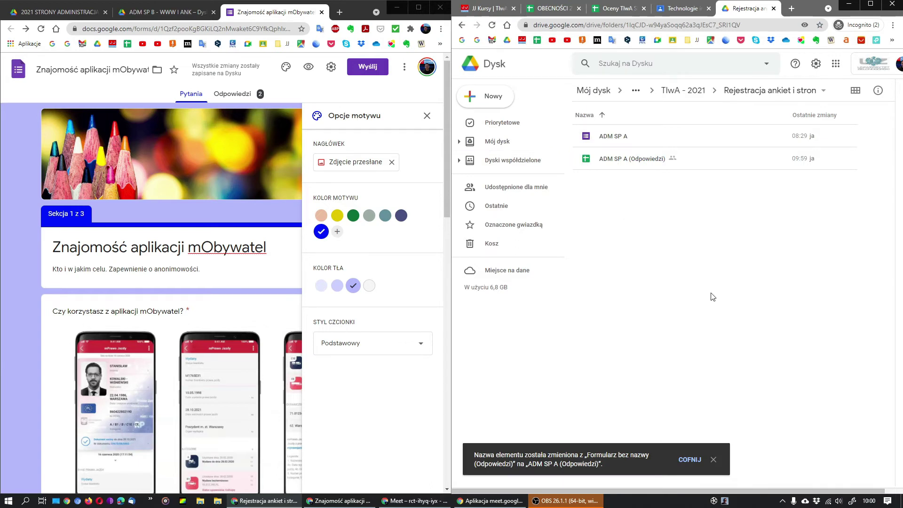
pyautogui.rightClick(611, 208)
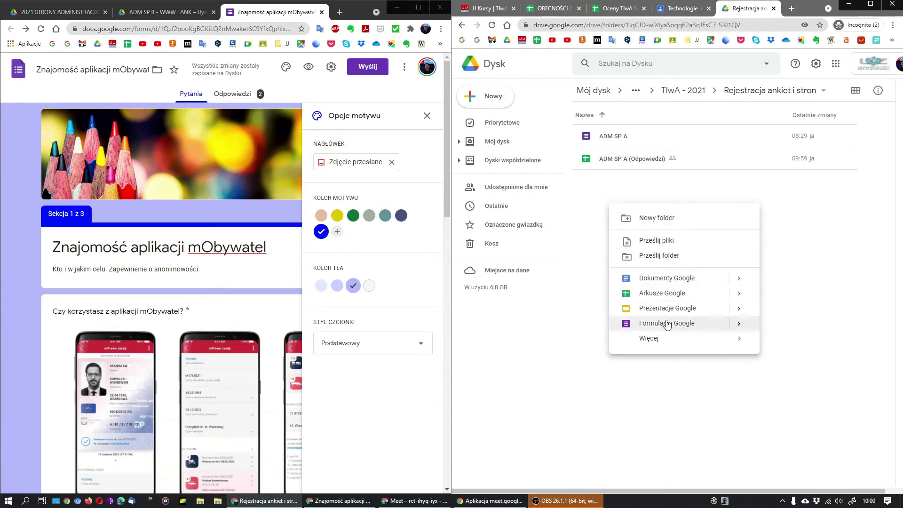
pyautogui.click(668, 323)
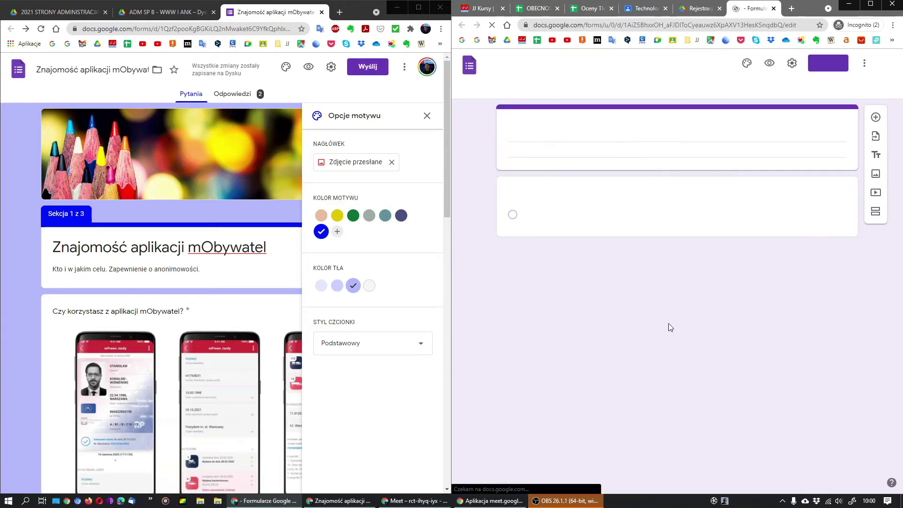
pyautogui.click(600, 129)
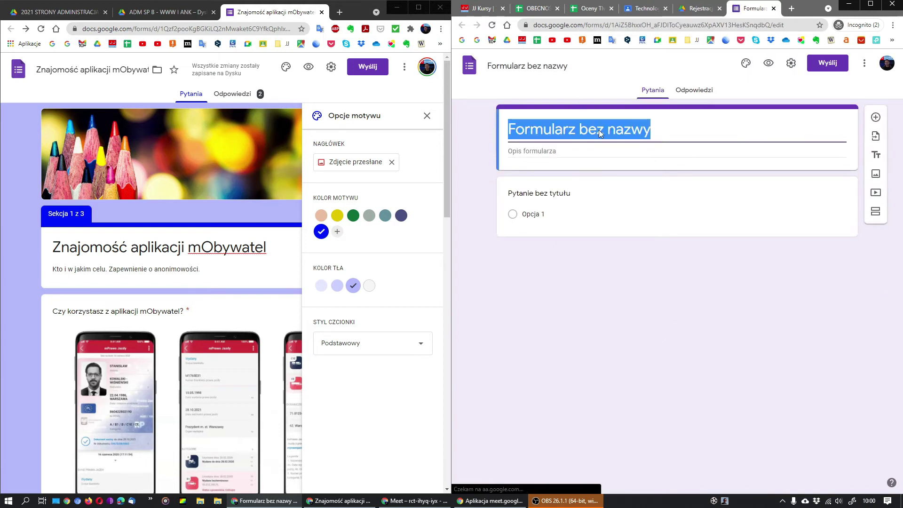
pyautogui.write('Rejestracja adresów ankiet (ADM SP B)')
# Step: Make the first question "Nazwisko i Imię" a required short-answer question
pyautogui.click(551, 197)
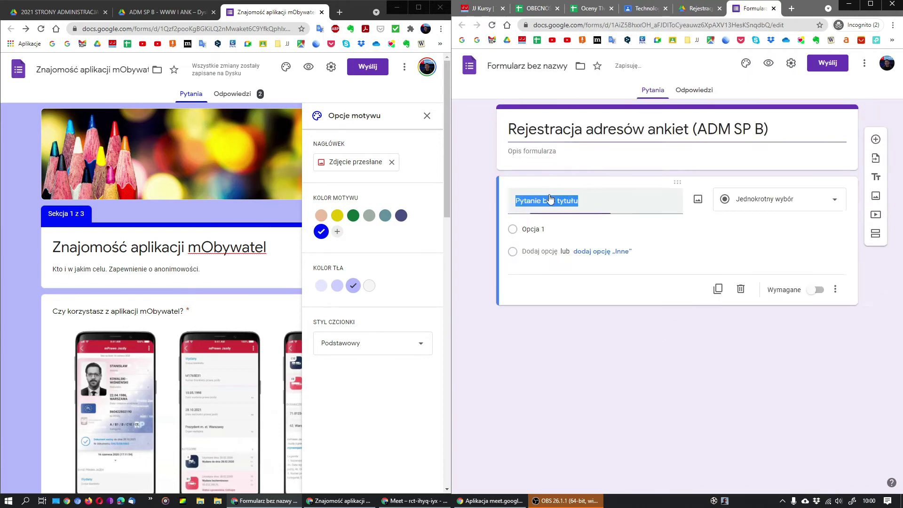
pyautogui.write('Nazwisko i Imię')
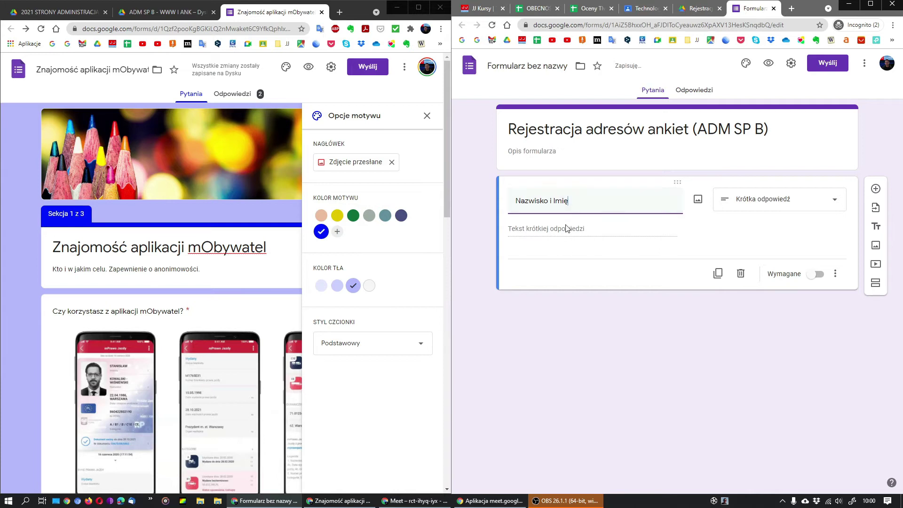
pyautogui.click(818, 275)
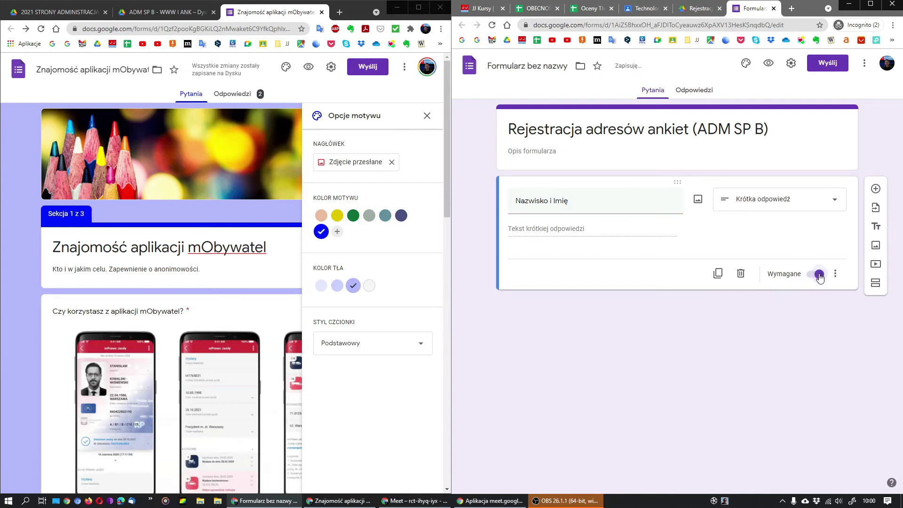
# Step: Add a required short-answer question "Proszę wkleić adres własnej ankiety"
pyautogui.click(877, 190)
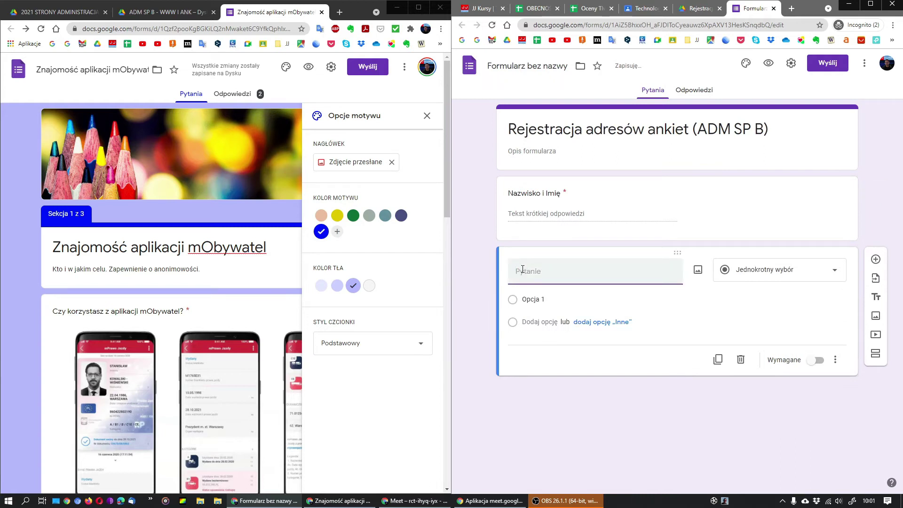
pyautogui.write('Proszę wkleić adres własnej ankiety')
pyautogui.click(819, 344)
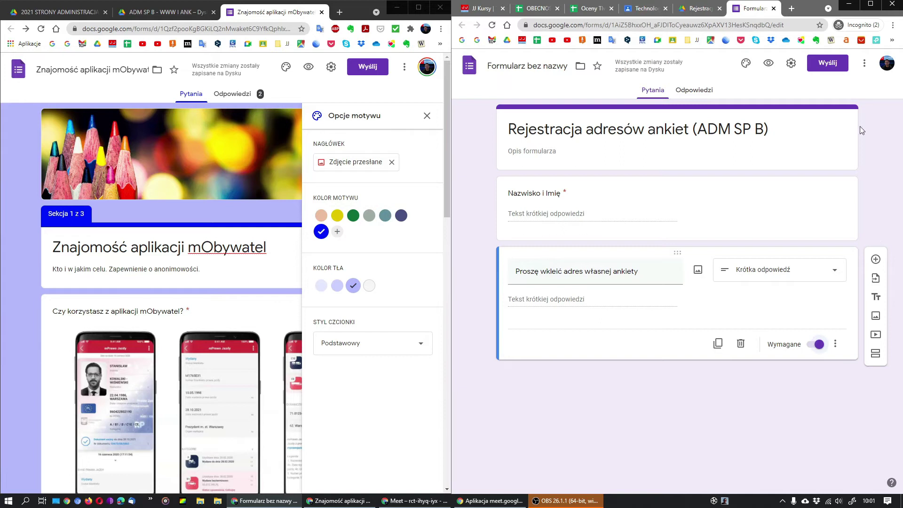
# Step: Set the registration form's theme colour to indigo with the dark (Ciemny) background, and check the form in preview
pyautogui.click(746, 63)
pyautogui.click(813, 213)
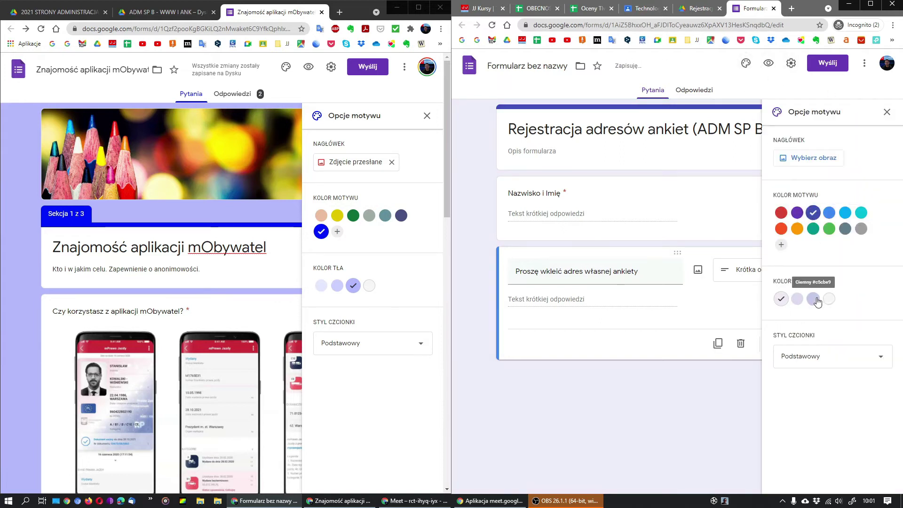
pyautogui.click(814, 299)
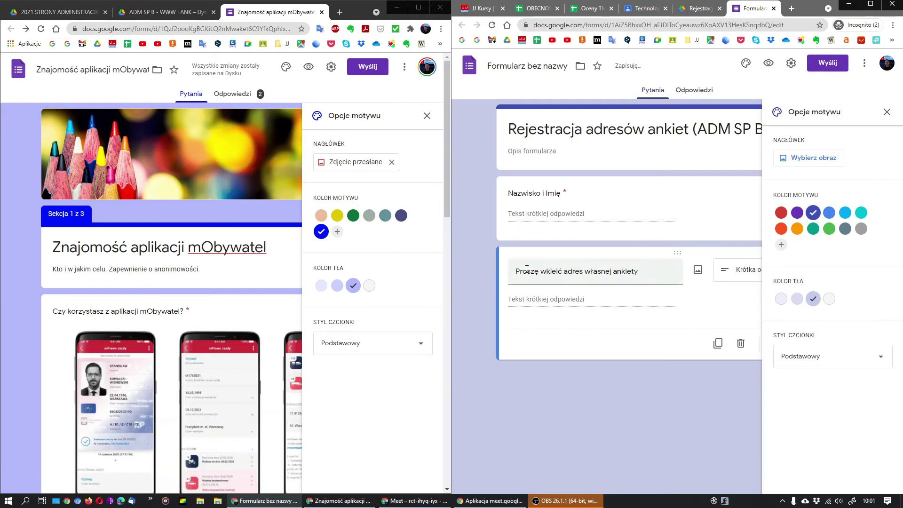
pyautogui.click(769, 64)
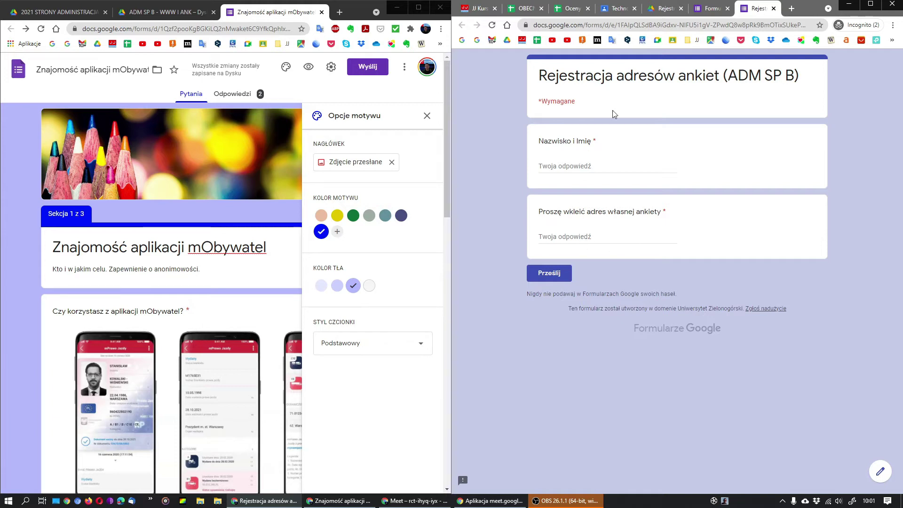
pyautogui.click(774, 8)
pyautogui.click(887, 112)
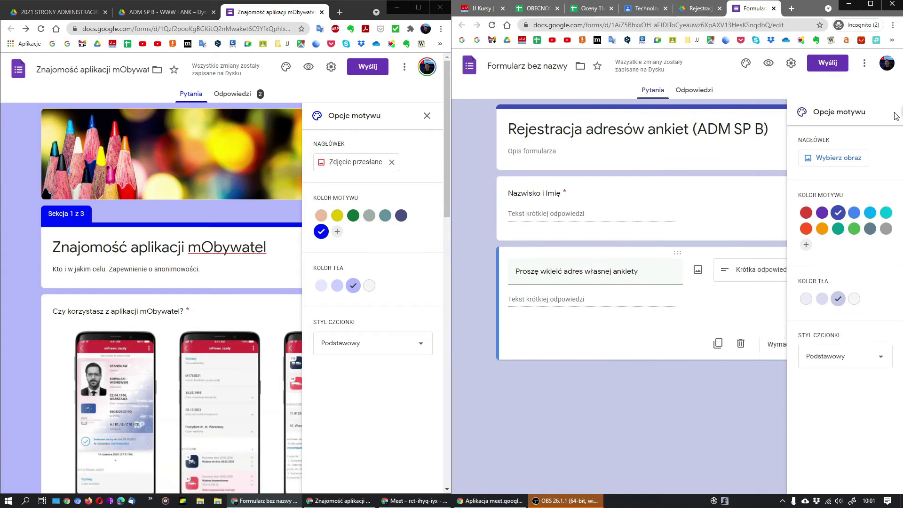
# Step: Open the general settings of both the mObywatel survey and the registration form, leaving the survey's theme options
pyautogui.click(427, 115)
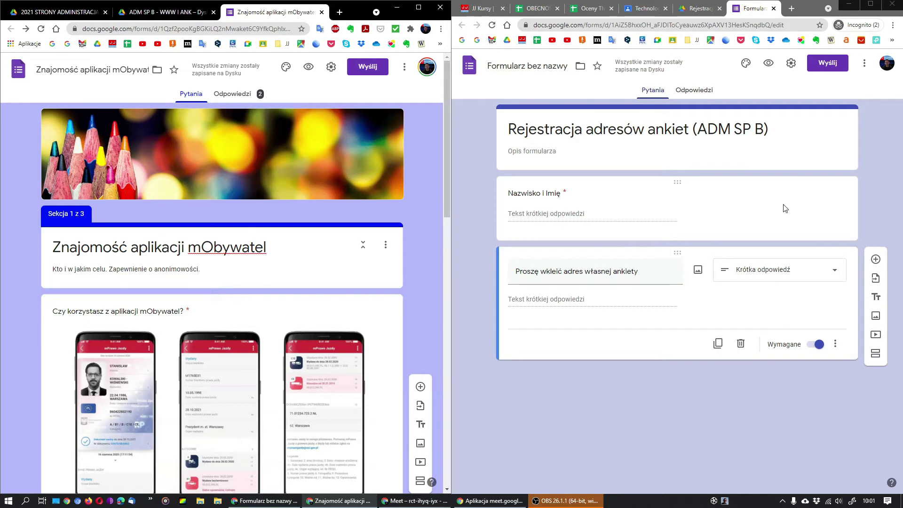
pyautogui.scroll(-5, 360, 325)
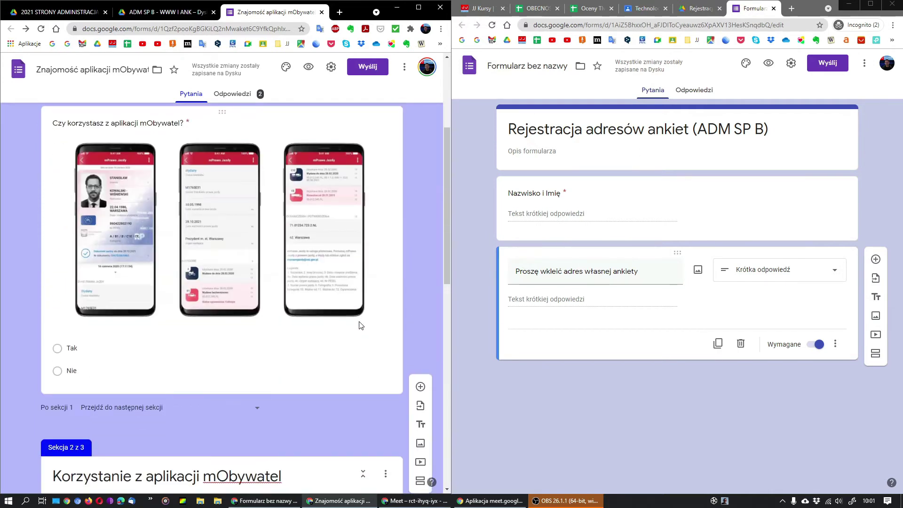
pyautogui.scroll(2, 360, 325)
pyautogui.scroll(3, 360, 325)
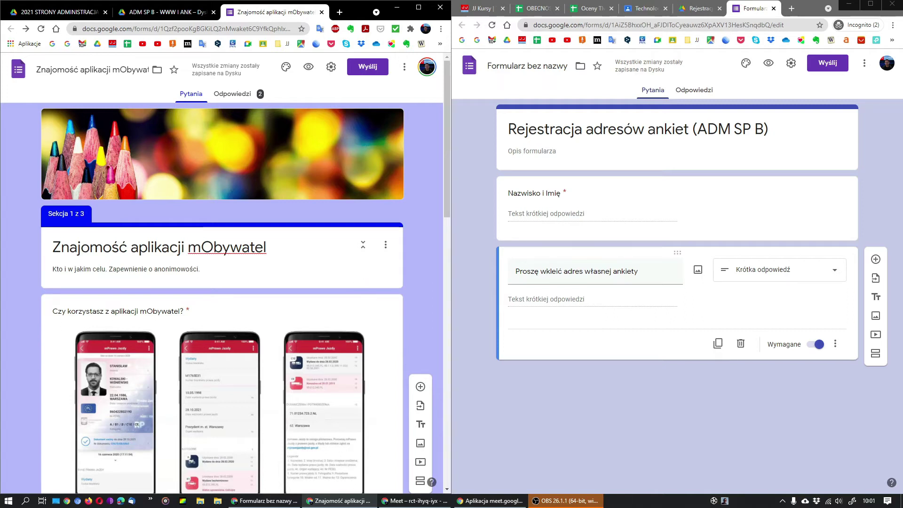
pyautogui.click(331, 67)
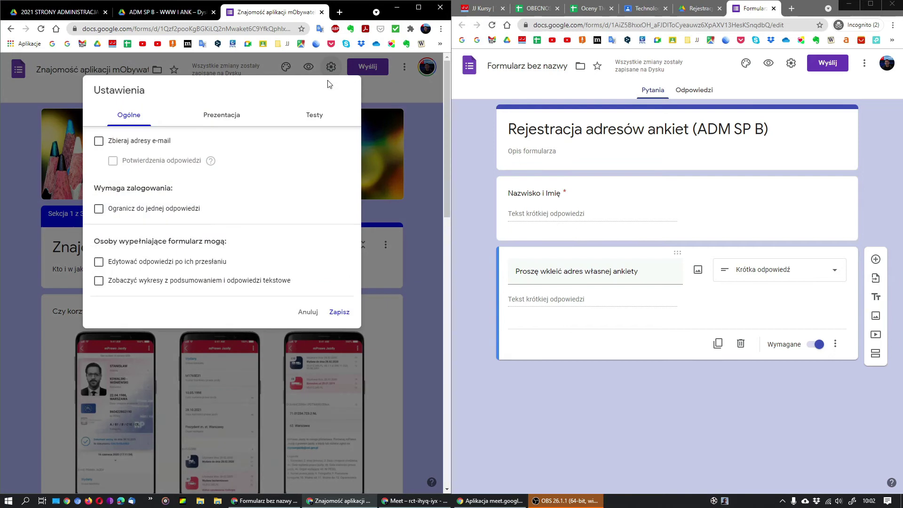
pyautogui.click(792, 63)
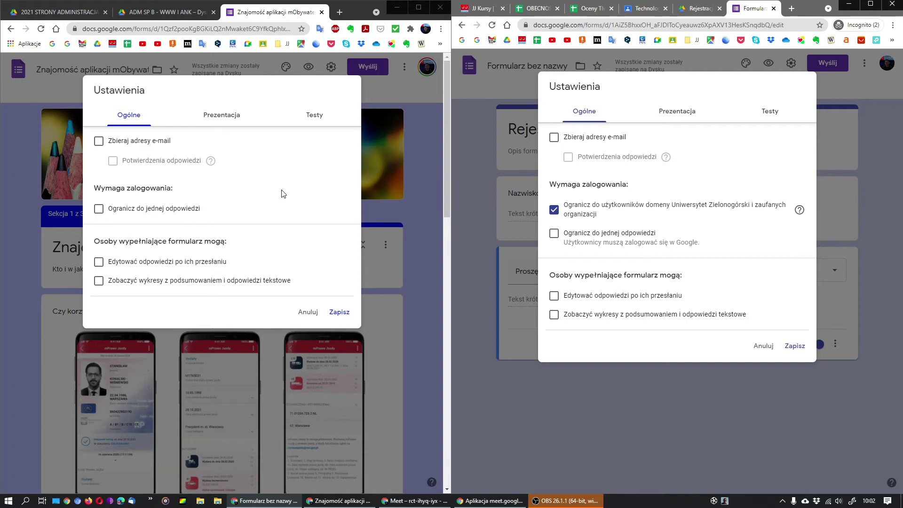
# Step: Try collecting e-mail addresses in both forms and limiting the mObywatel survey to one response, then clear both options in the survey
pyautogui.click(98, 150)
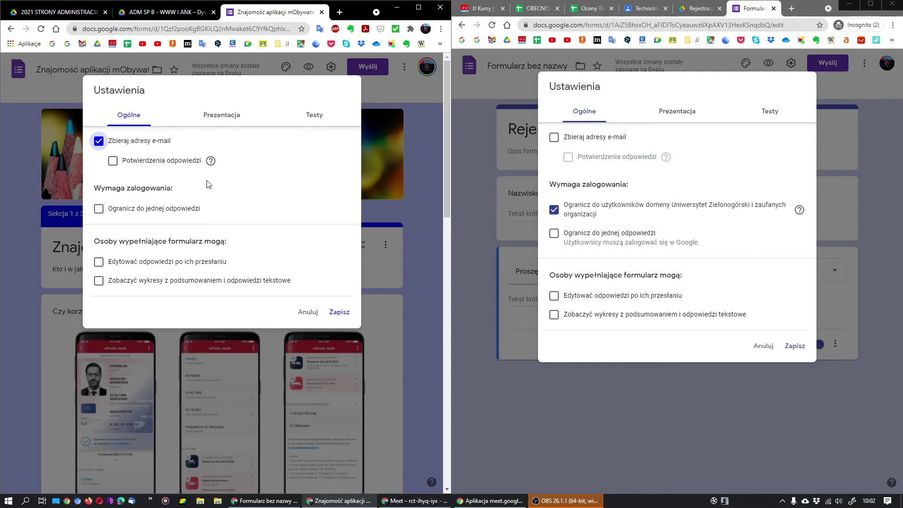
pyautogui.click(554, 137)
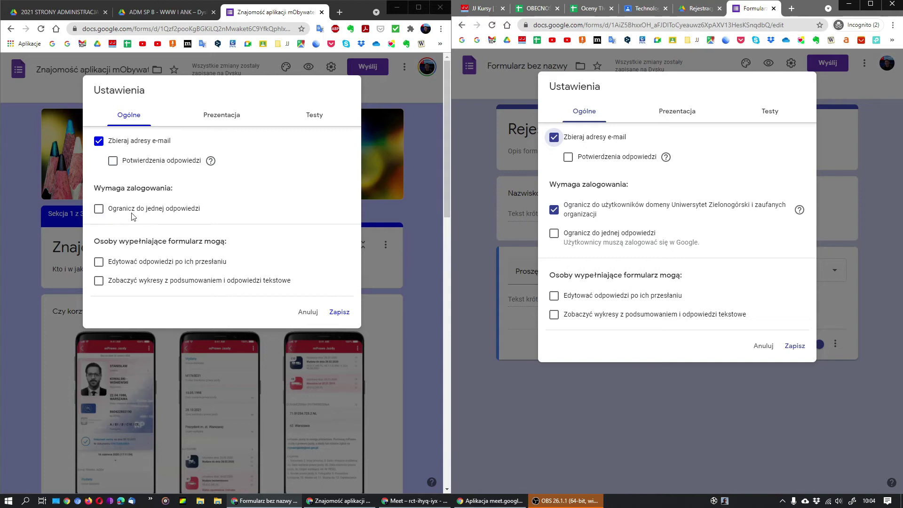
pyautogui.click(98, 208)
pyautogui.click(91, 143)
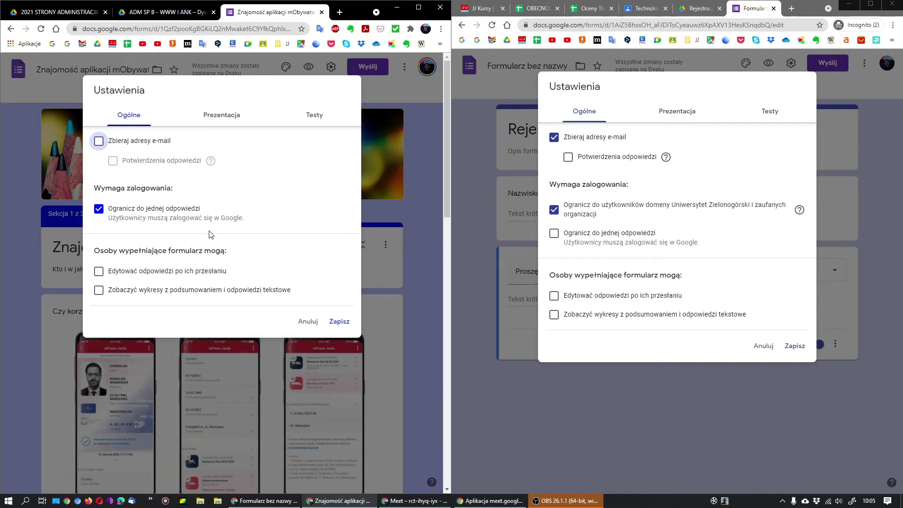
pyautogui.click(100, 211)
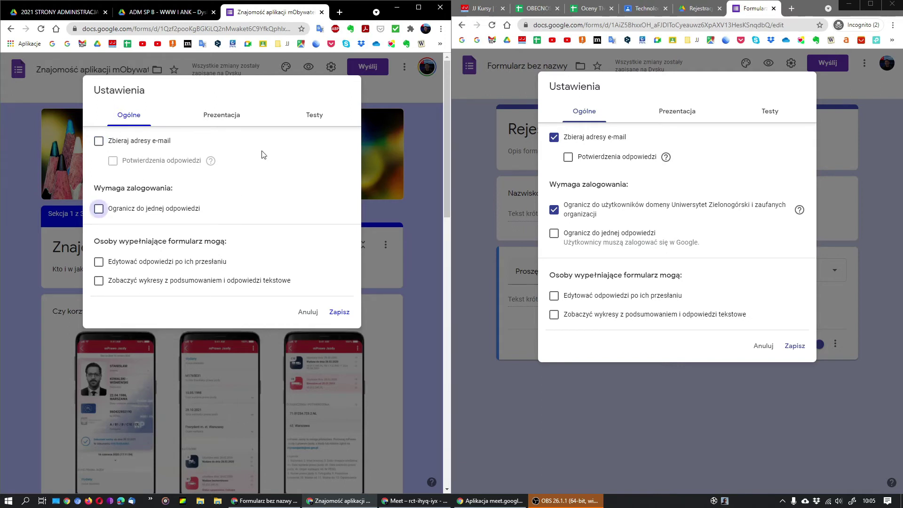
# Step: Turn off e-mail collection, the Uniwersytet Zielonogórski domain restriction and the one-response limit in the registration form's settings
pyautogui.click(554, 233)
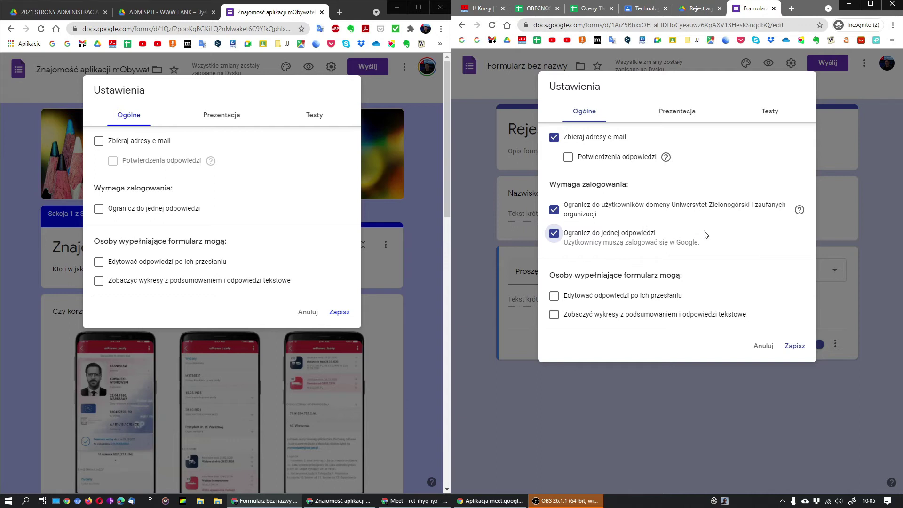
pyautogui.click(555, 138)
pyautogui.click(555, 211)
pyautogui.click(554, 233)
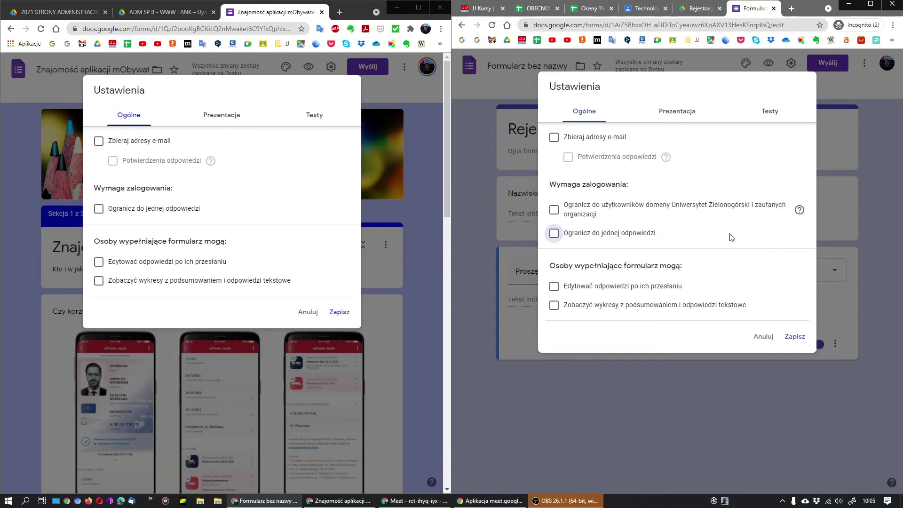
# Step: Review the presentation settings (Prezentacja) of both forms
pyautogui.click(231, 115)
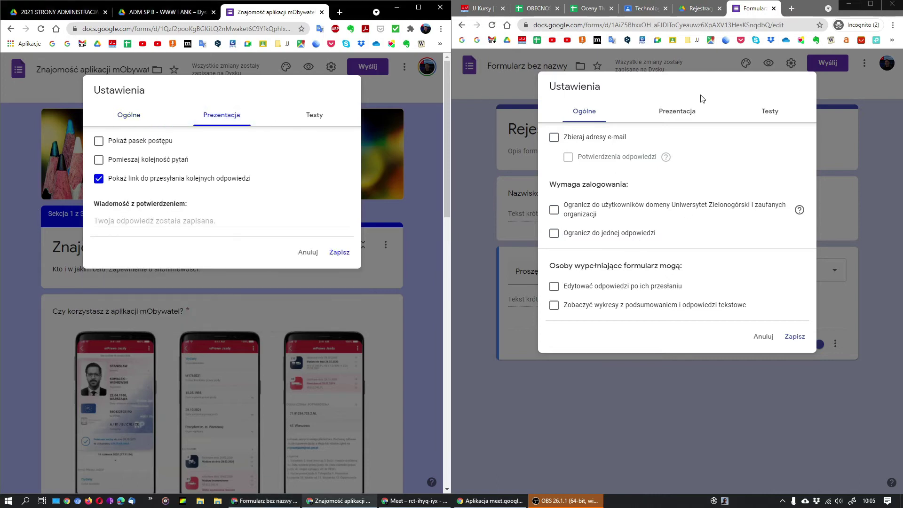
pyautogui.click(682, 115)
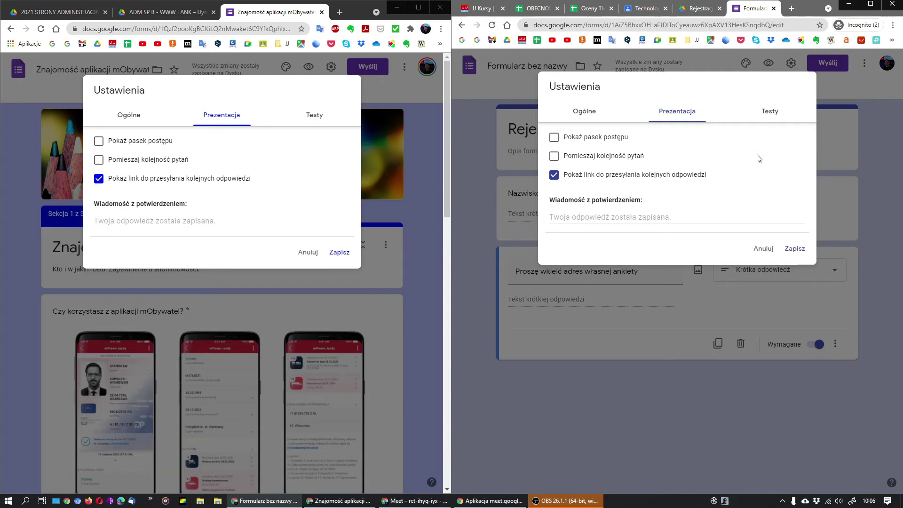
# Step: Save the settings of the registration form and the mObywatel survey
pyautogui.click(795, 249)
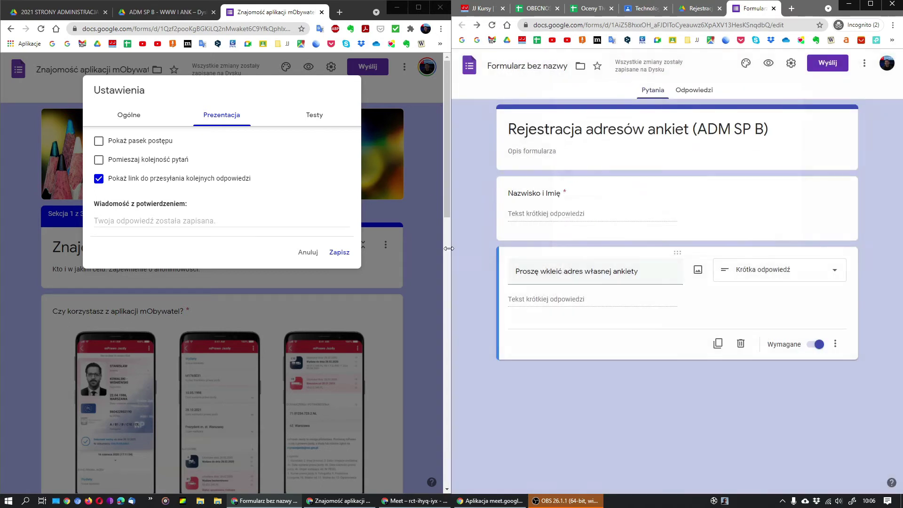
pyautogui.click(340, 253)
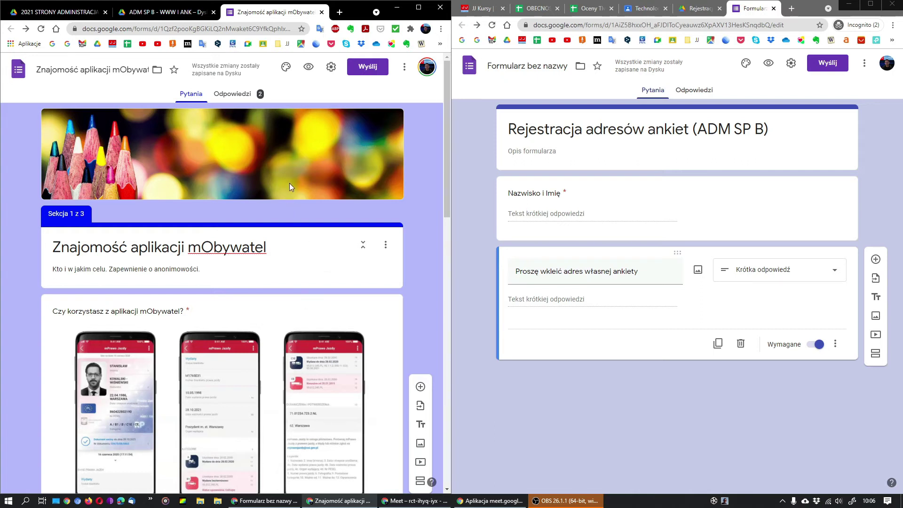
pyautogui.scroll(-6, 306, 286)
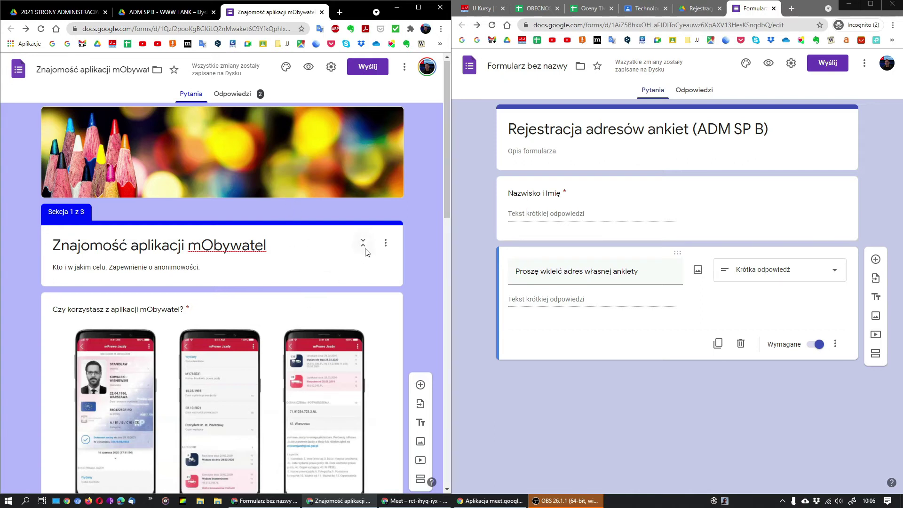
pyautogui.scroll(6, 367, 253)
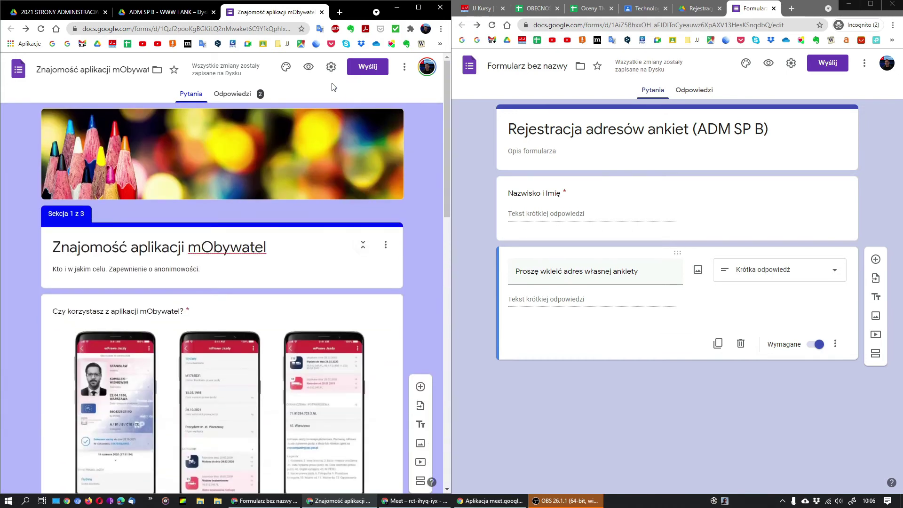
# Step: Preview the mObywatel survey as a respondent and select its web address
pyautogui.click(308, 67)
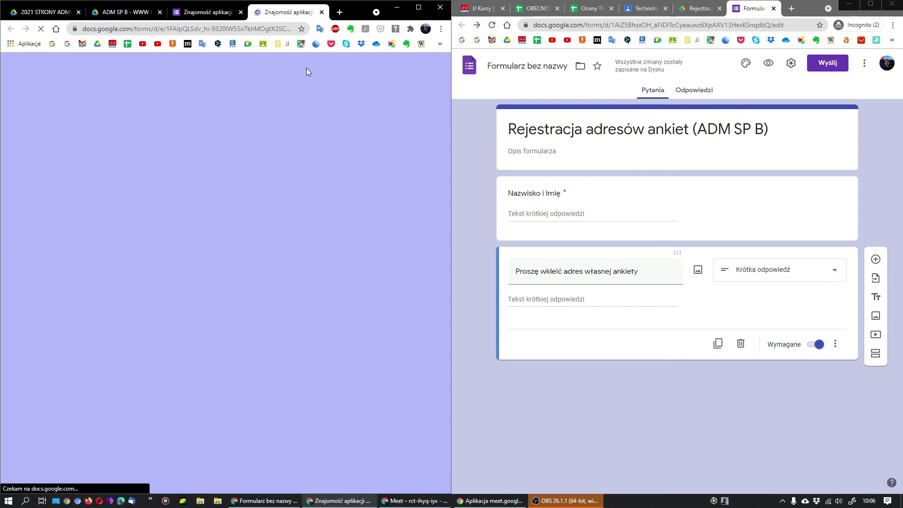
pyautogui.moveTo(252, 29); pyautogui.dragTo(258, 31)
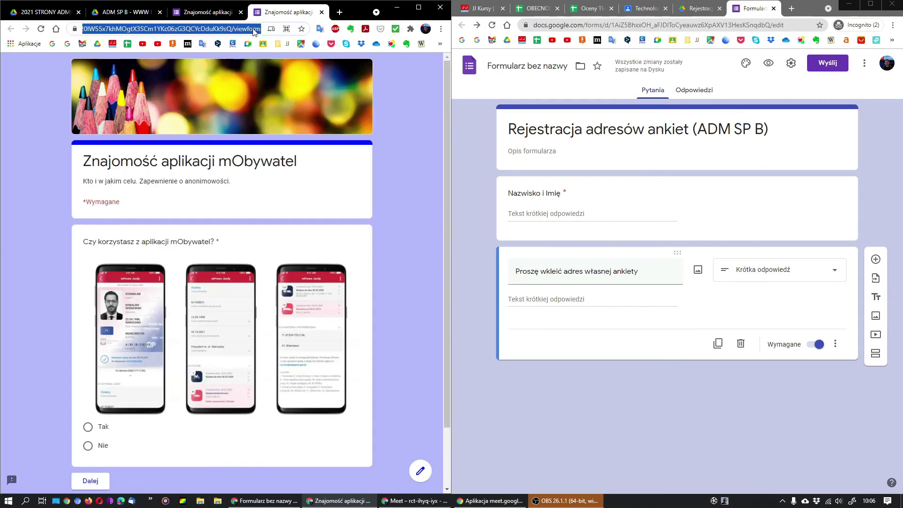
pyautogui.click(420, 9)
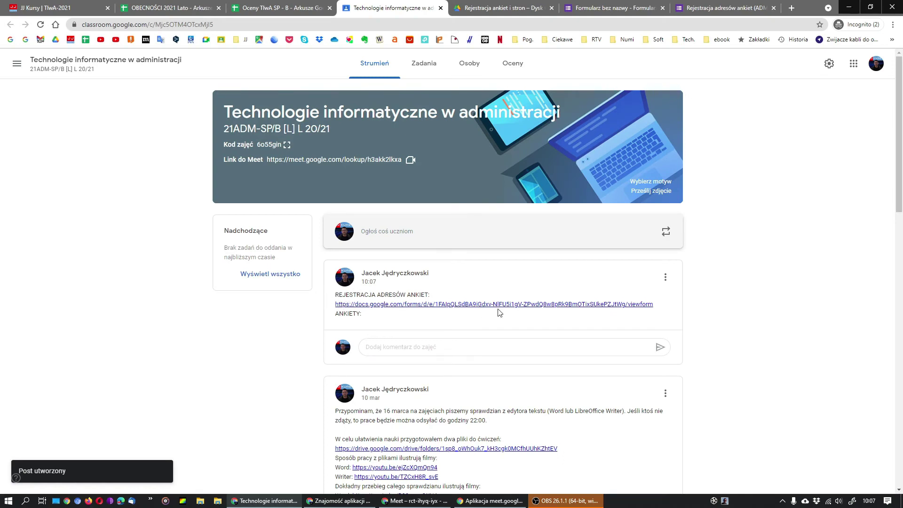
# Step: Test the registration form link posted in the Classroom stream and place the form's window side by side with the mObywatel survey
pyautogui.click(463, 307)
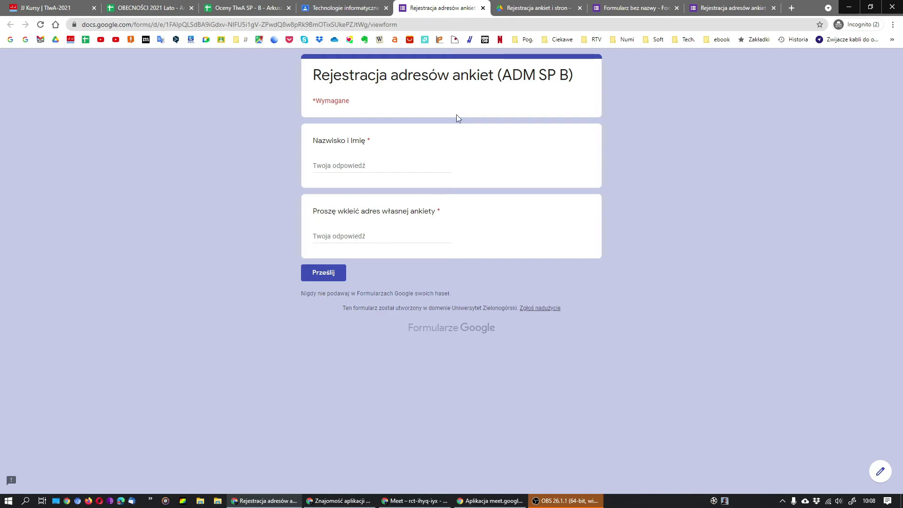
pyautogui.click(483, 8)
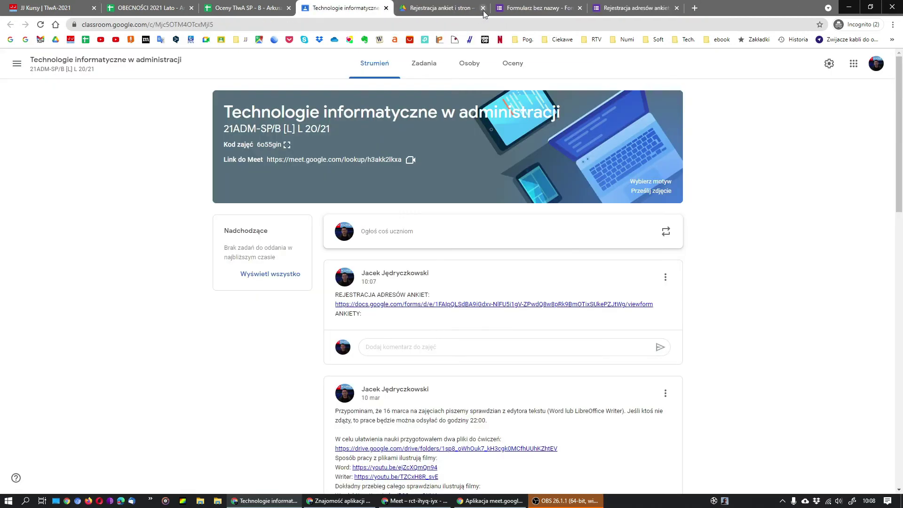
pyautogui.click(640, 9)
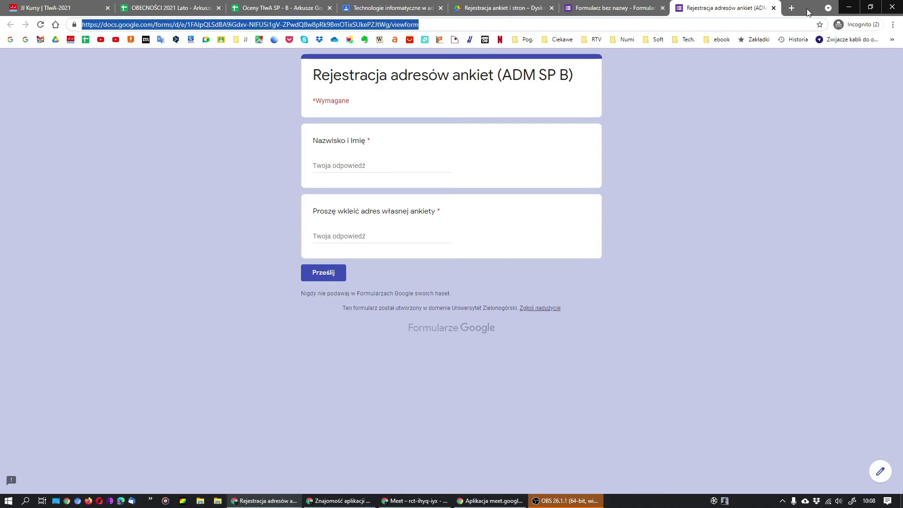
pyautogui.press('super+Right')
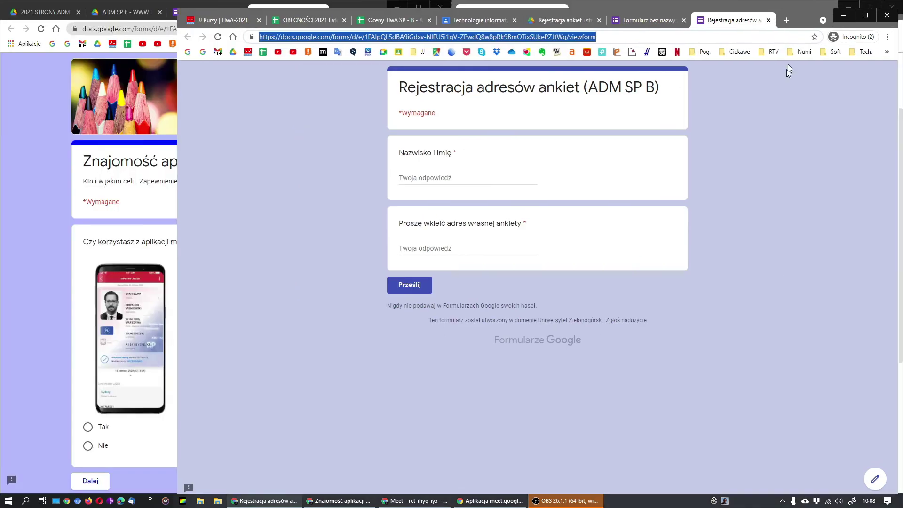
pyautogui.click(400, 303)
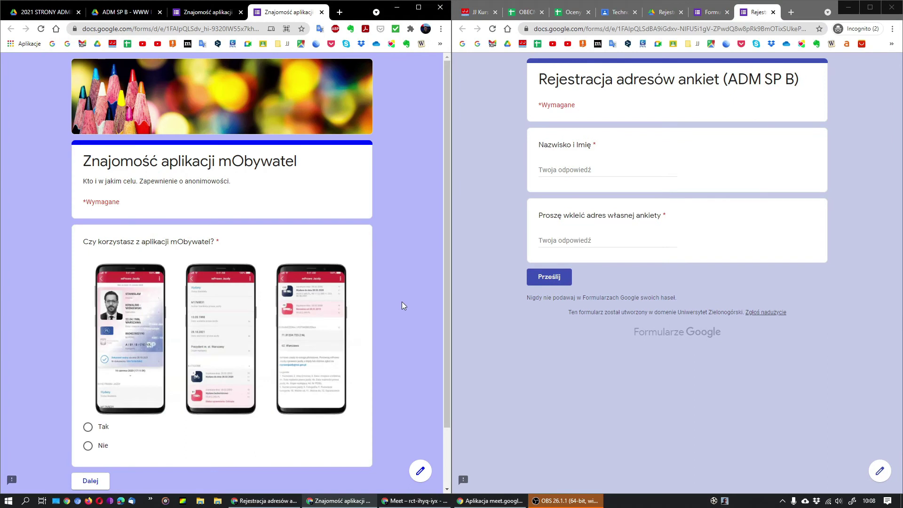
# Step: Check the registration form's responses in its editor and return to the questions
pyautogui.click(712, 11)
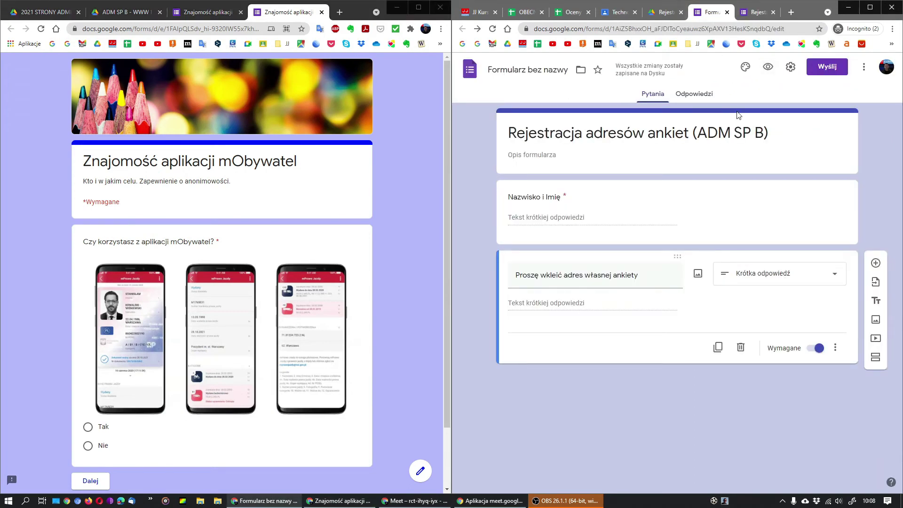
pyautogui.click(694, 96)
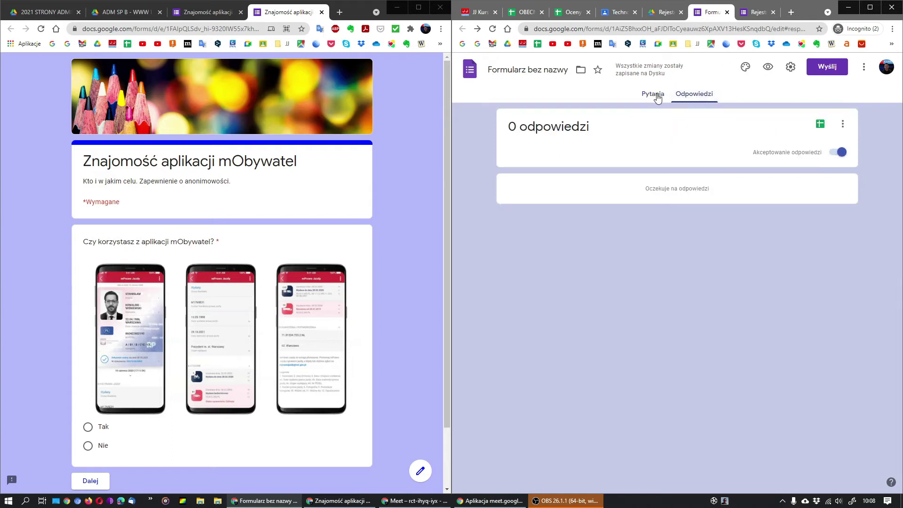
pyautogui.click(655, 96)
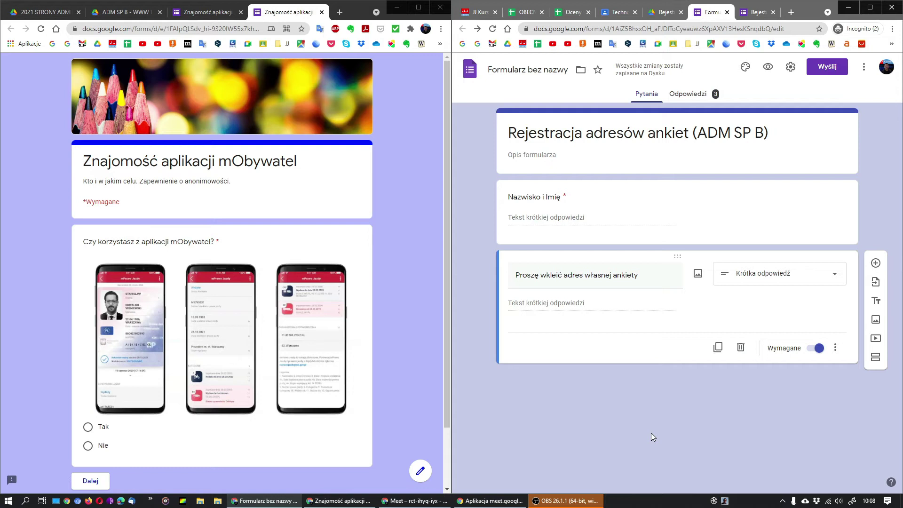
# Step: Close the respondent preview of the mObywatel survey and return to the survey's editor
pyautogui.click(167, 12)
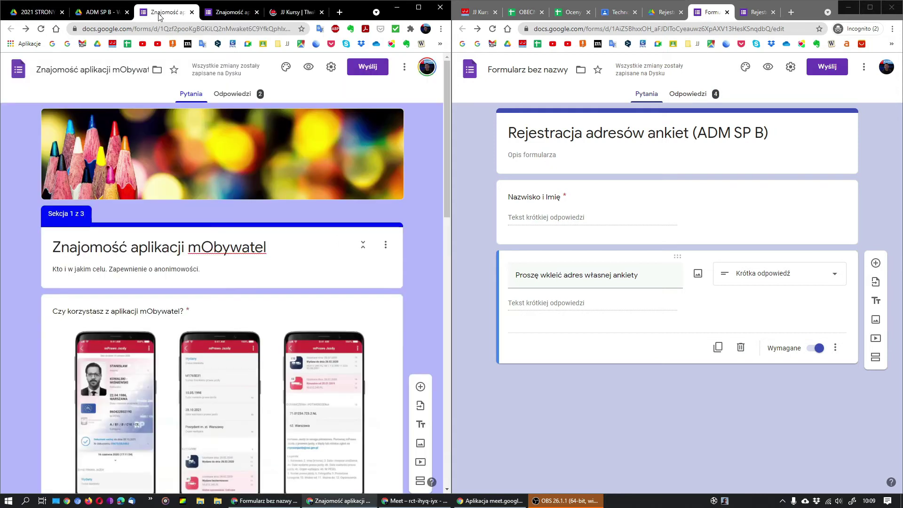
pyautogui.click(228, 13)
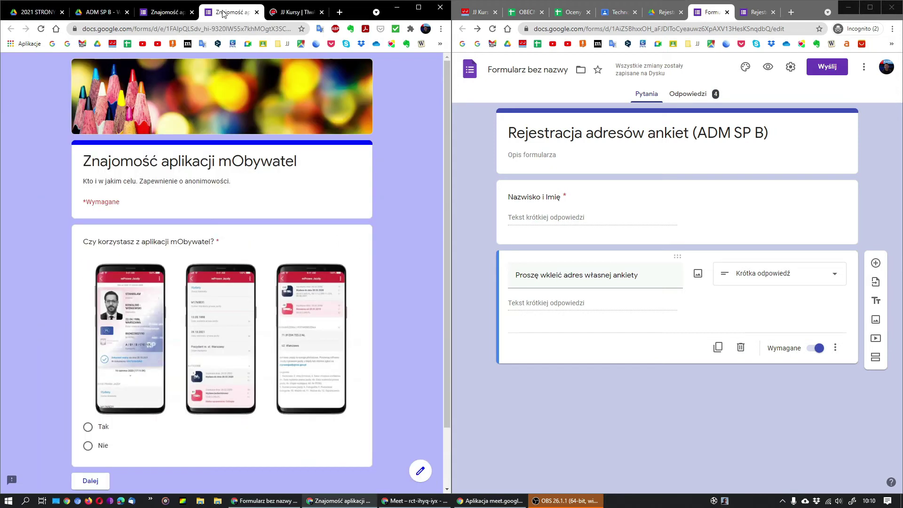
pyautogui.click(257, 12)
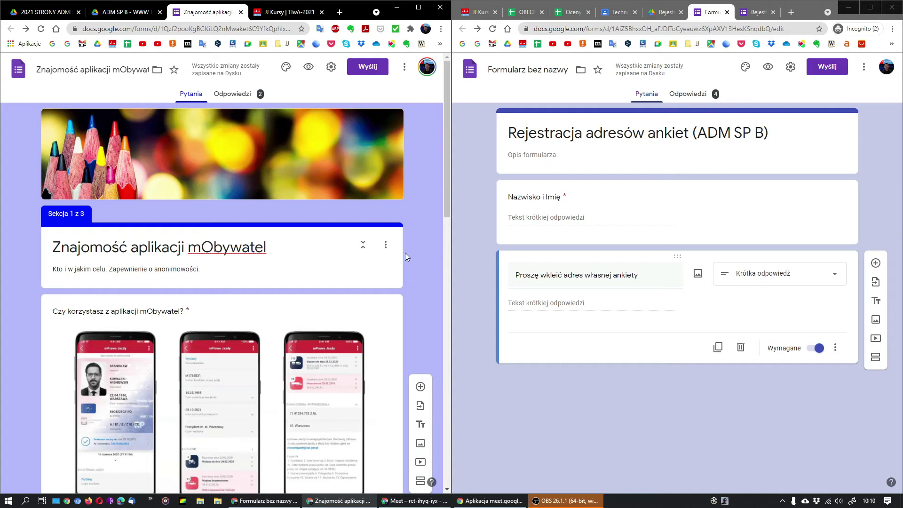
pyautogui.scroll(-6, 405, 252)
pyautogui.scroll(2, 405, 253)
pyautogui.scroll(4, 405, 252)
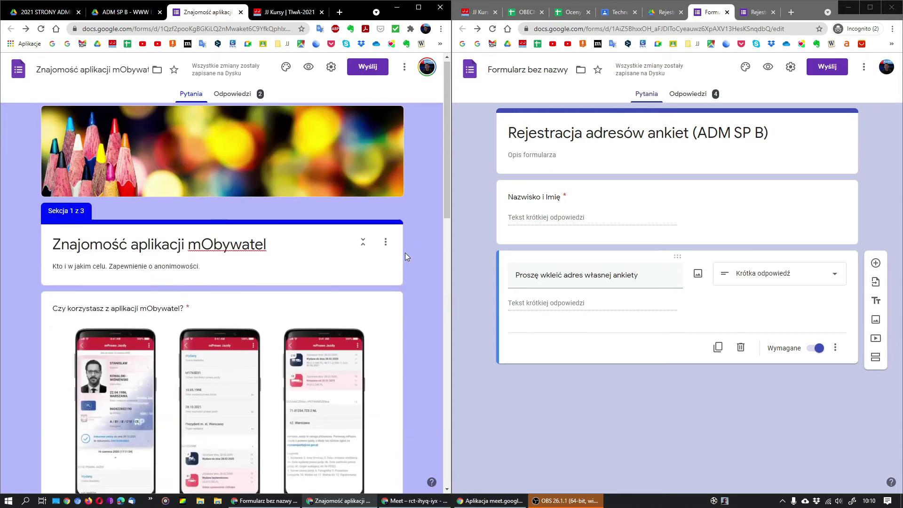
# Step: Preview the mObywatel survey in a maximized window, answer Tak to the question about using the app, and continue
pyautogui.click(419, 7)
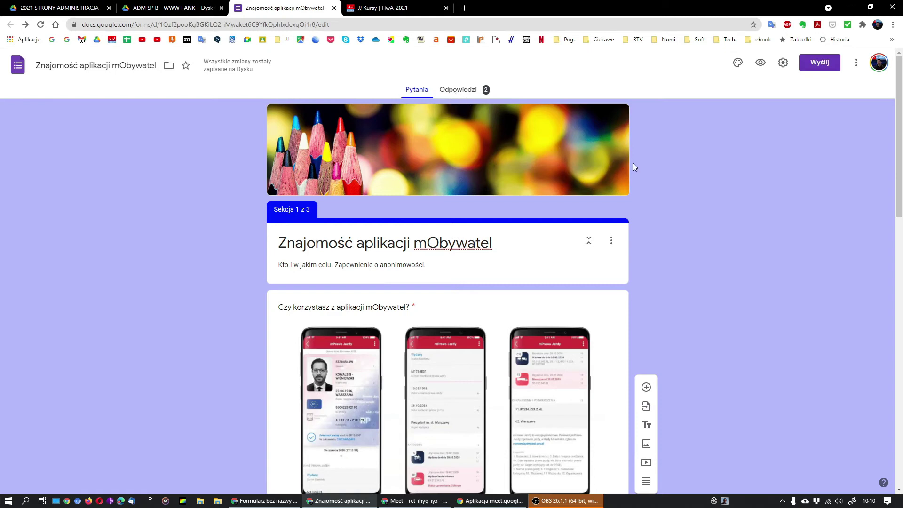
pyautogui.click(761, 63)
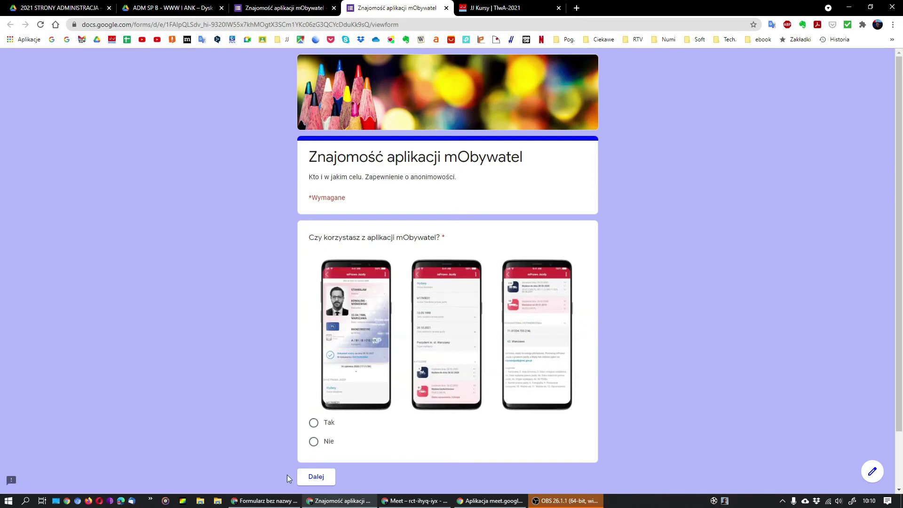
pyautogui.click(314, 422)
pyautogui.click(317, 477)
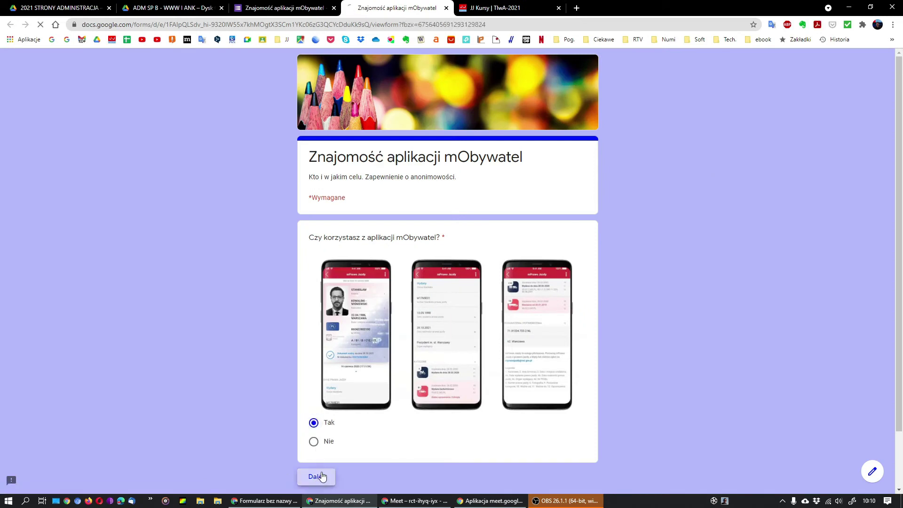
# Step: Choose eRecepta, Polak za granicą and mPrawo Jazdy as used functions, enter eWiza as the desired function, and submit the response
pyautogui.click(314, 300)
pyautogui.click(314, 333)
pyautogui.click(314, 367)
pyautogui.scroll(-2, 400, 382)
pyautogui.click(380, 377)
pyautogui.write('eWiza')
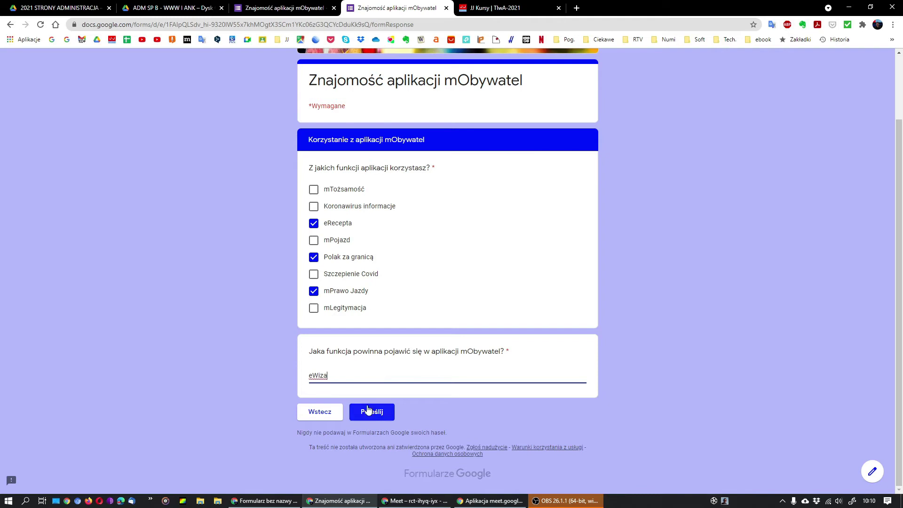
pyautogui.click(376, 410)
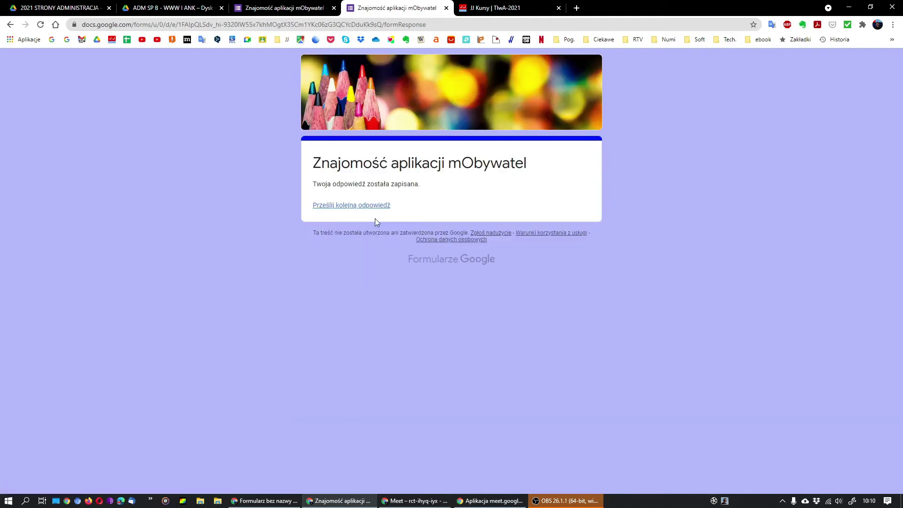
# Step: Submit another response, answering Nie to using the app and Wszystkie to which services the course should cover
pyautogui.click(363, 206)
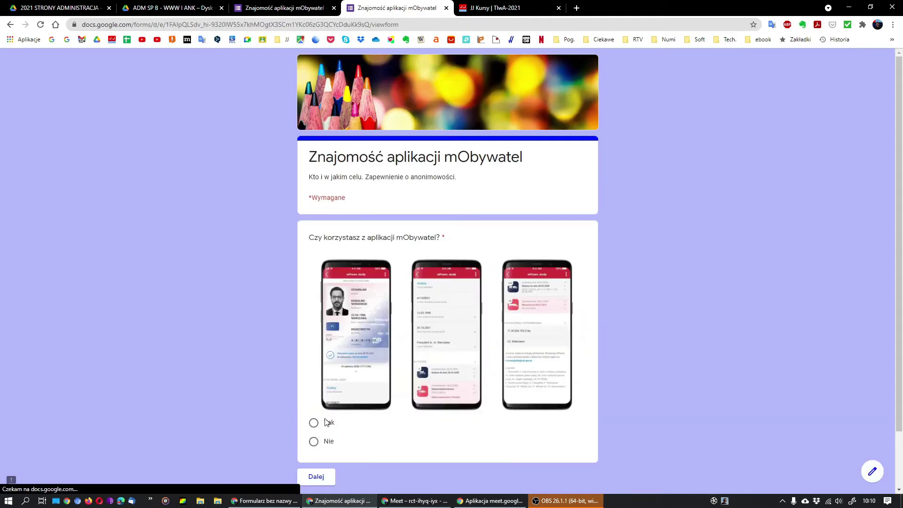
pyautogui.click(346, 440)
pyautogui.scroll(-2, 346, 437)
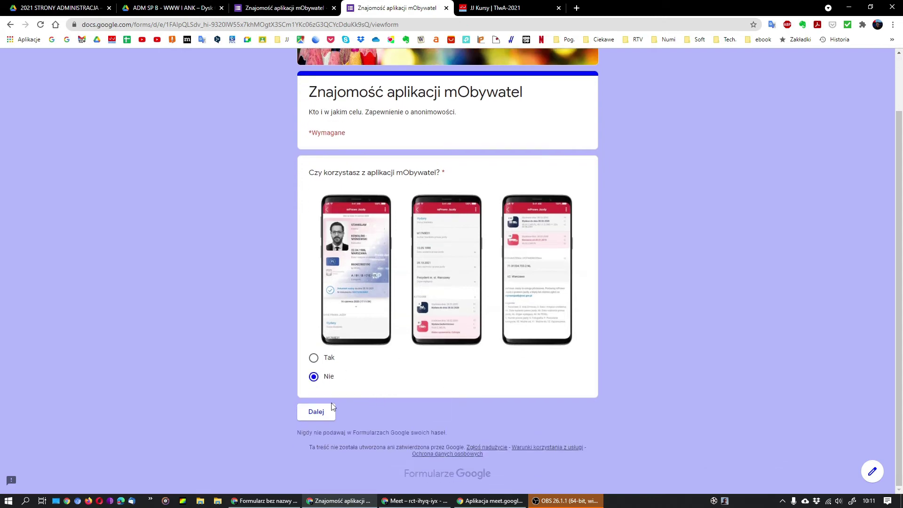
pyautogui.click(332, 409)
pyautogui.click(352, 282)
pyautogui.write('Wsz')
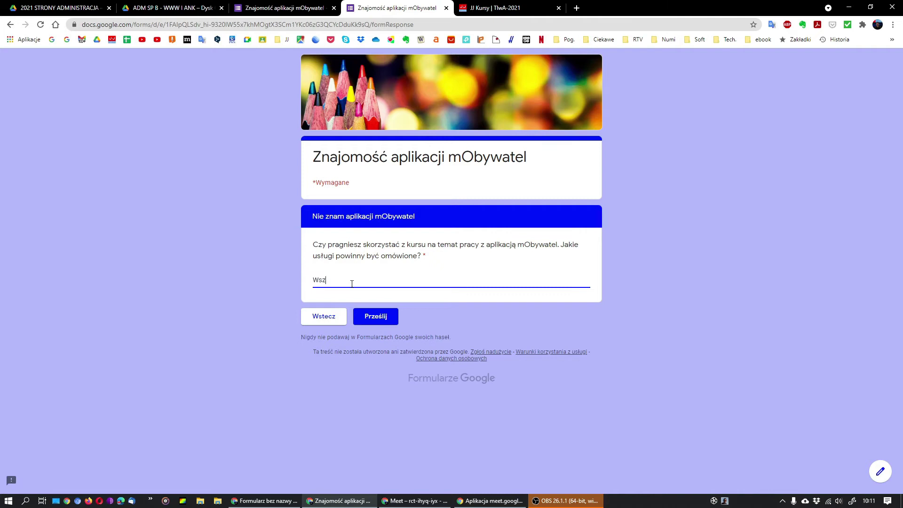
pyautogui.write('ystkie')
pyautogui.click(362, 321)
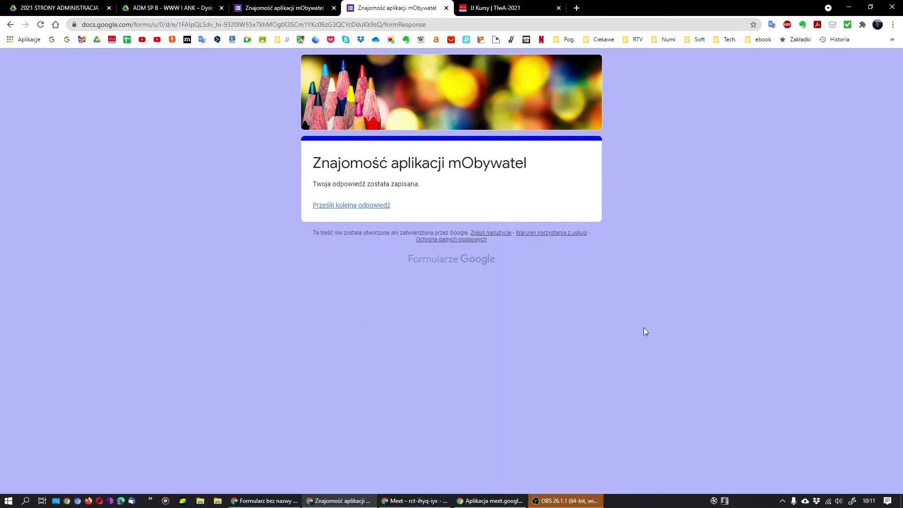
# Step: Stop accepting responses to the mObywatel survey and set the respondents' message to "Ankieta będzie dostępna od 23.03.2012 do 30.03.2021."
pyautogui.click(447, 8)
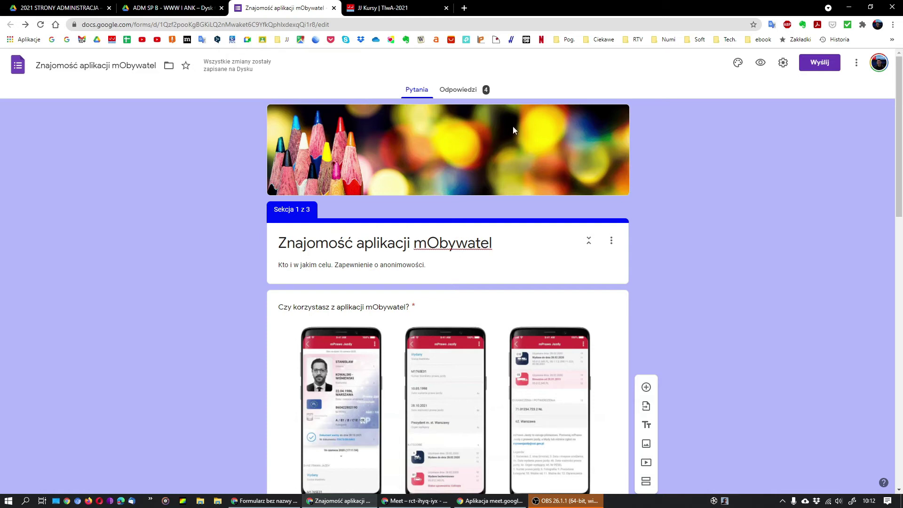
pyautogui.click(460, 90)
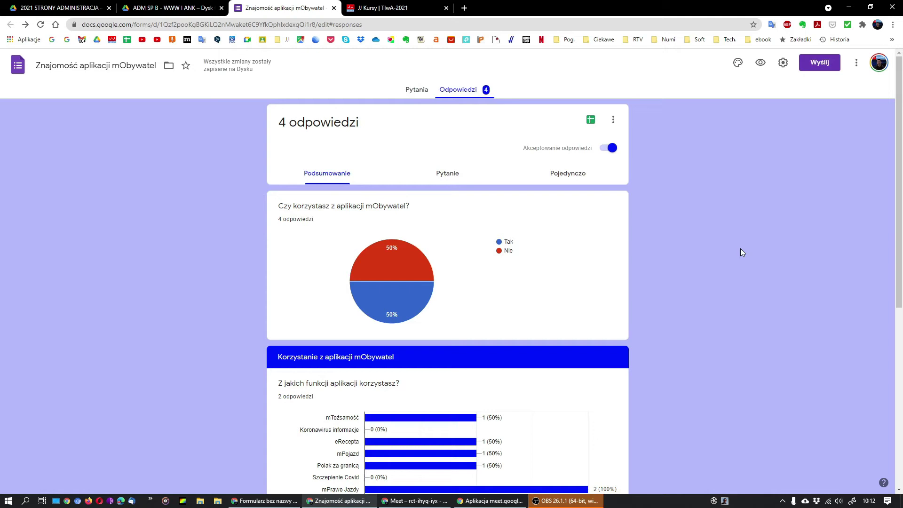
pyautogui.click(609, 148)
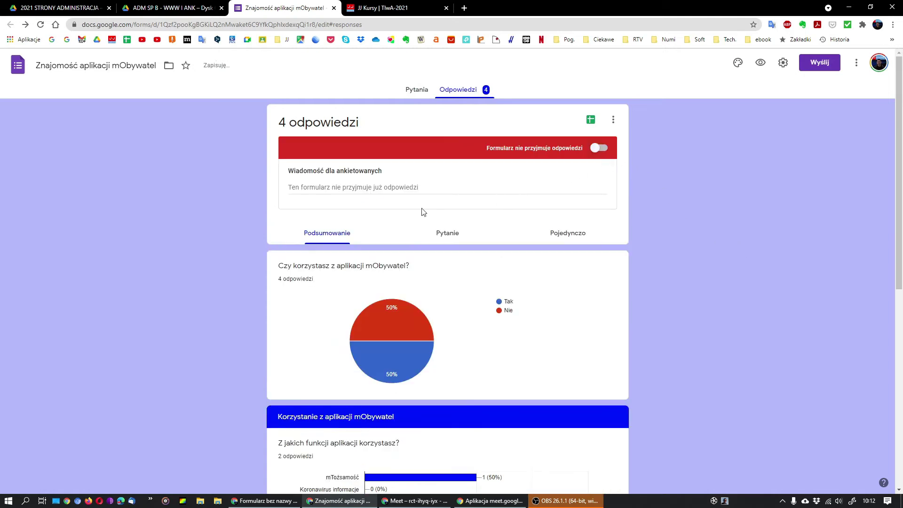
pyautogui.click(329, 186)
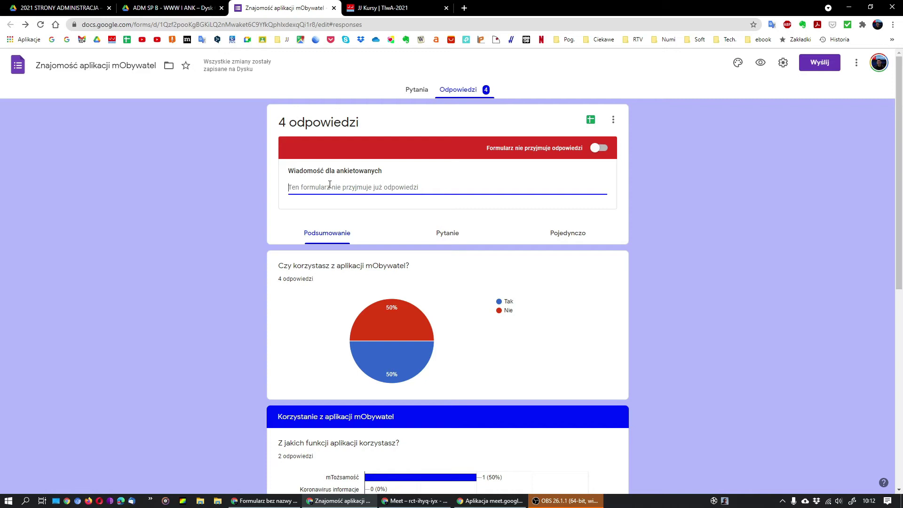
pyautogui.write('Ankieta będzie dostępna od 23.03.2012 do 30.03.2021.')
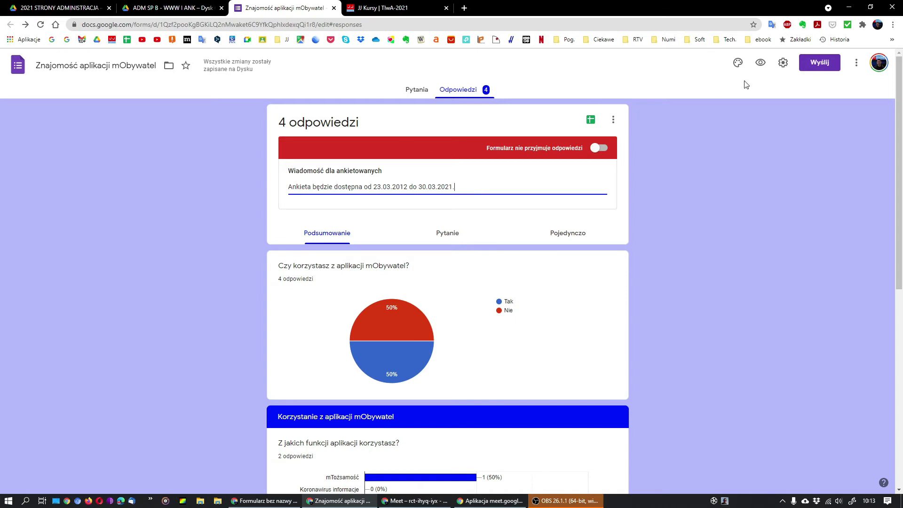
# Step: Preview the closed mObywatel survey and resume collecting responses from its closed-form page
pyautogui.click(760, 62)
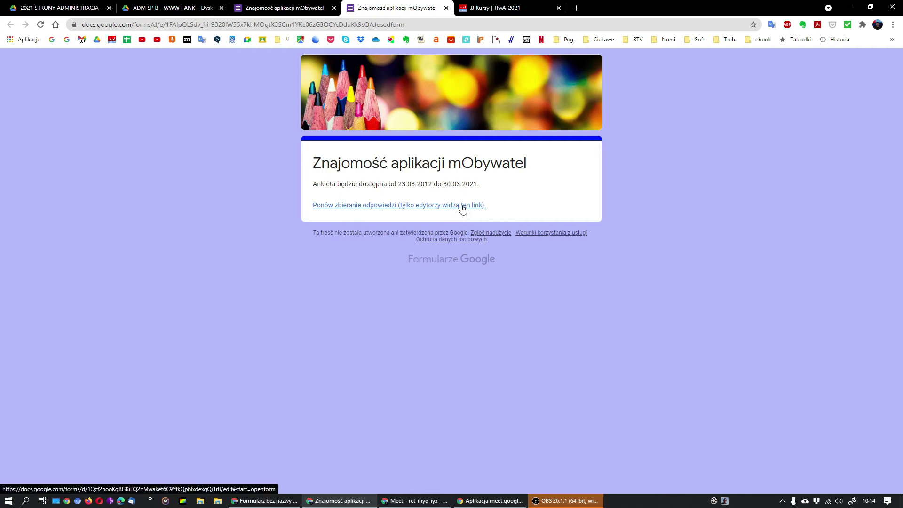
pyautogui.click(414, 207)
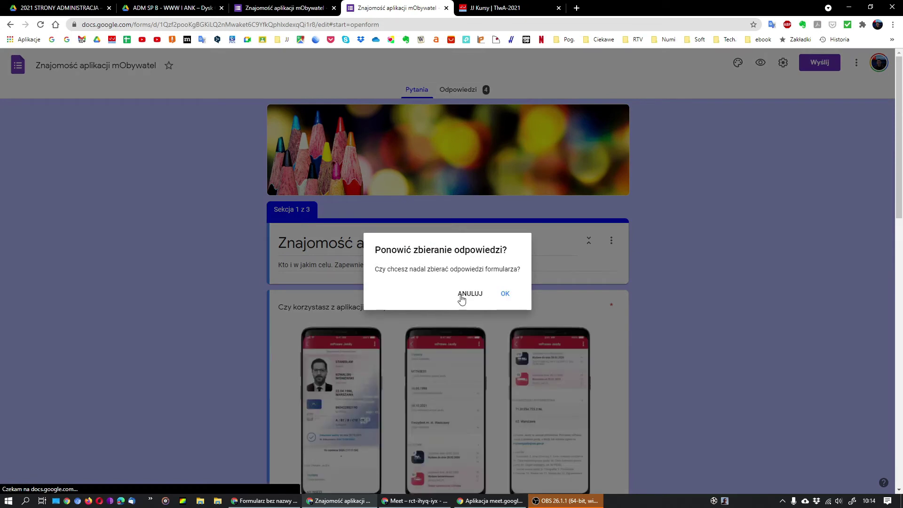
pyautogui.click(505, 295)
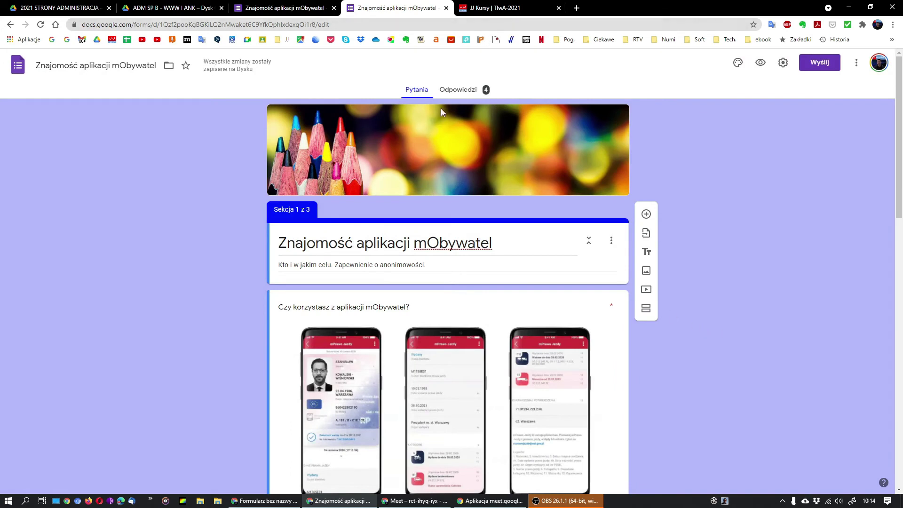
# Step: Review the mObywatel survey's response summary, examining the charts and text answers for every question
pyautogui.click(457, 90)
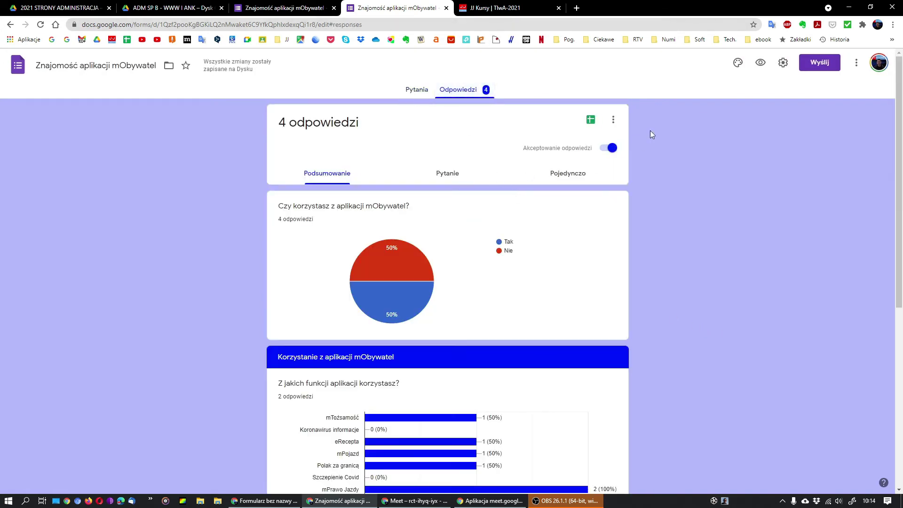
pyautogui.scroll(-3, 435, 237)
pyautogui.scroll(-2, 442, 229)
pyautogui.scroll(-2, 444, 230)
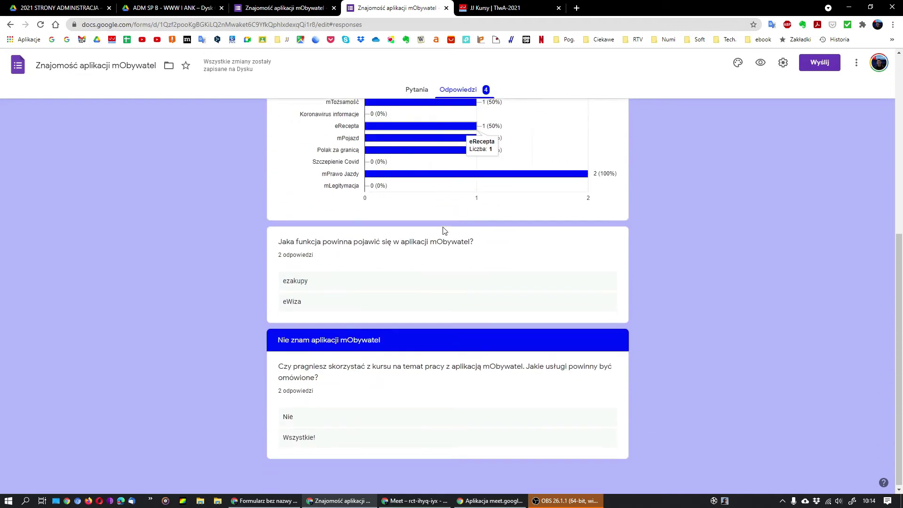
pyautogui.scroll(5, 444, 230)
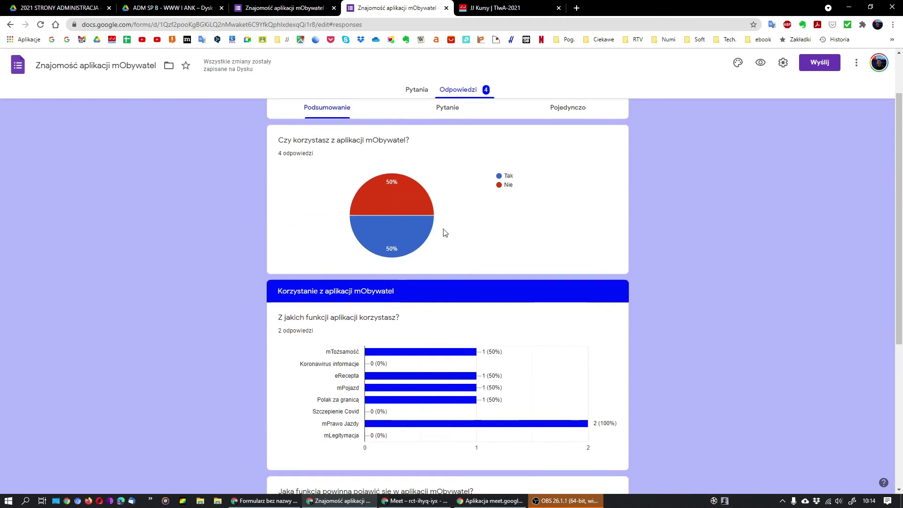
pyautogui.scroll(-3, 435, 282)
pyautogui.scroll(-2, 451, 391)
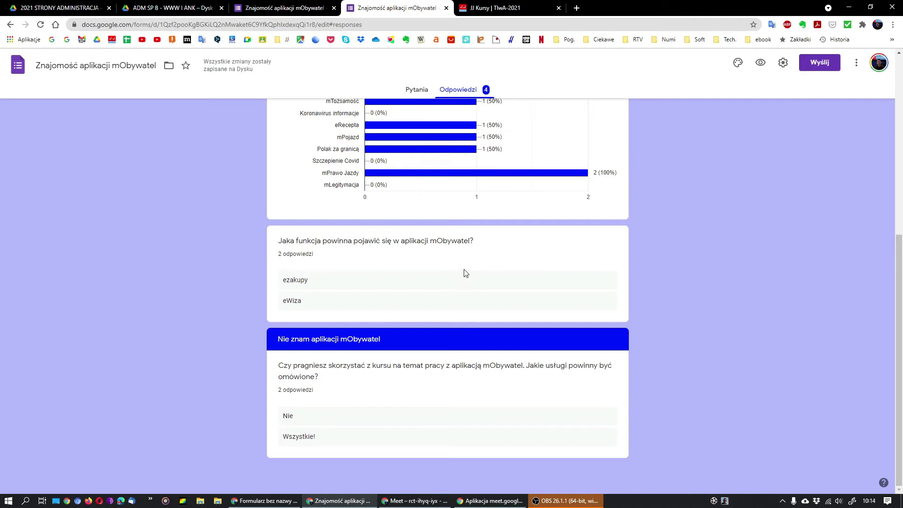
pyautogui.scroll(1, 541, 271)
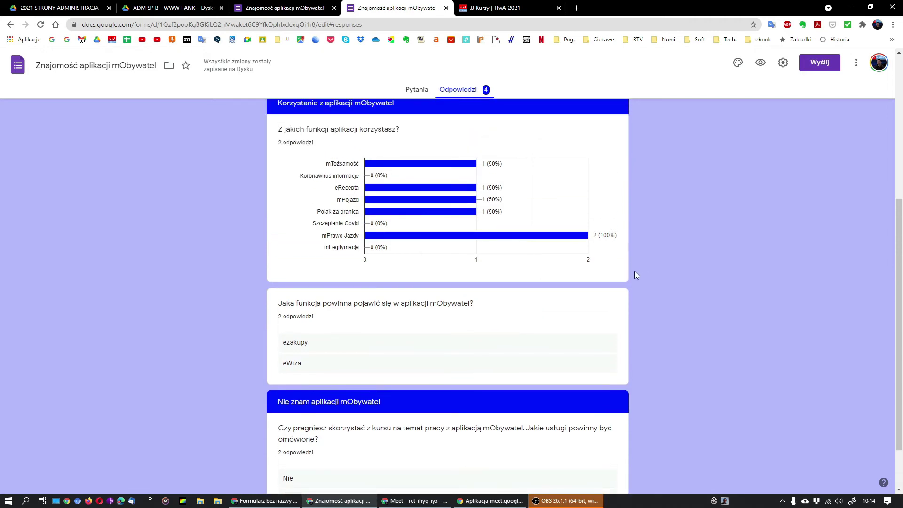
pyautogui.scroll(4, 612, 270)
pyautogui.scroll(1, 607, 274)
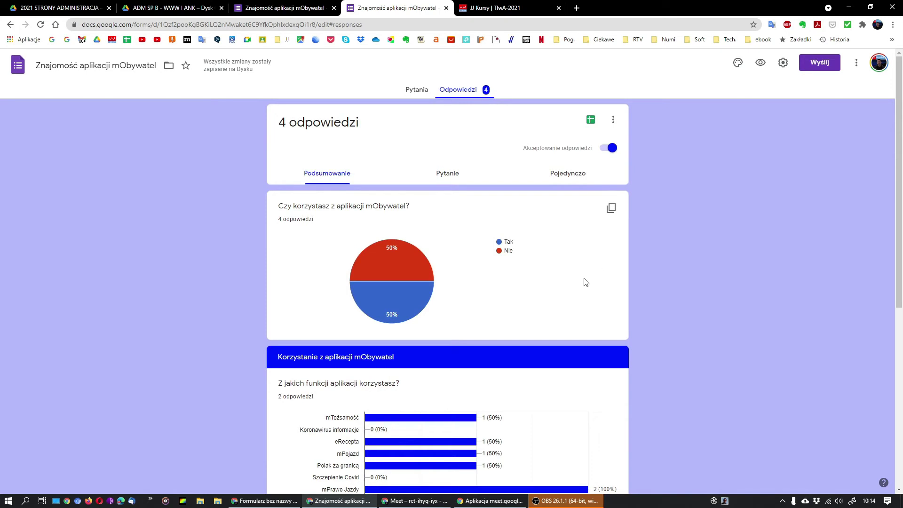
pyautogui.scroll(-3, 557, 329)
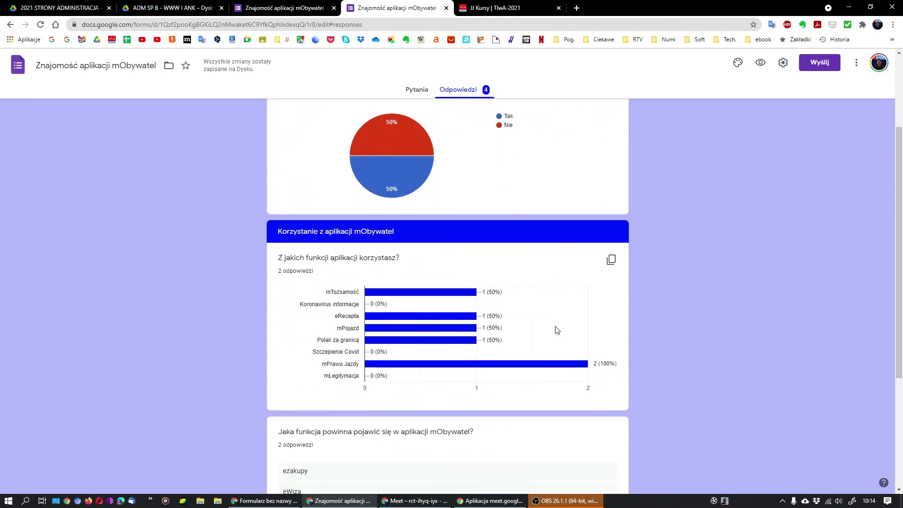
pyautogui.scroll(3, 556, 327)
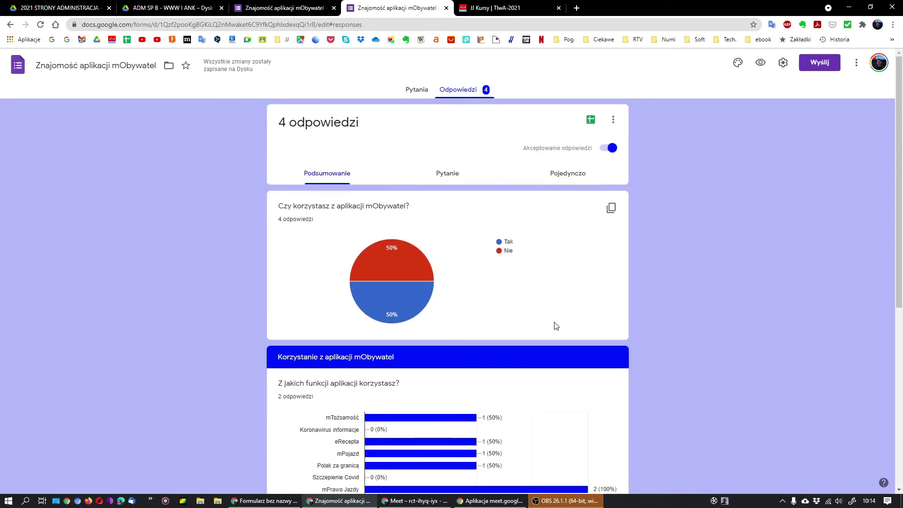
pyautogui.scroll(-1, 553, 314)
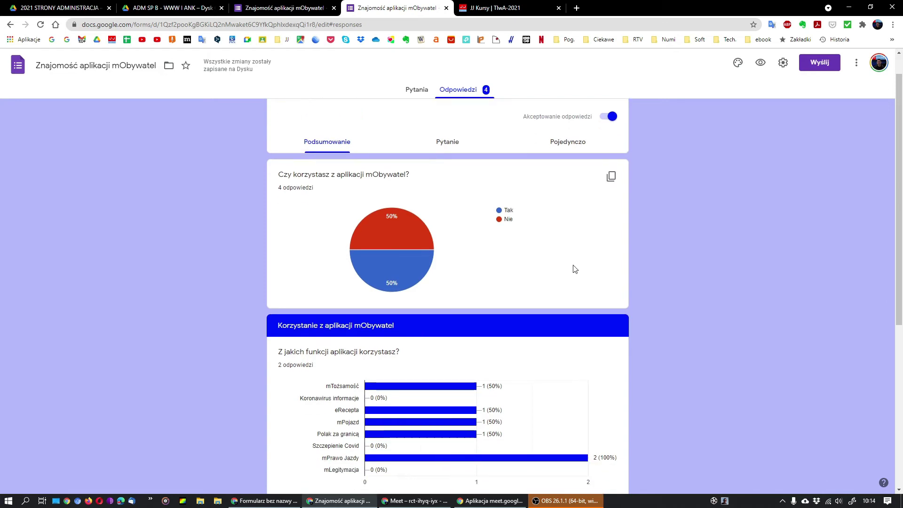
pyautogui.scroll(-5, 575, 269)
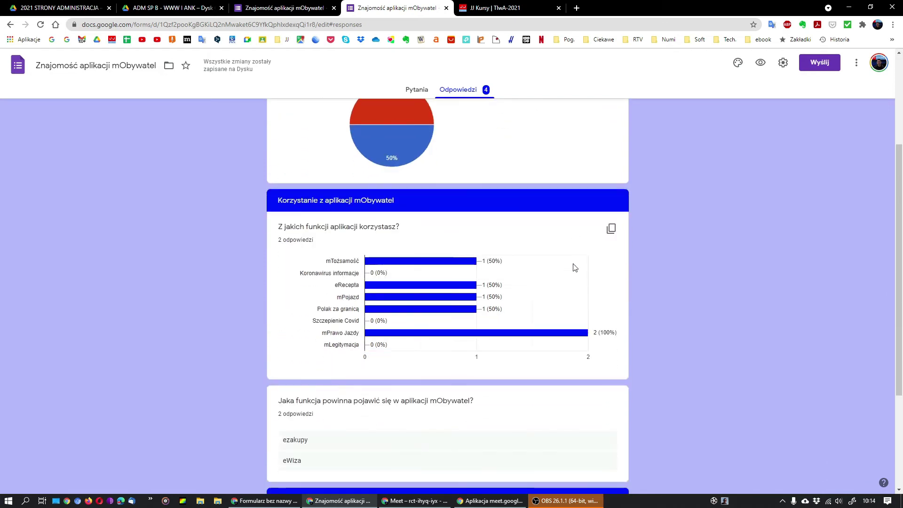
pyautogui.scroll(-1, 573, 267)
pyautogui.scroll(7, 573, 267)
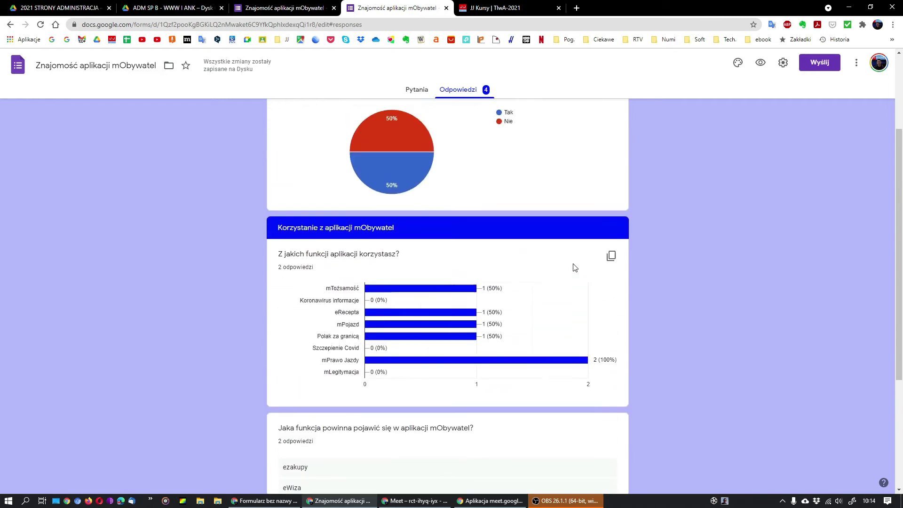
pyautogui.scroll(-1, 452, 254)
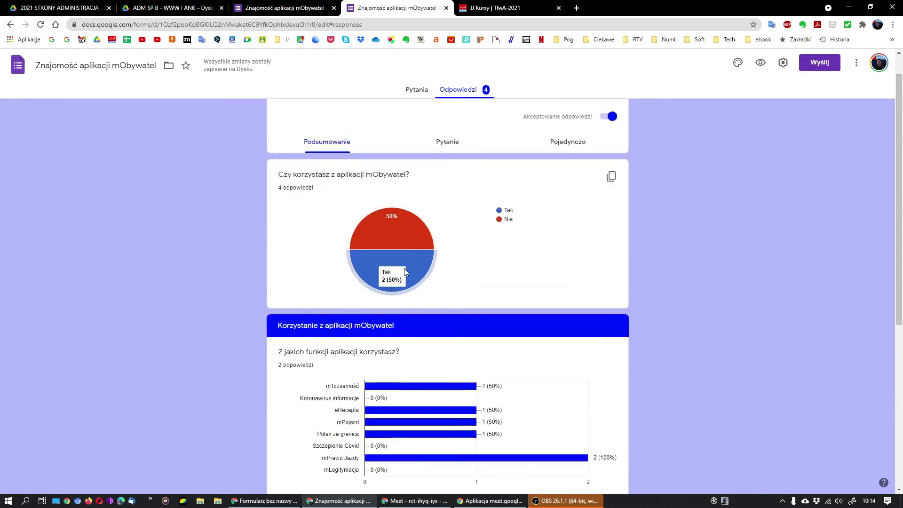
# Step: Examine the first individual response to the mObywatel survey from the opening question to the end
pyautogui.click(558, 149)
pyautogui.scroll(-1, 456, 302)
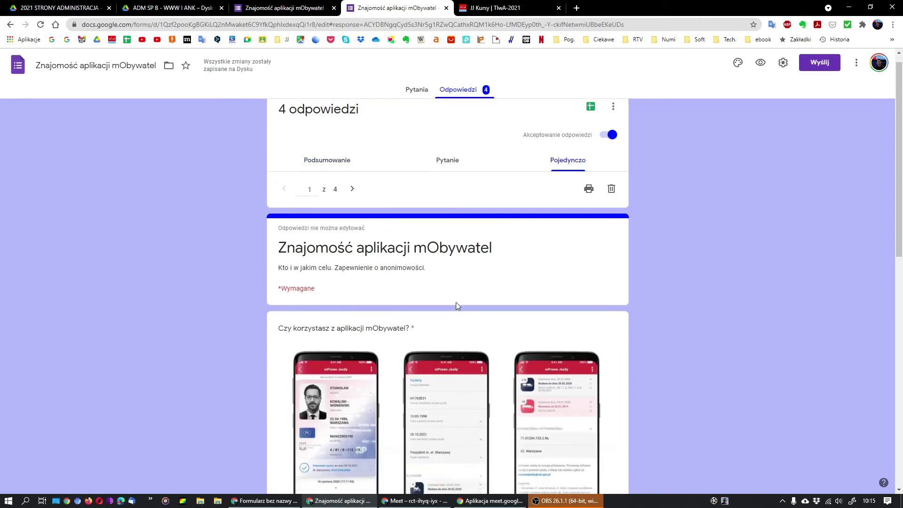
pyautogui.scroll(-6, 457, 307)
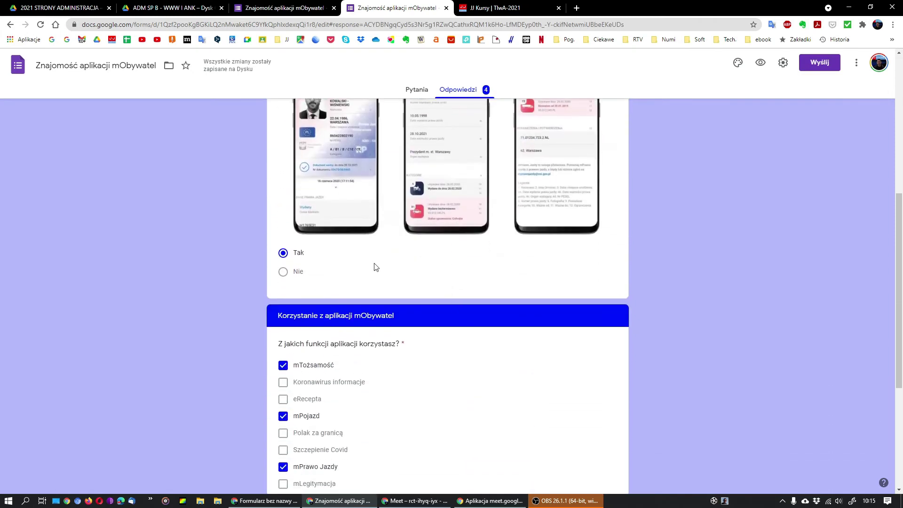
pyautogui.scroll(7, 422, 281)
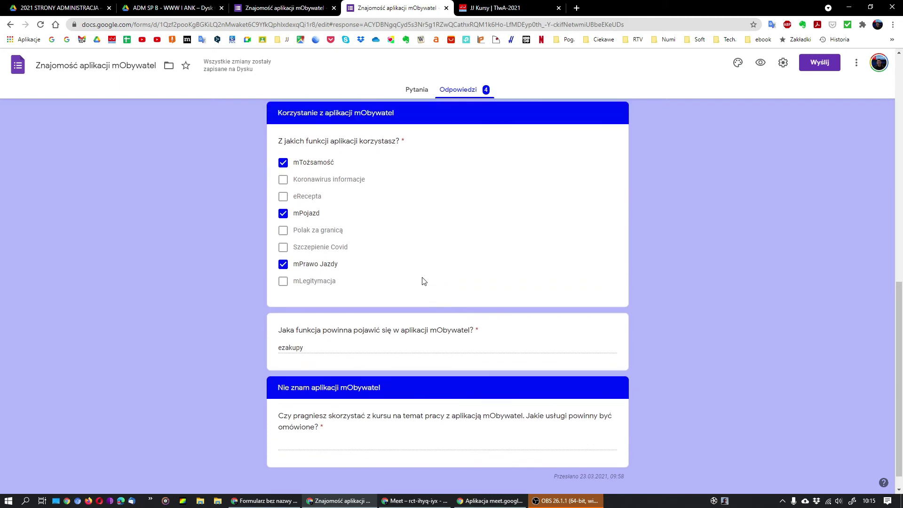
pyautogui.scroll(4, 422, 281)
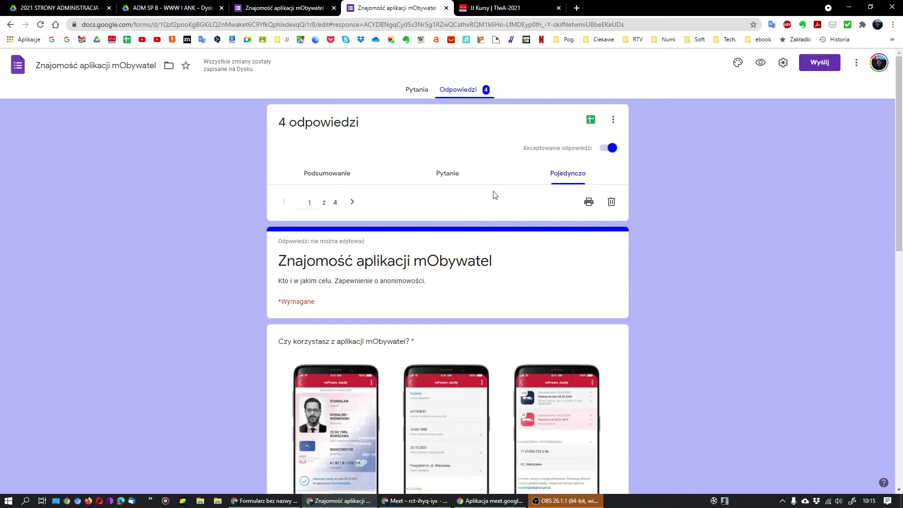
# Step: Create a new linked spreadsheet for the survey responses, keeping the suggested name
pyautogui.click(591, 121)
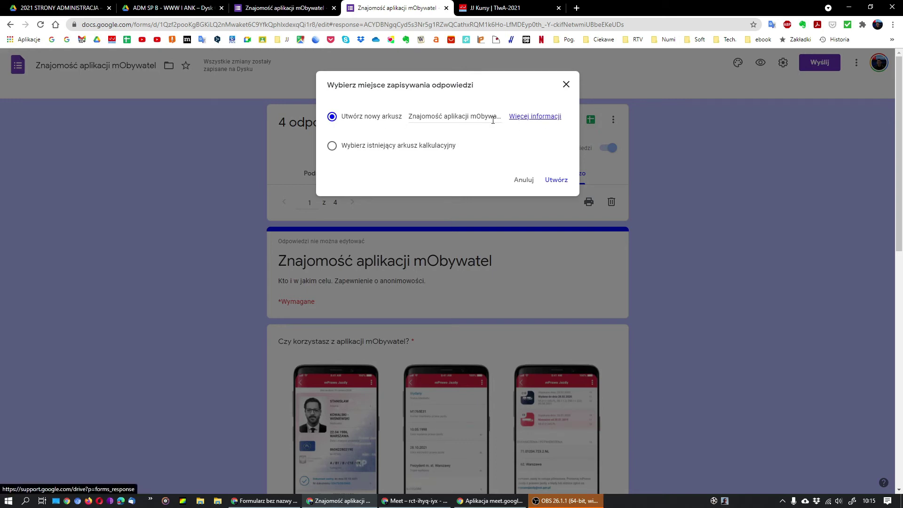
pyautogui.click(563, 182)
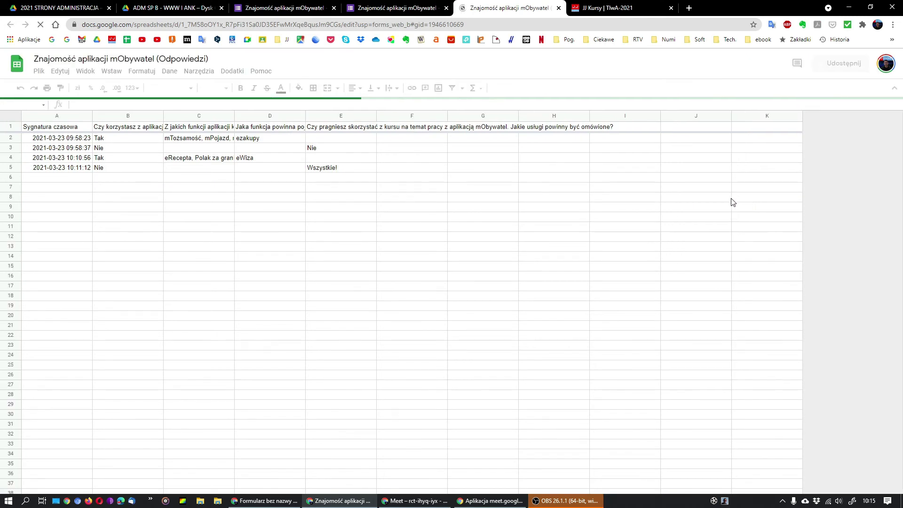
pyautogui.click(166, 8)
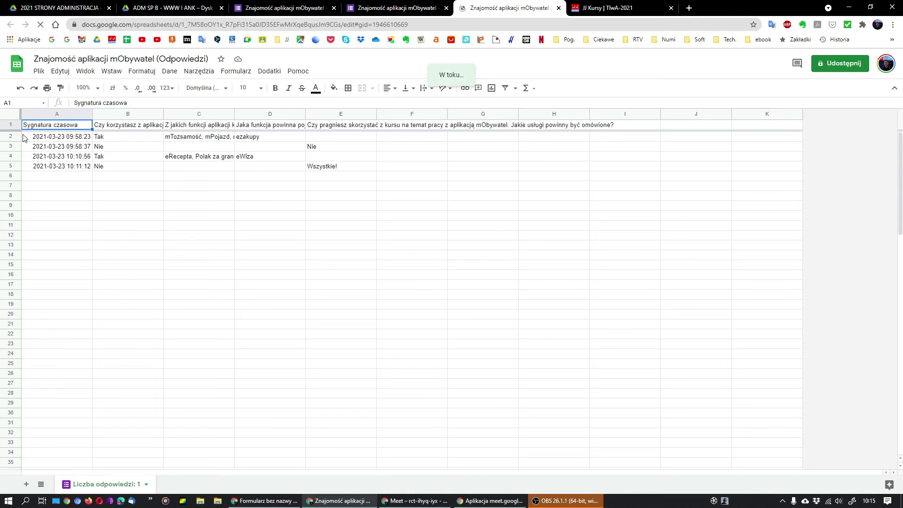
# Step: Wrap the question text in header row 1 and widen column C to fit the complete lists of used functions
pyautogui.click(9, 126)
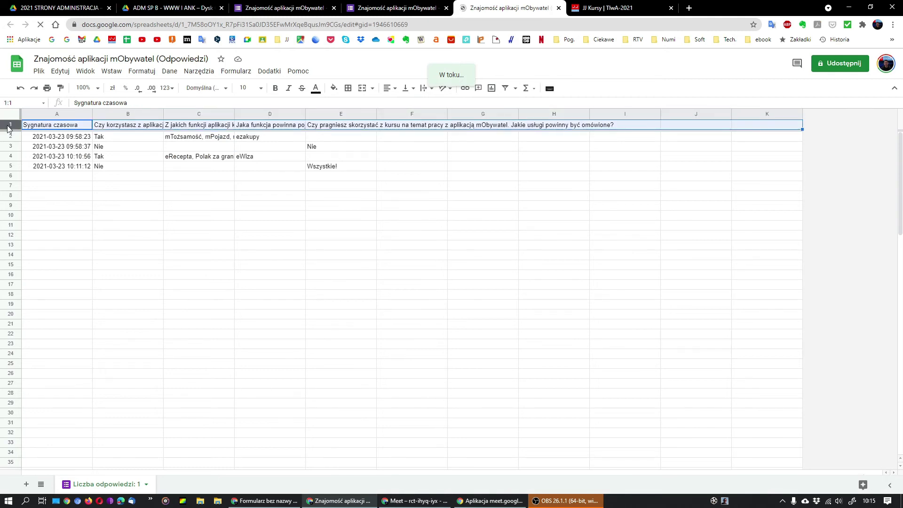
pyautogui.click(432, 93)
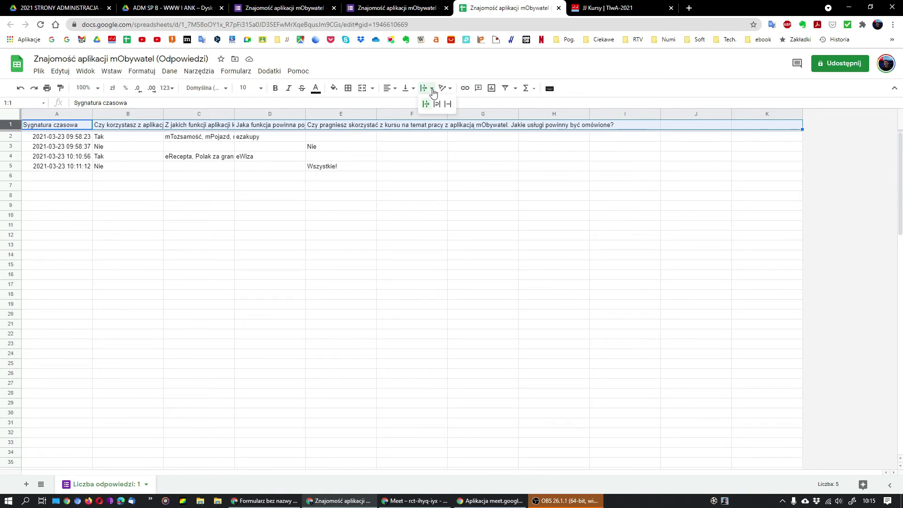
pyautogui.click(437, 104)
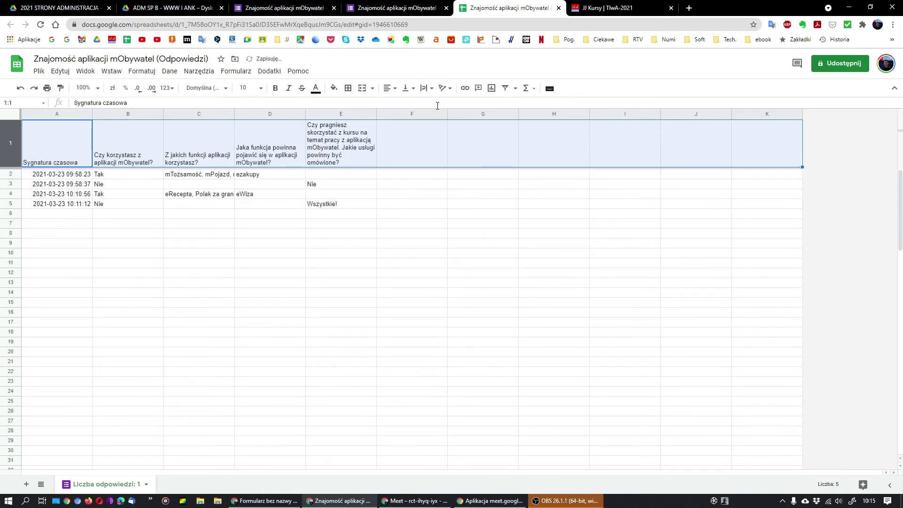
pyautogui.click(463, 256)
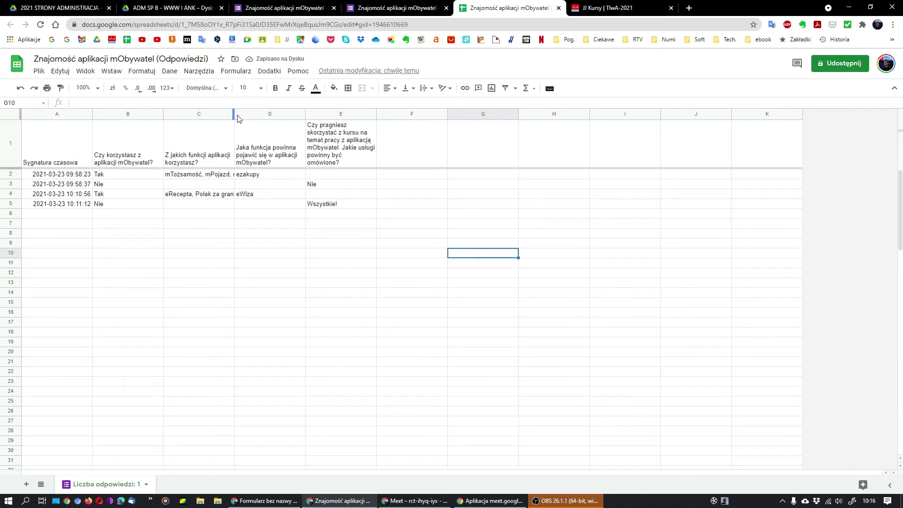
pyautogui.moveTo(234, 115); pyautogui.dragTo(381, 178)
pyautogui.click(429, 257)
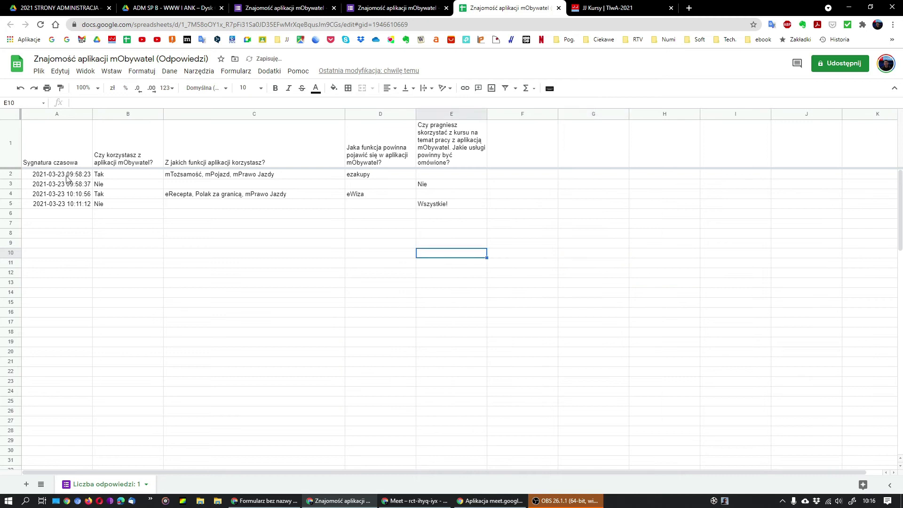
# Step: Examine the timestamps of the individual responses in cells A2 to A5
pyautogui.click(33, 177)
pyautogui.click(34, 186)
pyautogui.click(35, 197)
pyautogui.click(37, 205)
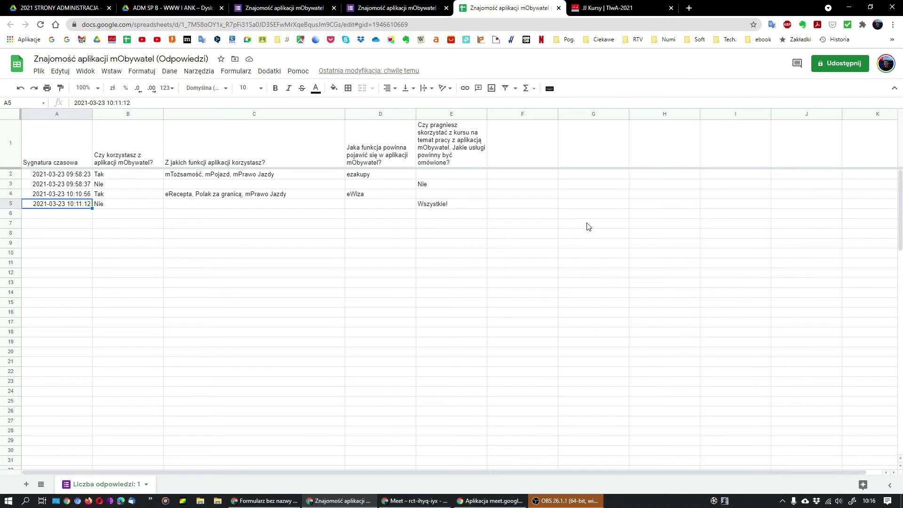
# Step: Download the response spreadsheet in Microsoft Excel (.xlsx) format to the Pulpit folder, keeping the suggested file name
pyautogui.click(42, 71)
pyautogui.moveTo(77, 195)
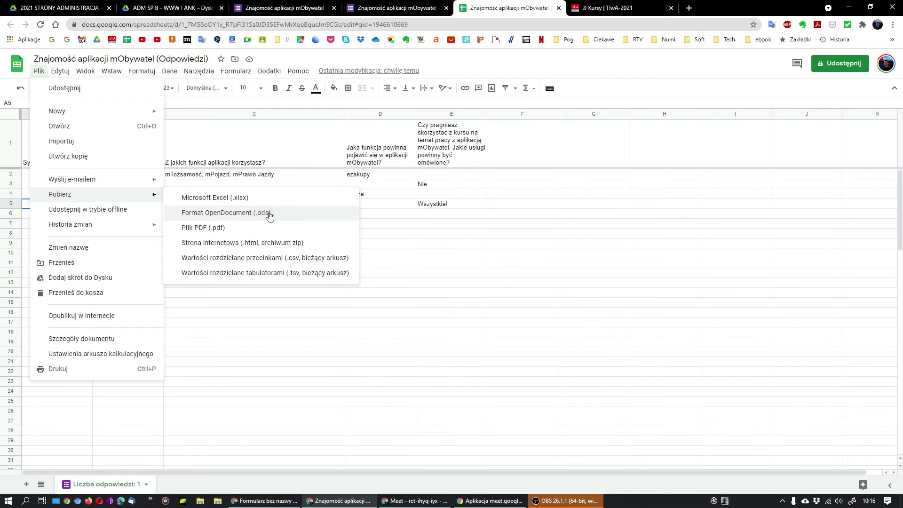
pyautogui.click(227, 198)
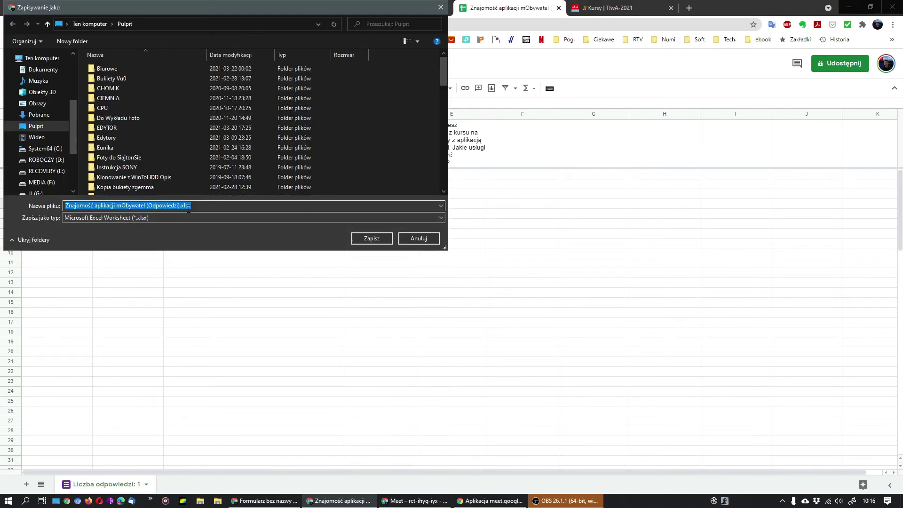
pyautogui.click(365, 239)
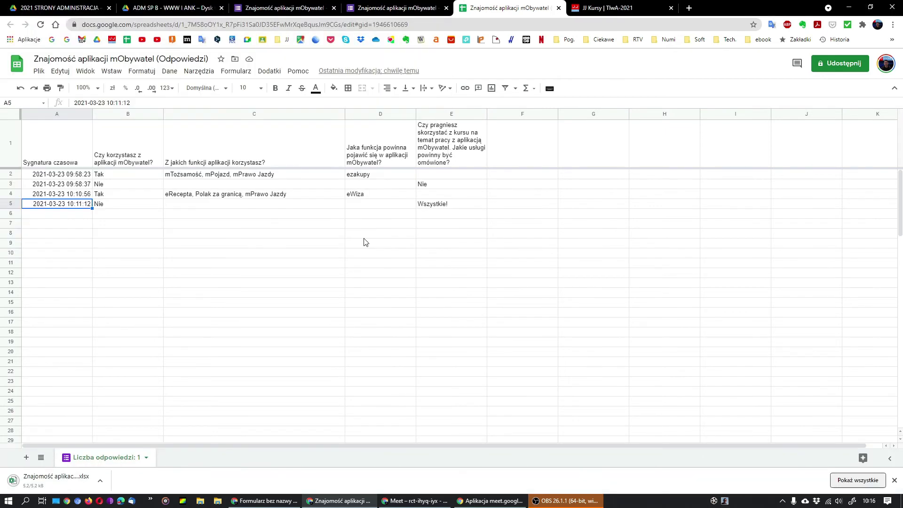
# Step: Open the downloaded .xlsx response file in Excel to inspect its contents, and close it
pyautogui.click(102, 479)
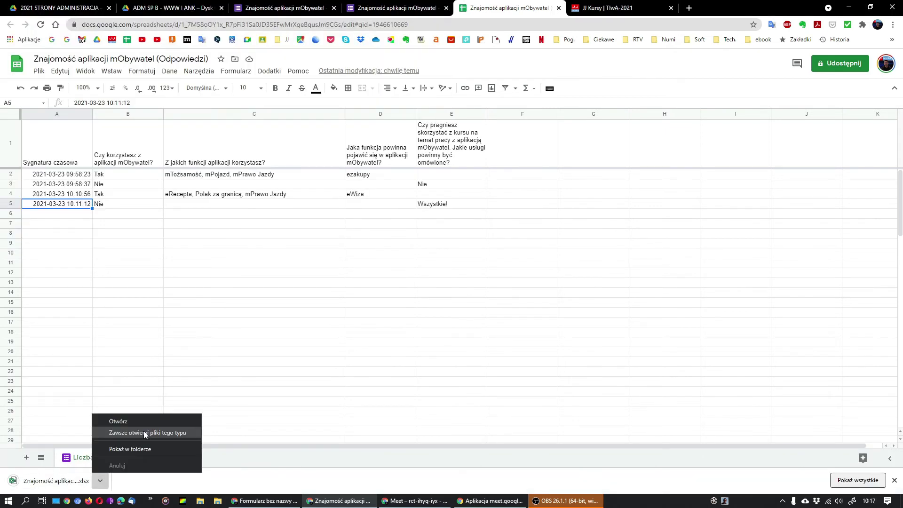
pyautogui.click(121, 421)
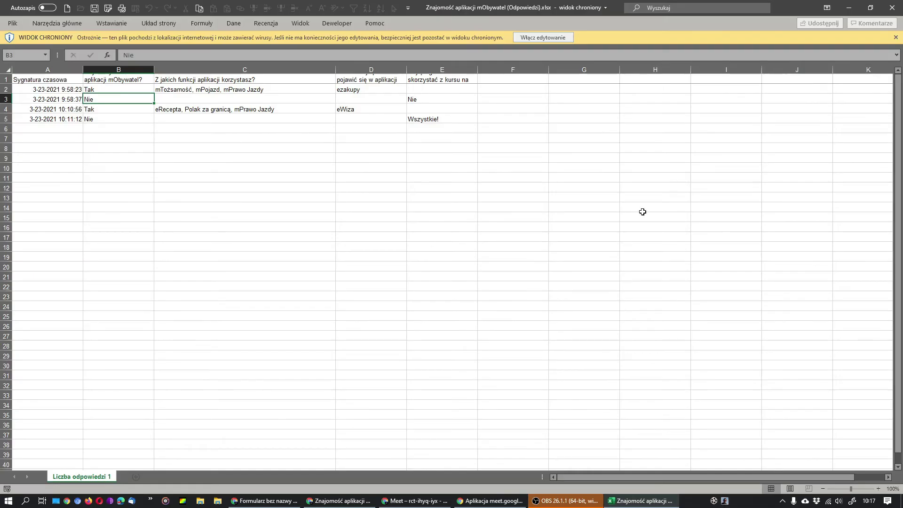
pyautogui.click(893, 9)
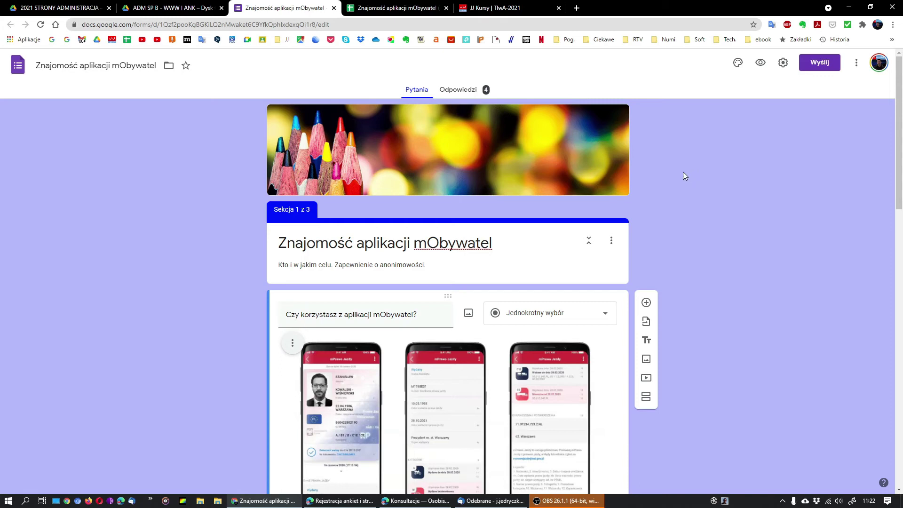
# Step: View the form's response summary and its linked response spreadsheet, and return to the form's responses
pyautogui.click(467, 92)
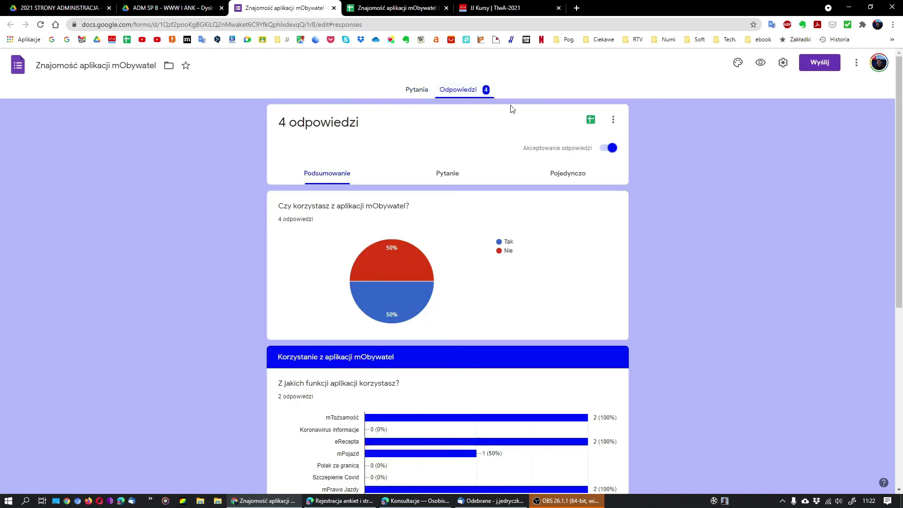
pyautogui.click(591, 121)
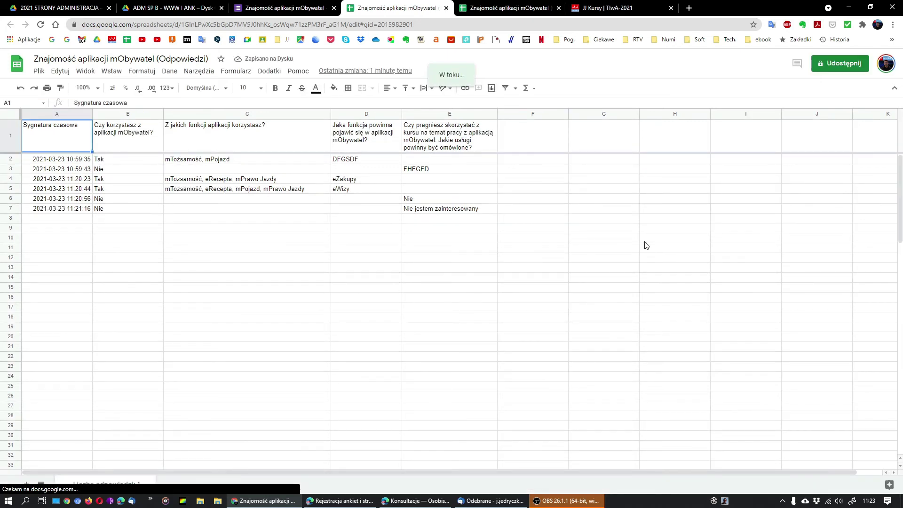
pyautogui.click(450, 9)
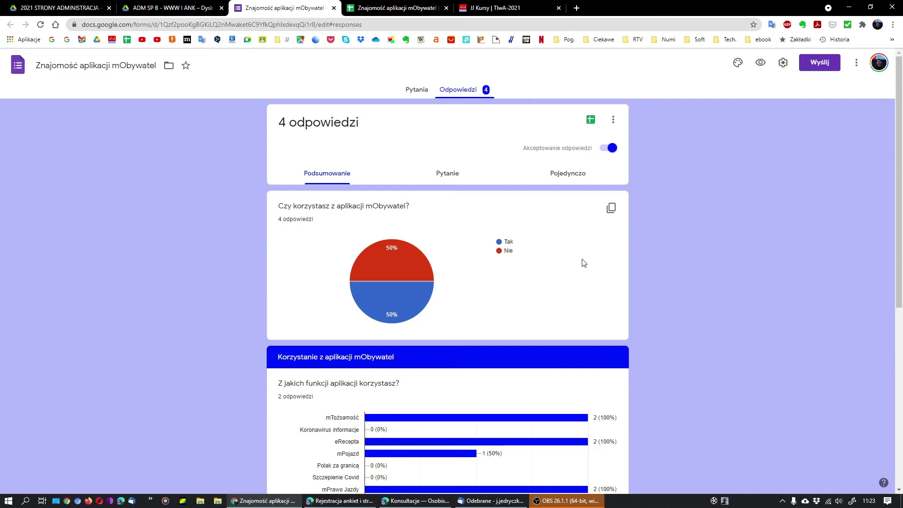
# Step: Delete all responses collected in the Znajomość aplikacji mObywatel form
pyautogui.click(614, 123)
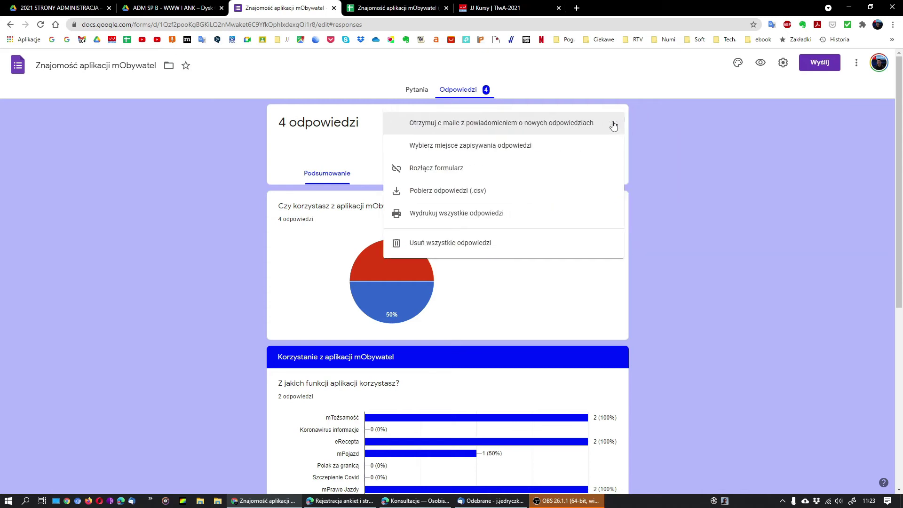
pyautogui.click(453, 246)
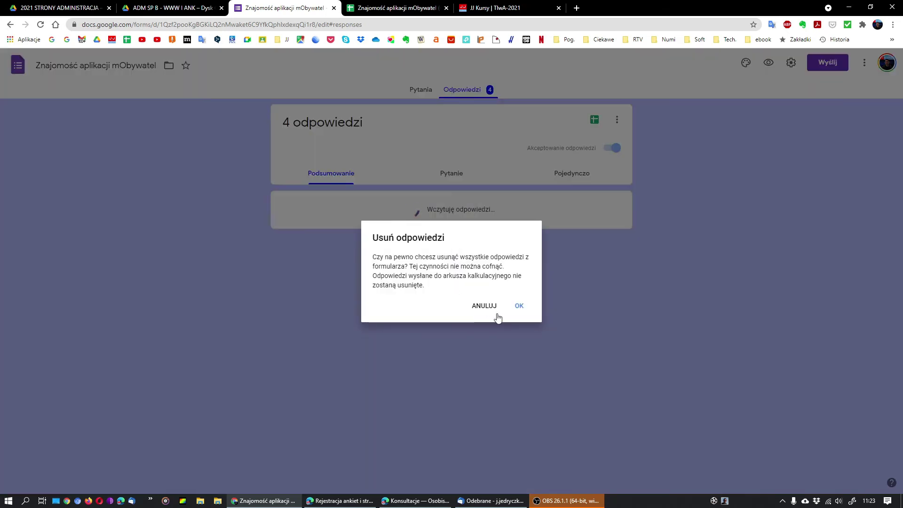
pyautogui.click(523, 310)
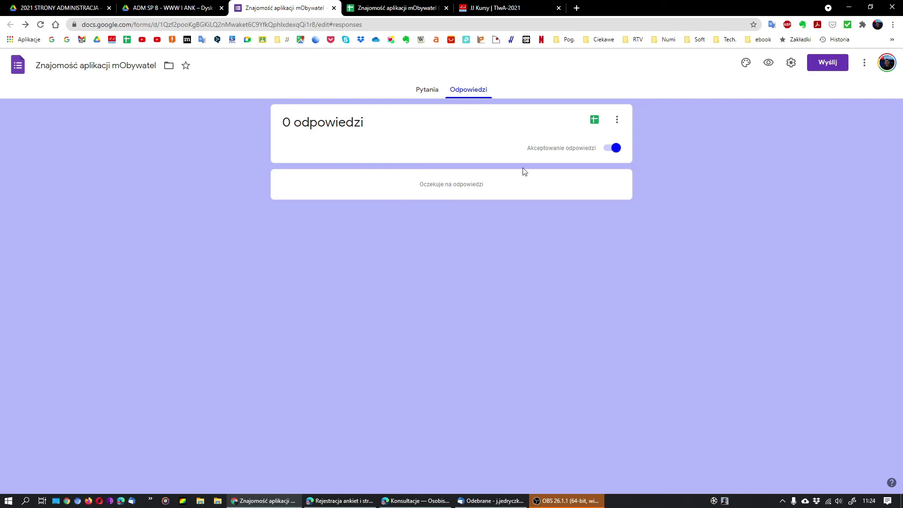
# Step: Open the linked response spreadsheet and hide rows 2–7 containing the earlier responses
pyautogui.click(594, 120)
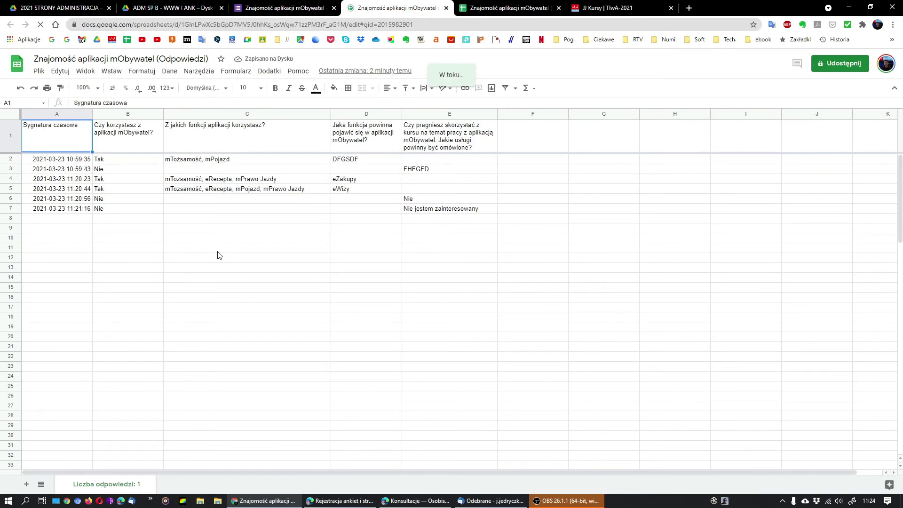
pyautogui.click(5, 159)
pyautogui.moveTo(6, 189); pyautogui.dragTo(12, 217)
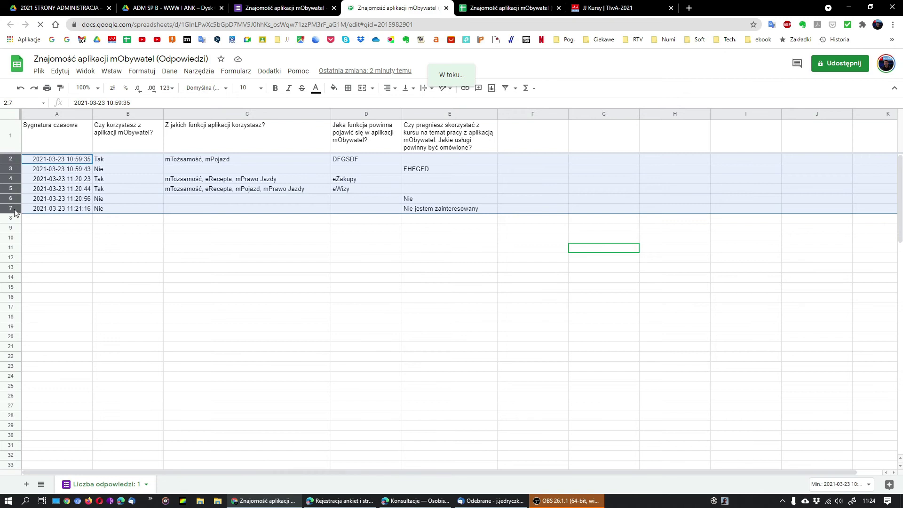
pyautogui.rightClick(15, 209)
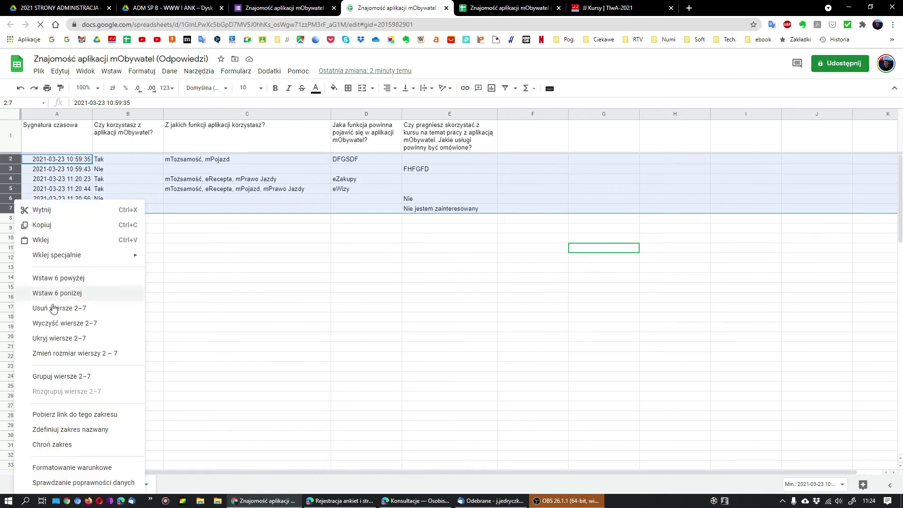
pyautogui.click(71, 339)
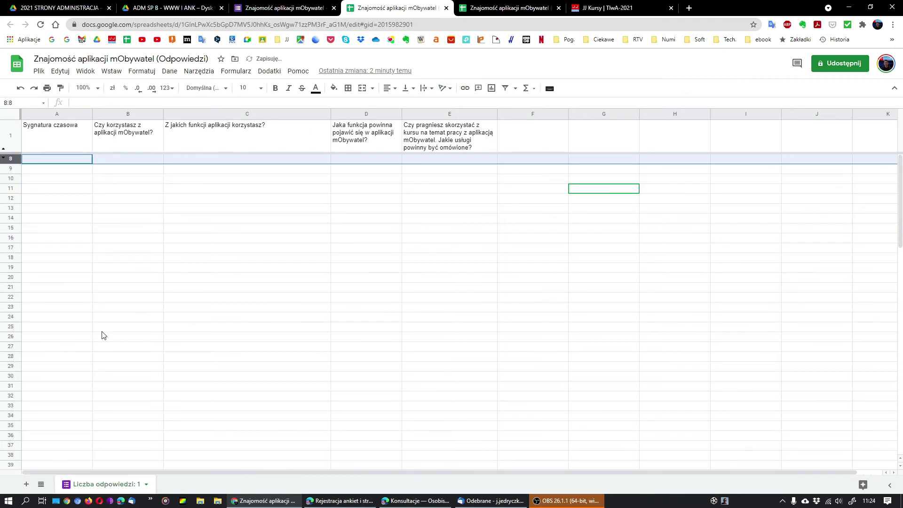
pyautogui.click(252, 329)
# Step: Preview the mObywatel form, answer Tak to the question about using the application, and continue to the next section
pyautogui.hotkey('ctrl', 'pageup')
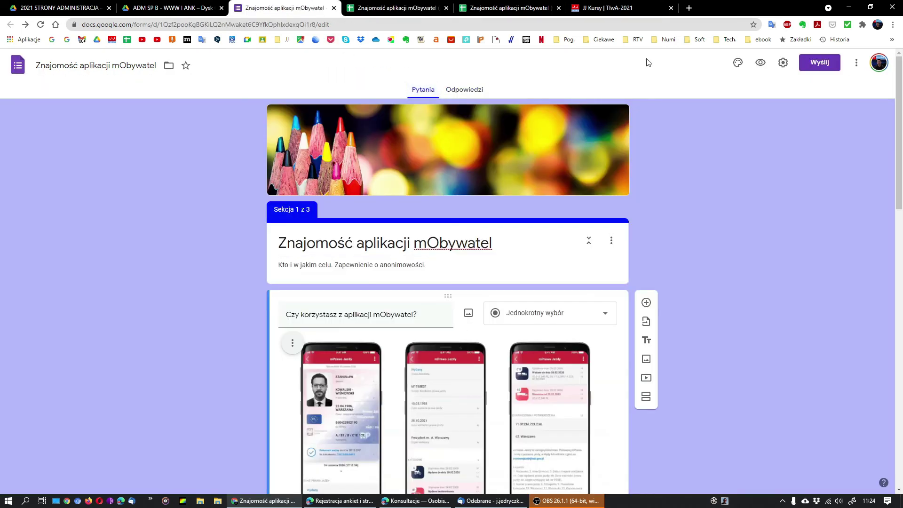
pyautogui.click(760, 63)
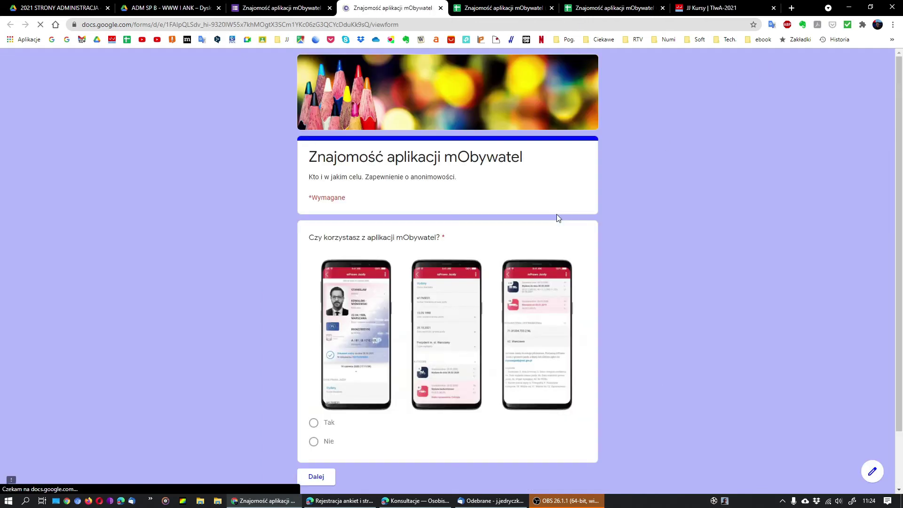
pyautogui.click(313, 423)
pyautogui.scroll(-2, 347, 397)
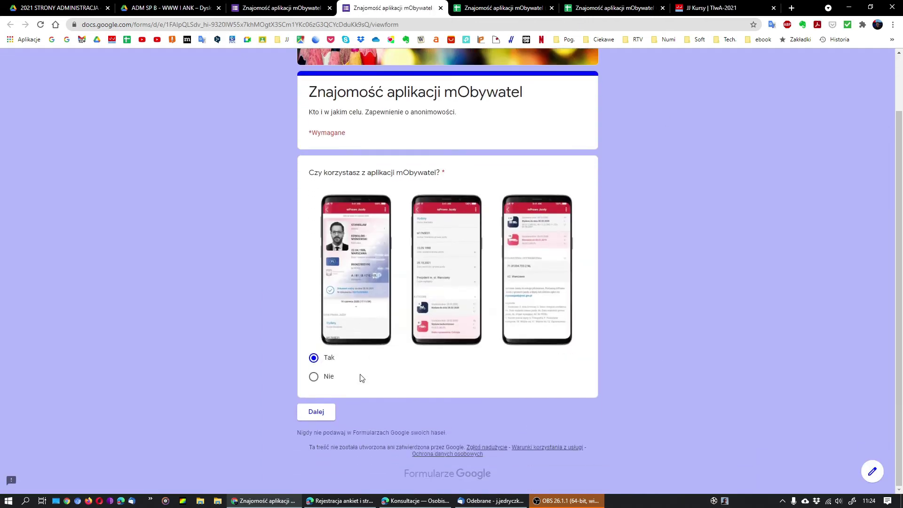
pyautogui.click(312, 412)
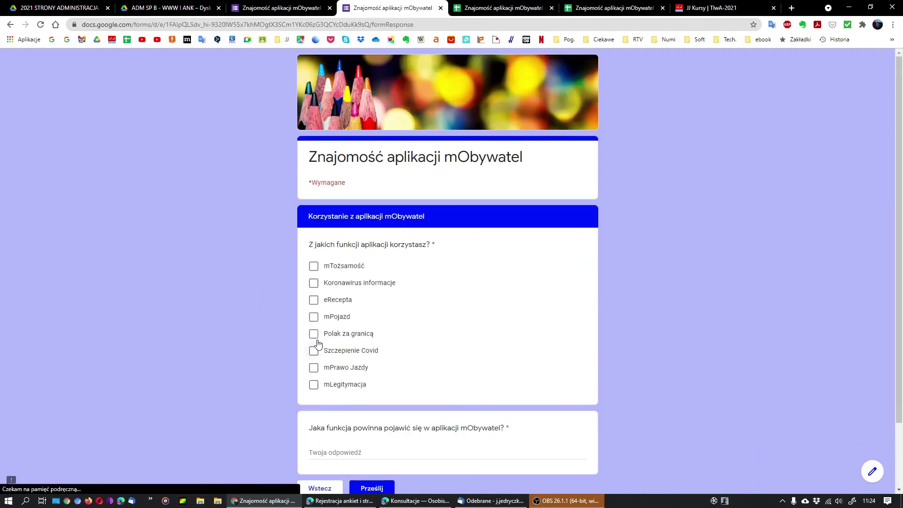
# Step: Select eRecepta, enter "nic więcej nie jest potrzebne" as the desired function, and submit the response
pyautogui.click(314, 300)
pyautogui.scroll(-2, 379, 339)
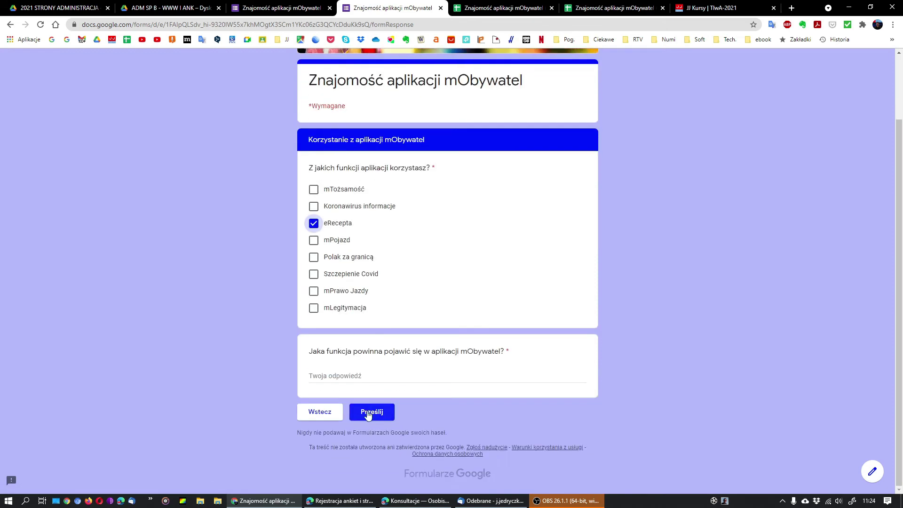
pyautogui.click(373, 375)
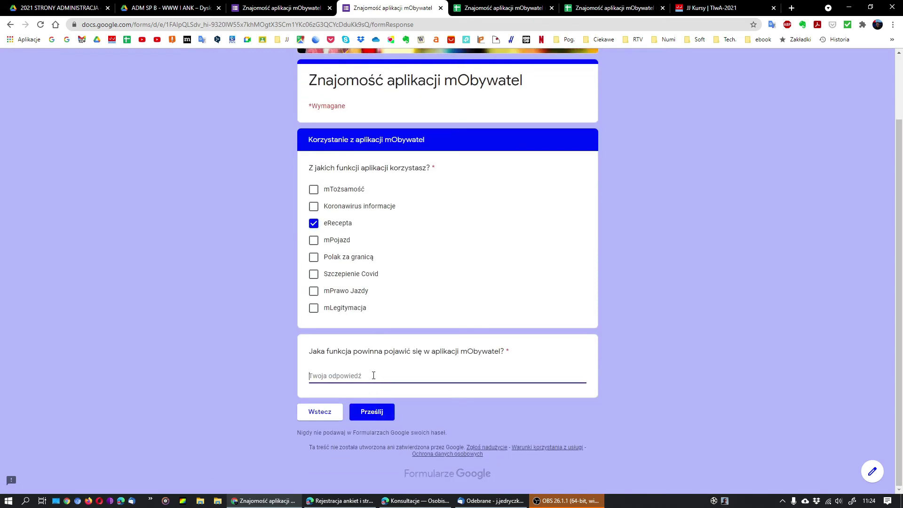
pyautogui.hotkey('ctrl', 'v')
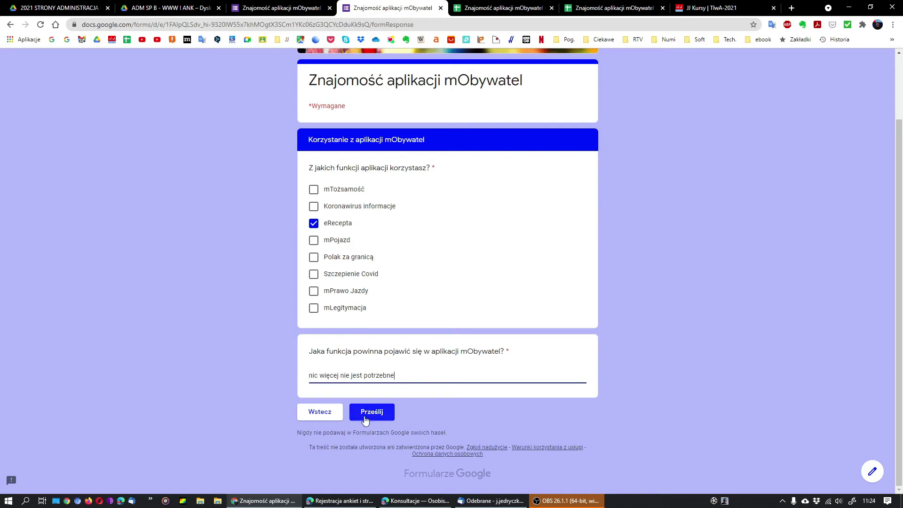
pyautogui.click(370, 412)
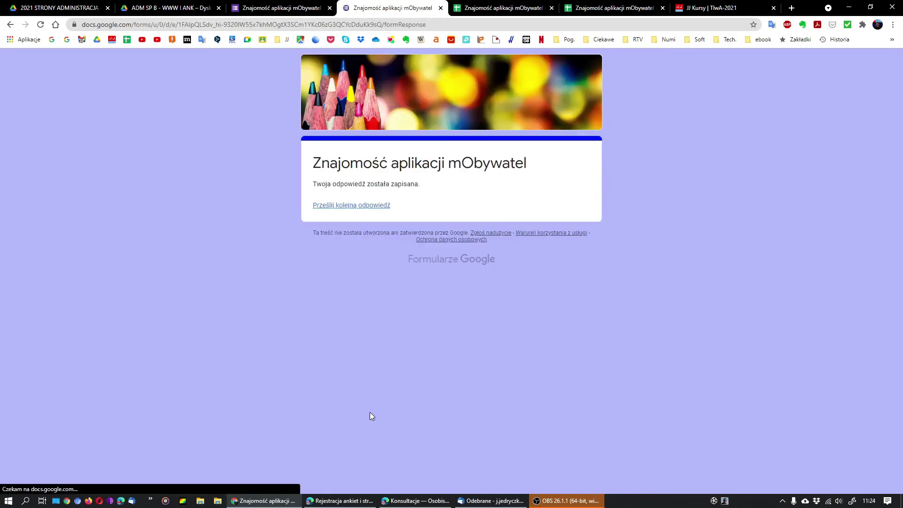
pyautogui.click(485, 12)
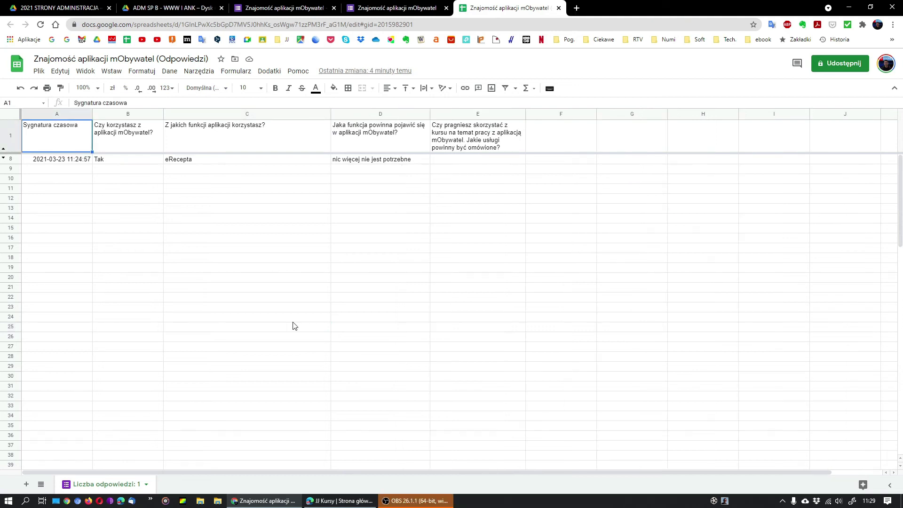
# Step: Make a copy of the Znajomość aplikacji mObywatel form in its Google Drive folder
pyautogui.click(154, 11)
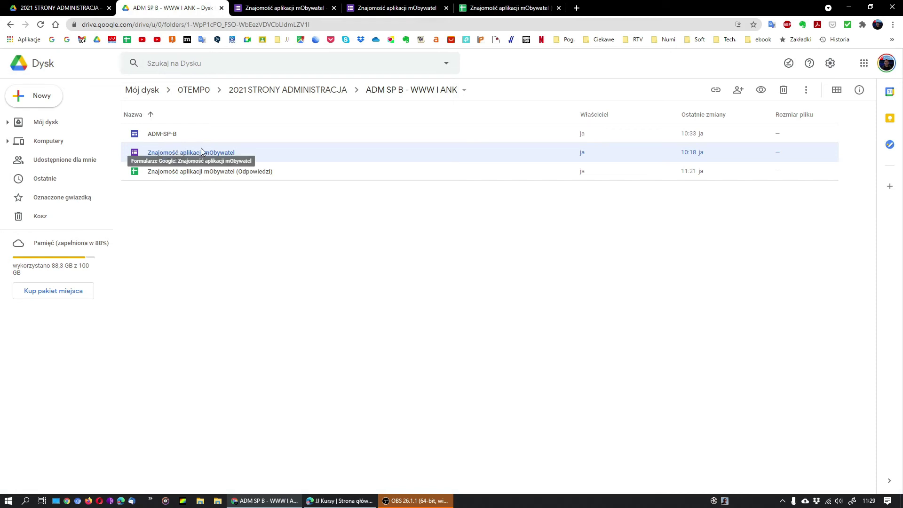
pyautogui.rightClick(181, 152)
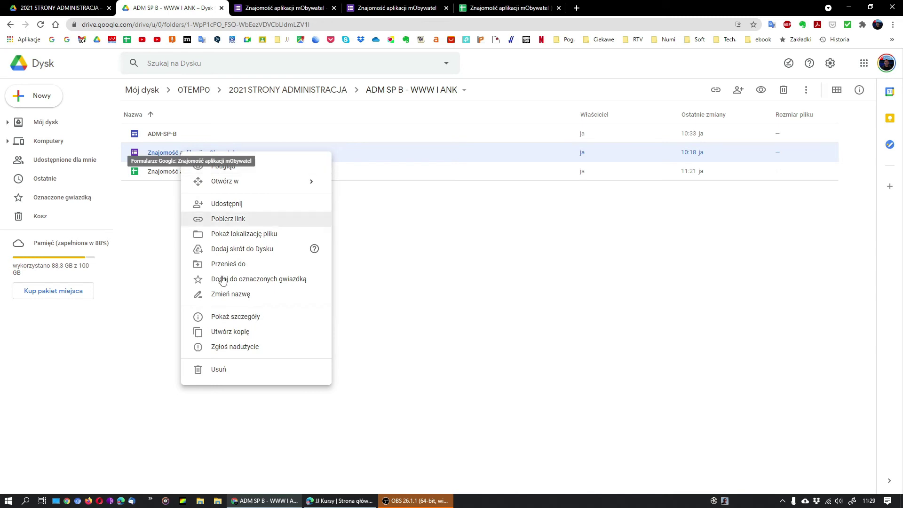
pyautogui.click(235, 332)
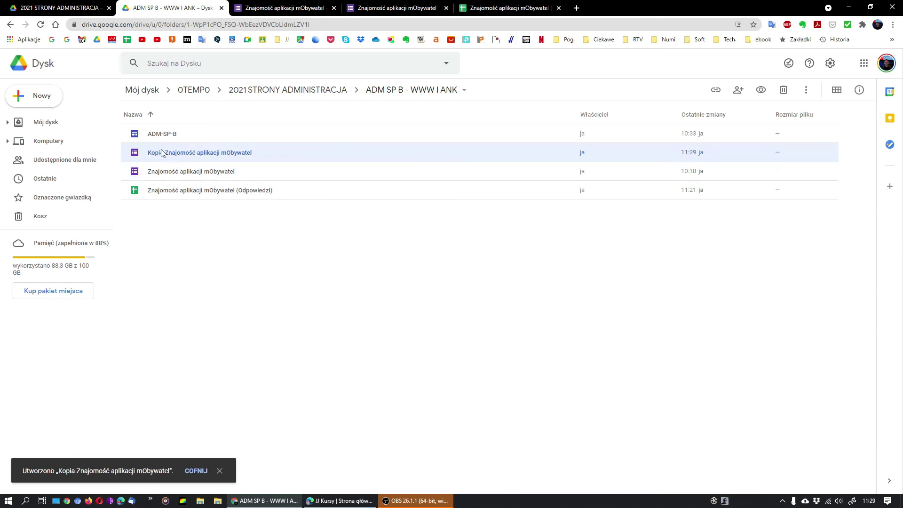
pyautogui.press('Escape')
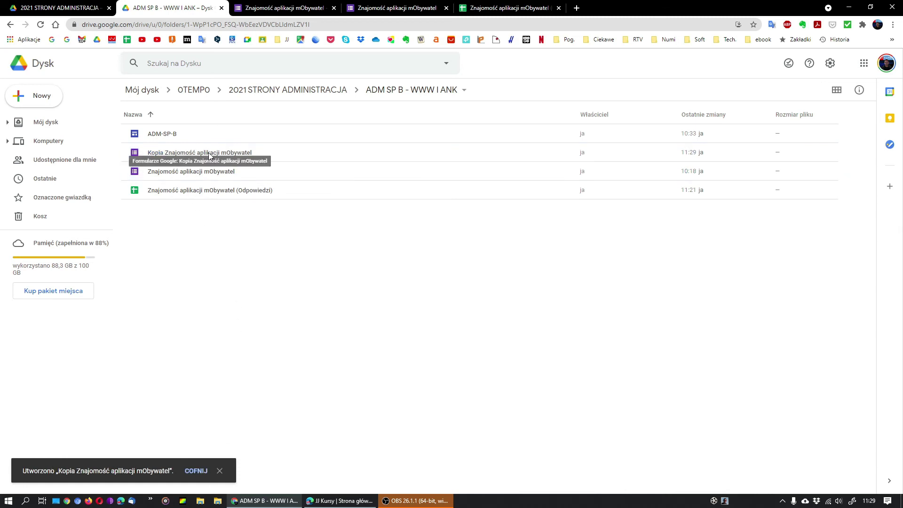
# Step: Rename the copied form by removing the "Kopia" prefix and appending "v2" to its name
pyautogui.rightClick(208, 154)
pyautogui.click(269, 304)
pyautogui.click(495, 269)
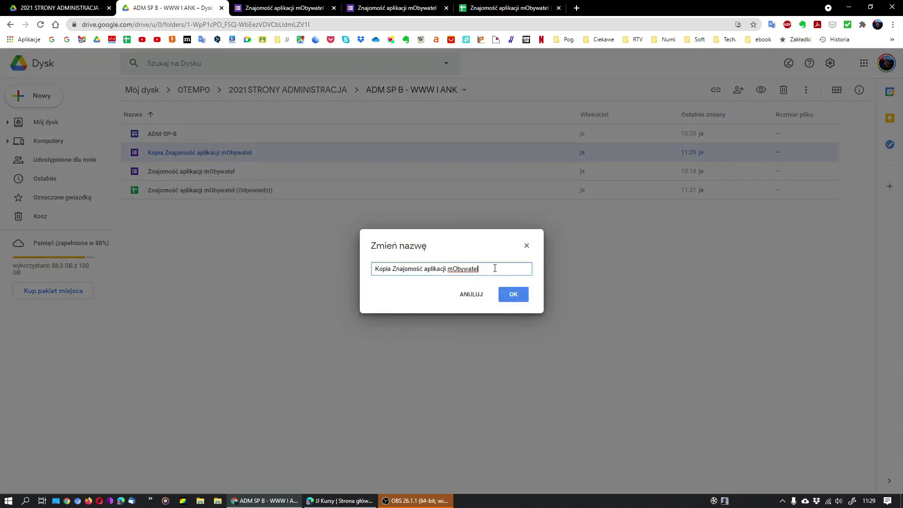
pyautogui.write('v2')
pyautogui.press('Home')
pyautogui.press('Delete')
pyautogui.press('Delete')
pyautogui.press('Delete')
pyautogui.press('Delete')
pyautogui.press('Delete')
pyautogui.press('Delete')
pyautogui.click(513, 294)
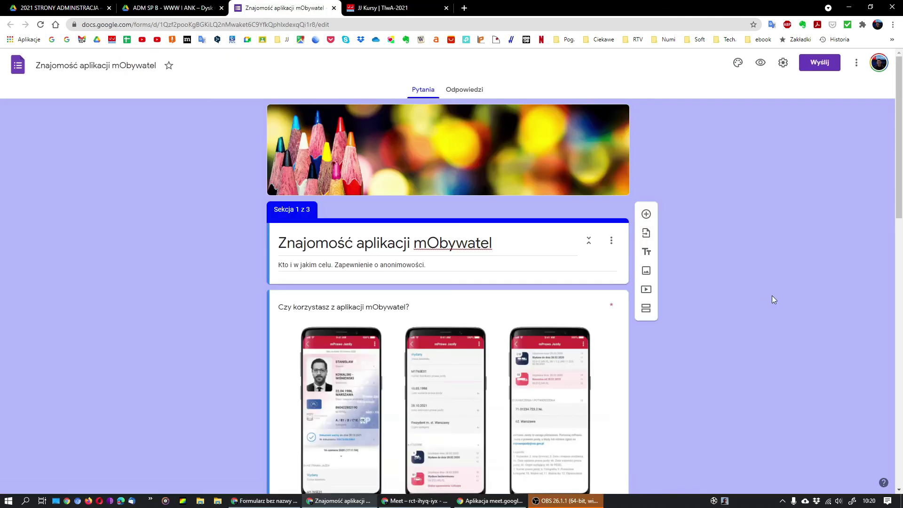
# Step: Look through the mObywatel form's sections, open its preview, and select the preview's full web address
pyautogui.scroll(-3, 771, 295)
pyautogui.scroll(-15, 772, 295)
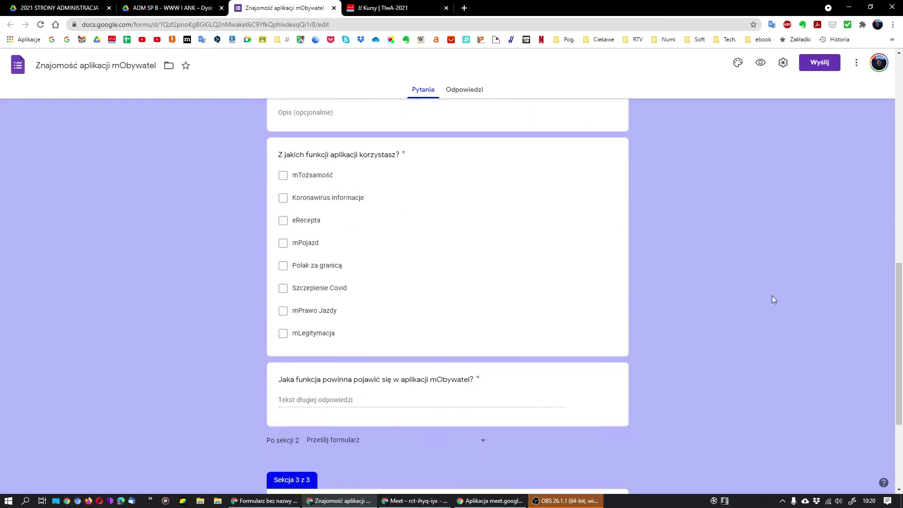
pyautogui.scroll(18, 772, 295)
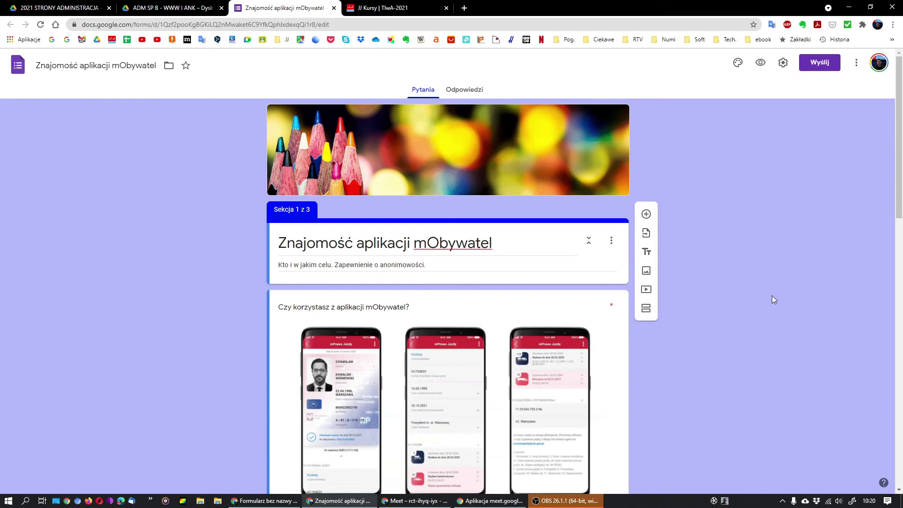
pyautogui.click(761, 63)
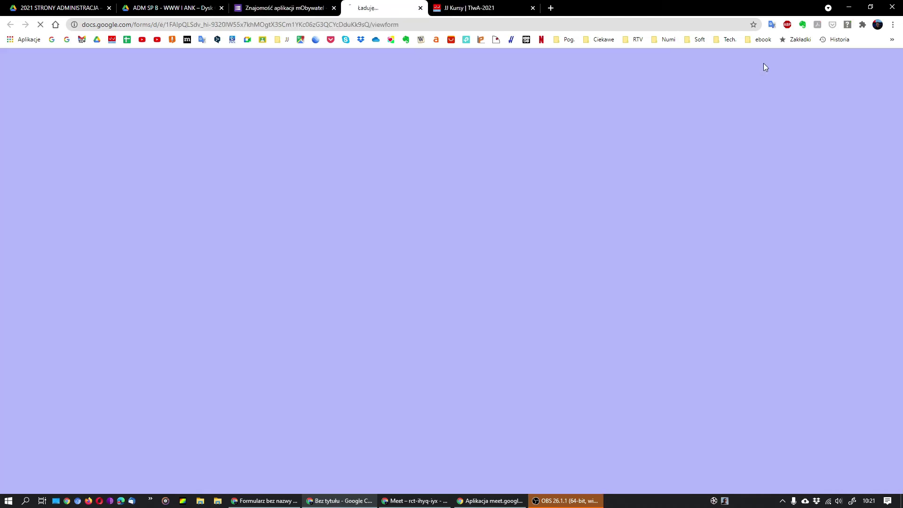
pyautogui.click(350, 25)
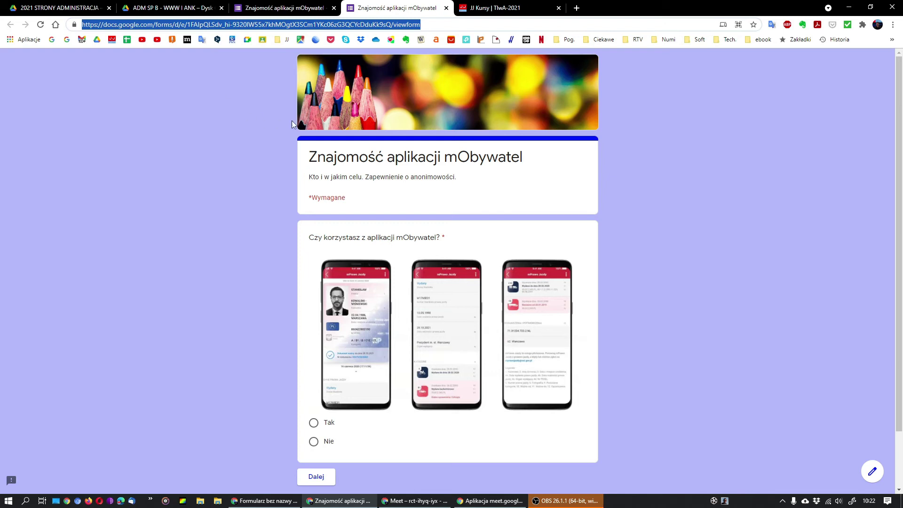
# Step: Create a new Google Sites website in the ADM SP B - WWW I ANK folder on Google Drive
pyautogui.click(184, 10)
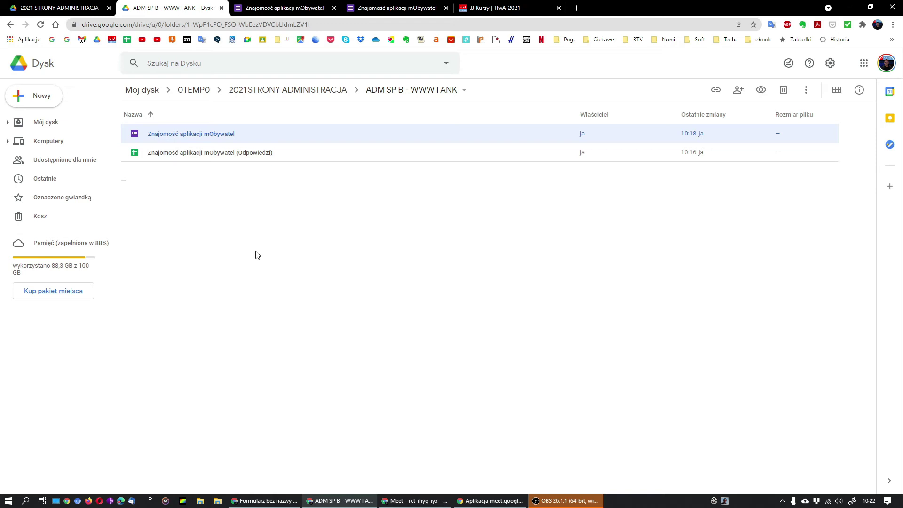
pyautogui.click(135, 220)
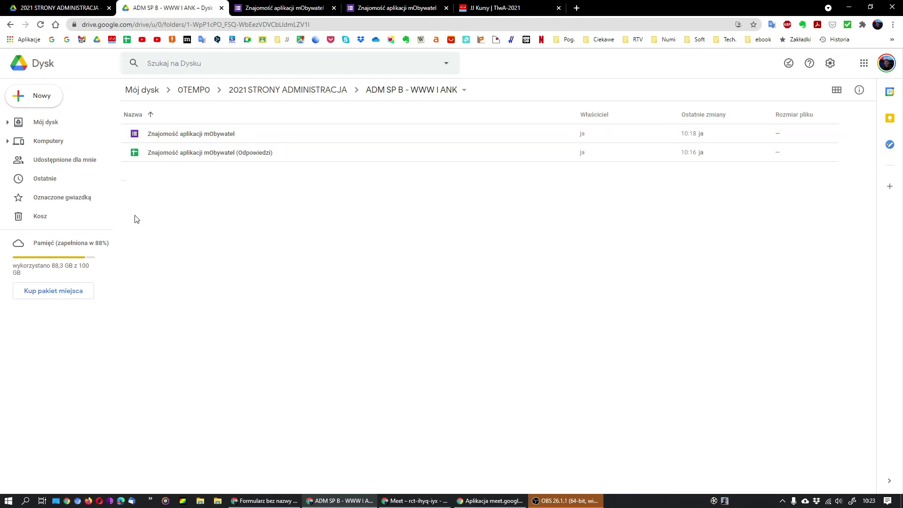
pyautogui.rightClick(135, 219)
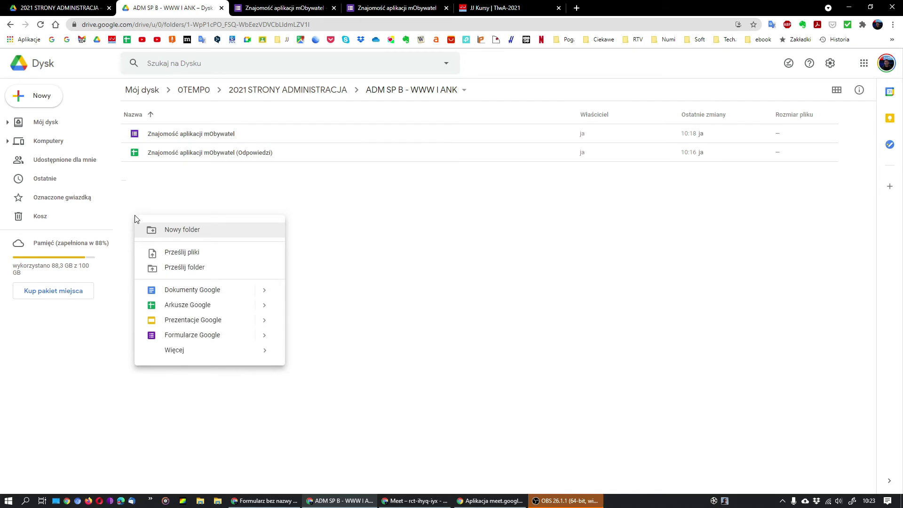
pyautogui.moveTo(249, 359)
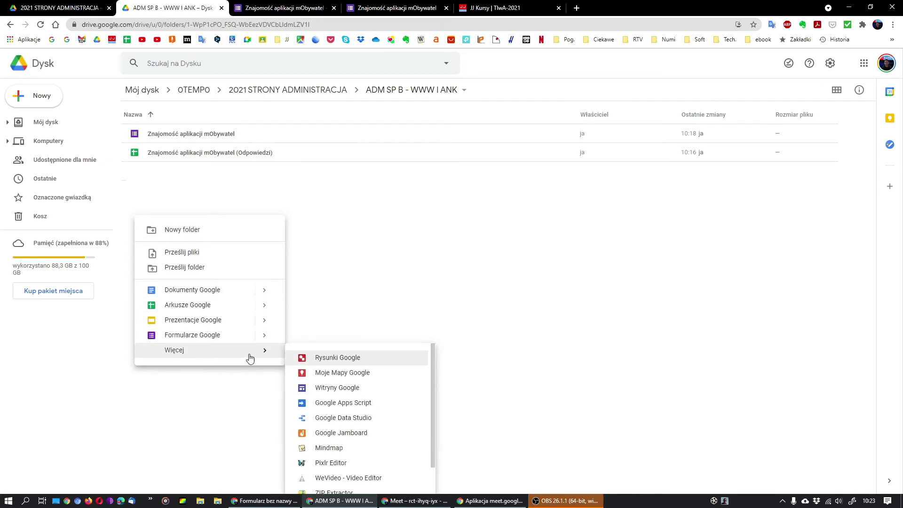
pyautogui.click(337, 389)
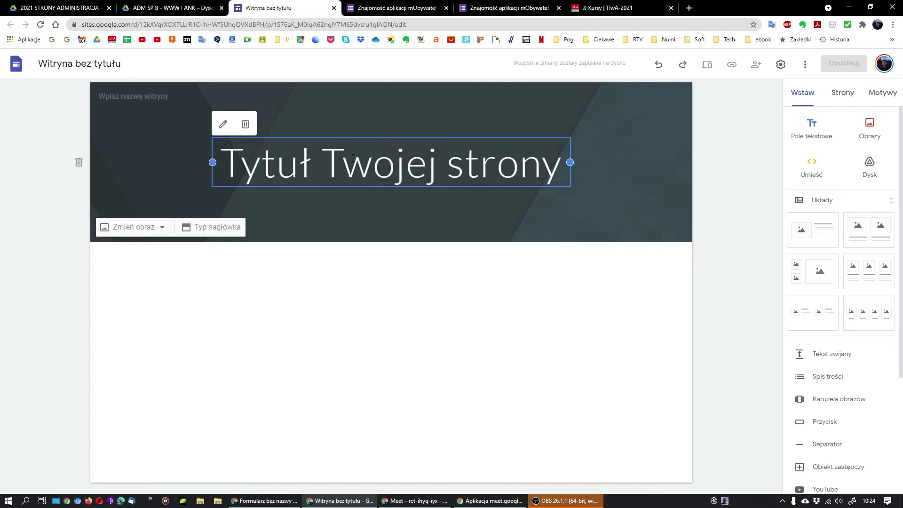
# Step: Replace the placeholder page title in the header with "mObywatel - kurs"
pyautogui.click(435, 159)
pyautogui.tripleClick(494, 163)
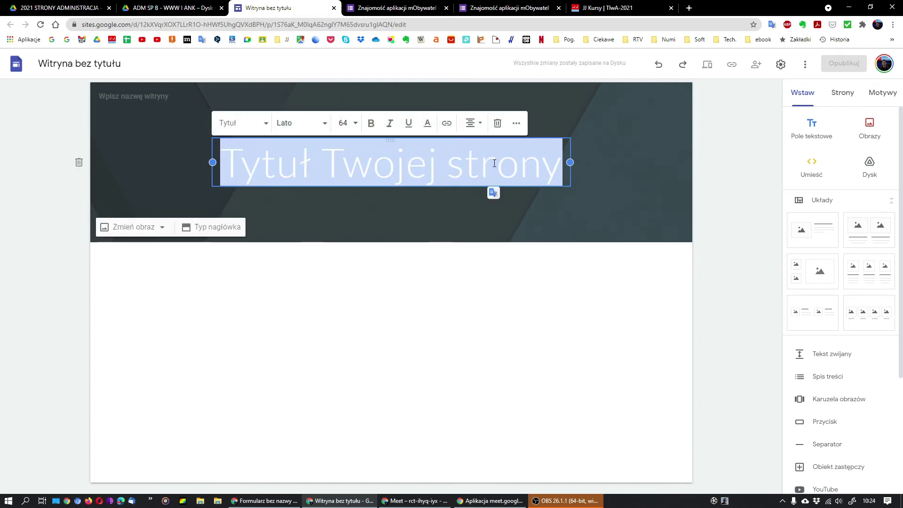
pyautogui.write('m')
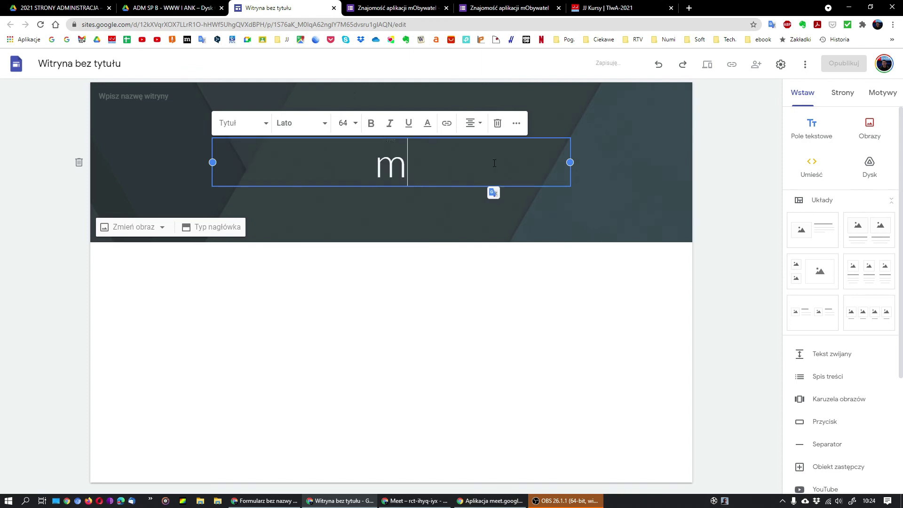
pyautogui.write('Obywat')
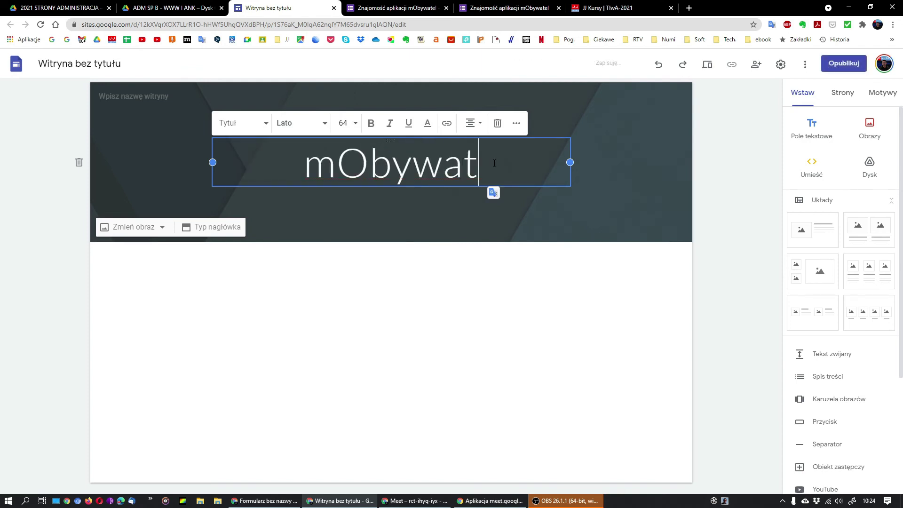
pyautogui.write('el - kurs')
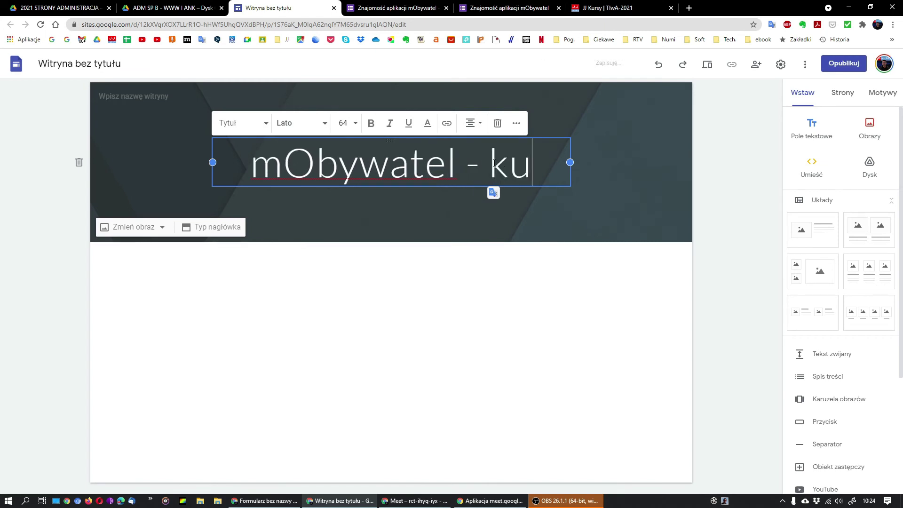
pyautogui.click(493, 287)
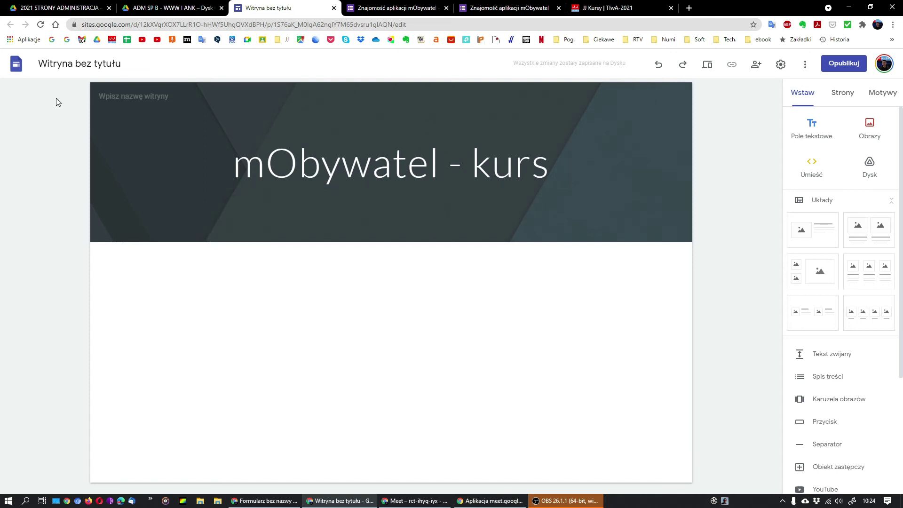
# Step: Rename the untitled site document as "ADM-SP-B"
pyautogui.click(60, 64)
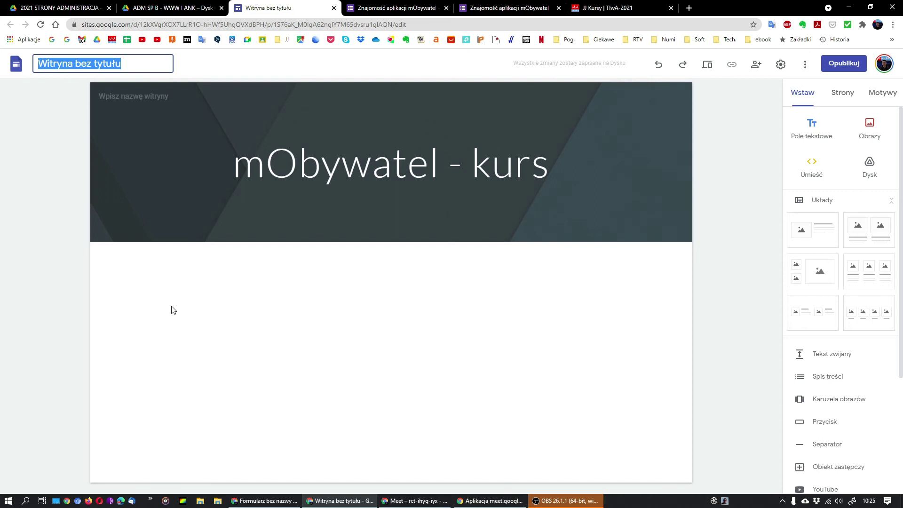
pyautogui.write('A')
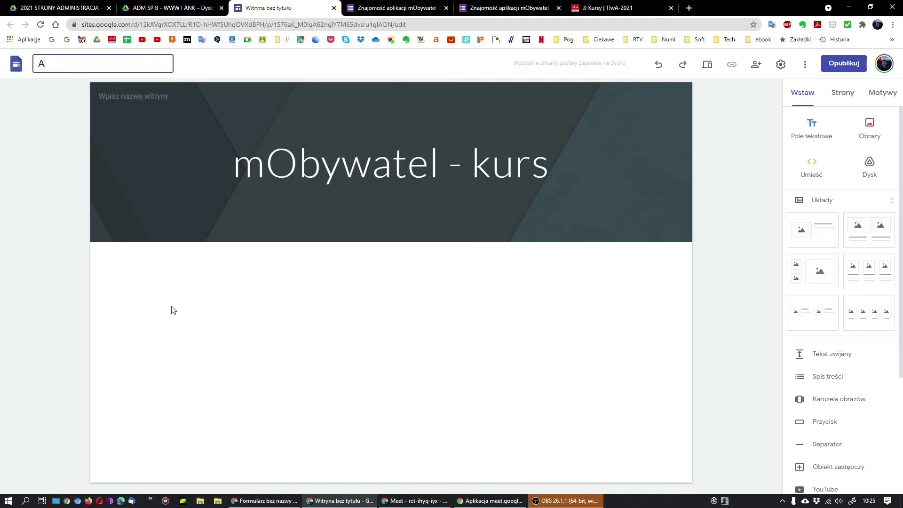
pyautogui.write('DM-SP-B')
pyautogui.press('Return')
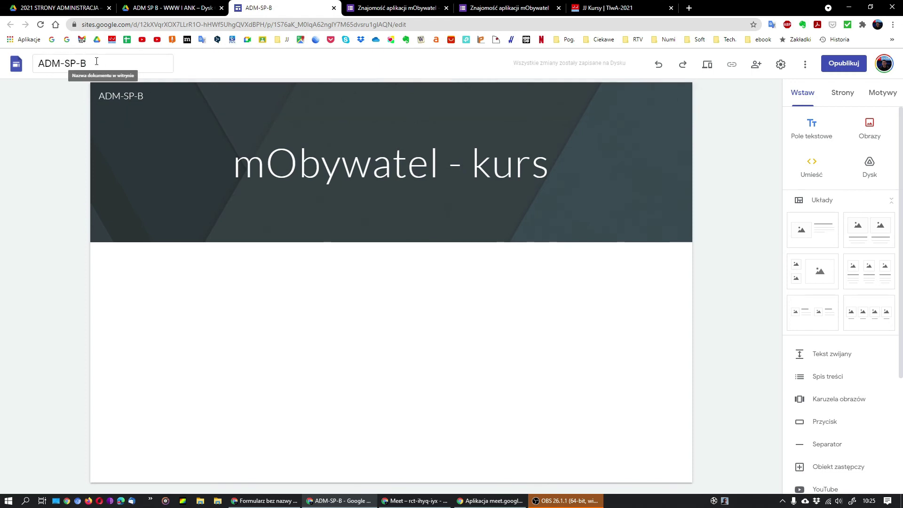
# Step: Replace the site name shown in the page header with "Kursy online"
pyautogui.click(145, 96)
pyautogui.press('BackSpace')
pyautogui.press('BackSpace')
pyautogui.press('BackSpace')
pyautogui.moveTo(130, 96); pyautogui.dragTo(98, 96)
pyautogui.press('BackSpace')
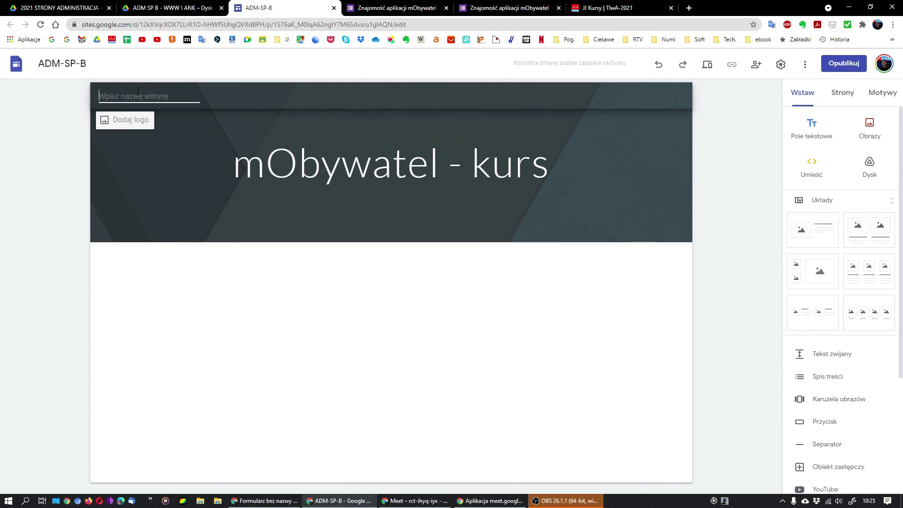
pyautogui.write('Kursy online')
pyautogui.click(210, 331)
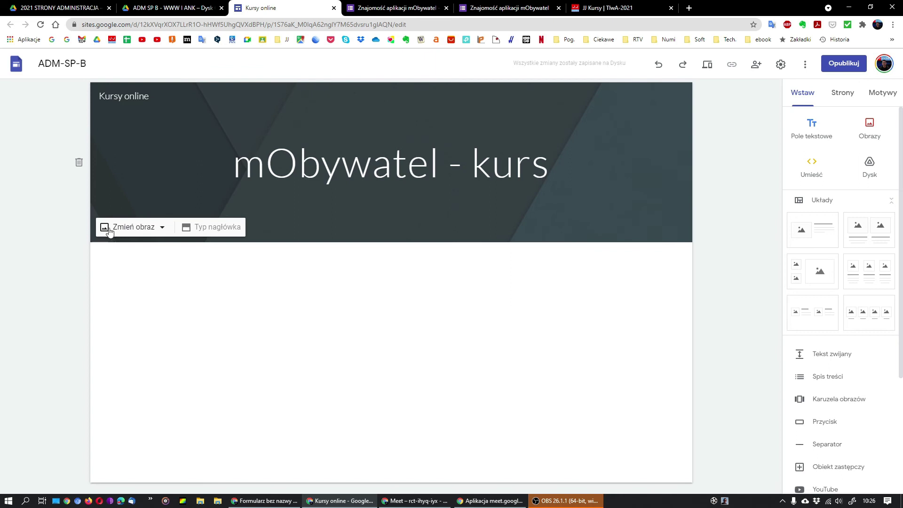
# Step: Change the header image to the gallery picture of dark blue blurred city lights
pyautogui.click(129, 229)
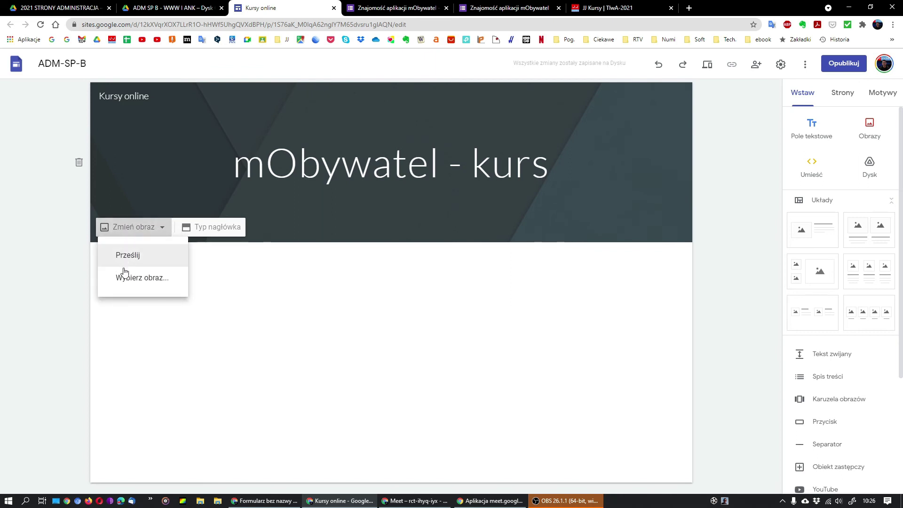
pyautogui.click(147, 279)
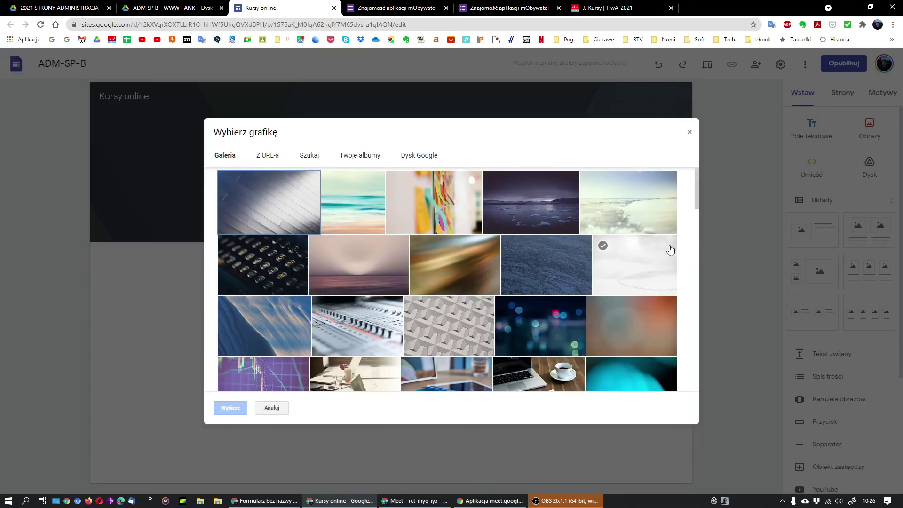
pyautogui.scroll(-10, 668, 252)
pyautogui.scroll(-3, 669, 252)
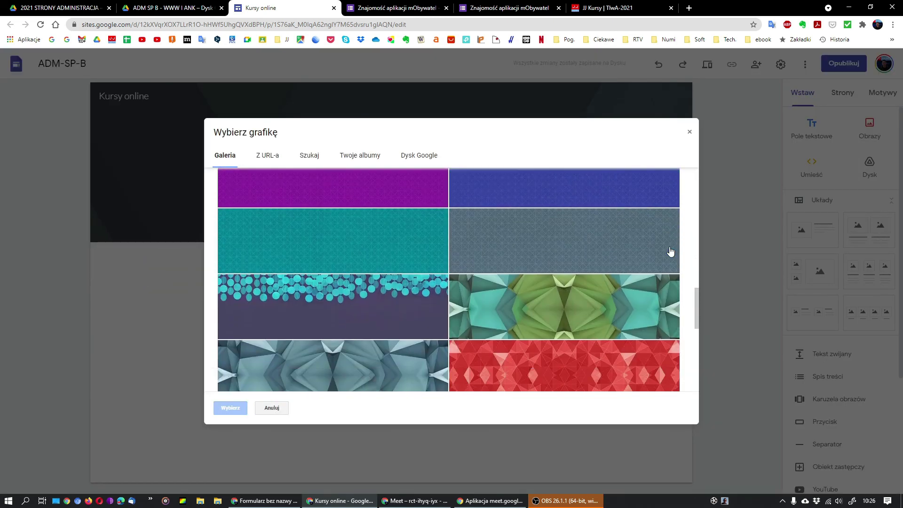
pyautogui.scroll(15, 669, 252)
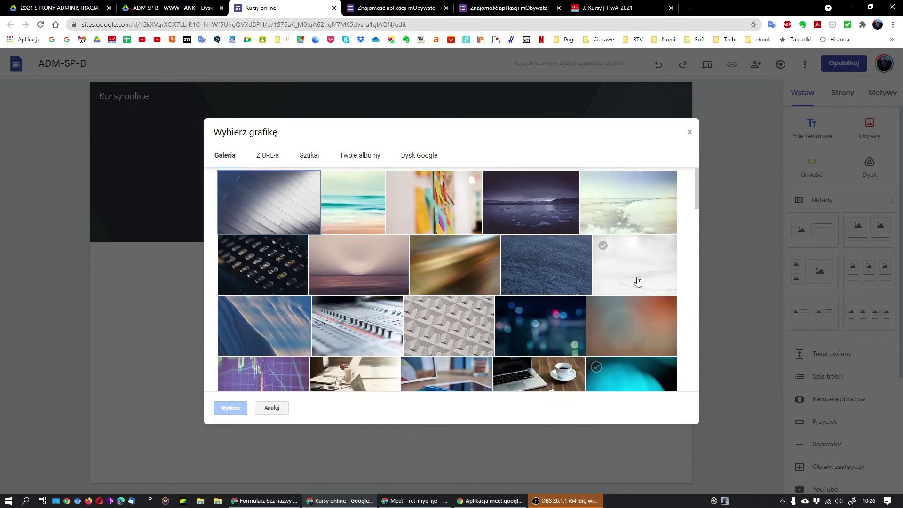
pyautogui.click(541, 329)
pyautogui.click(230, 408)
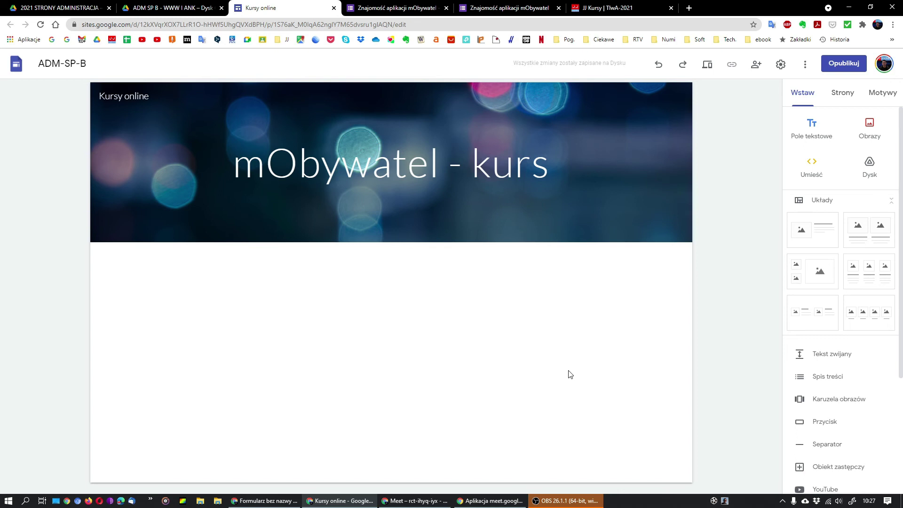
# Step: Rename the site's home page from its properties as "Start"
pyautogui.click(842, 95)
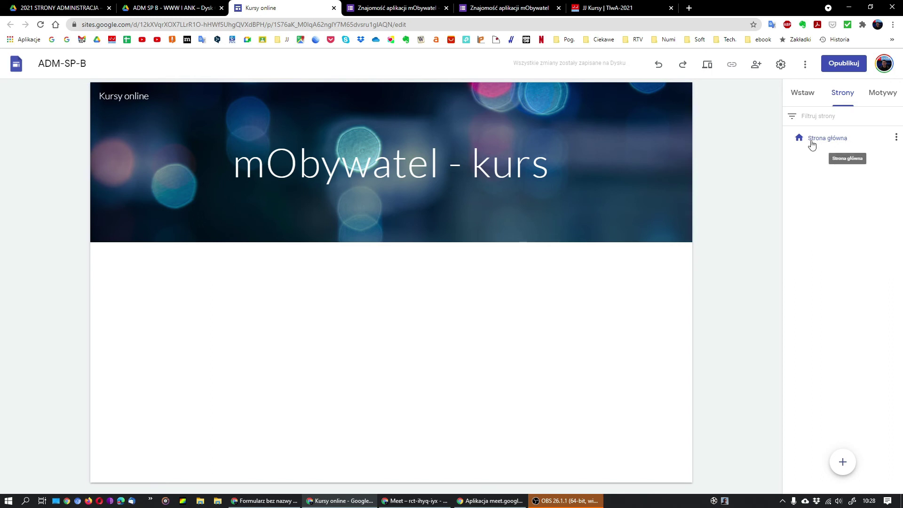
pyautogui.click(897, 137)
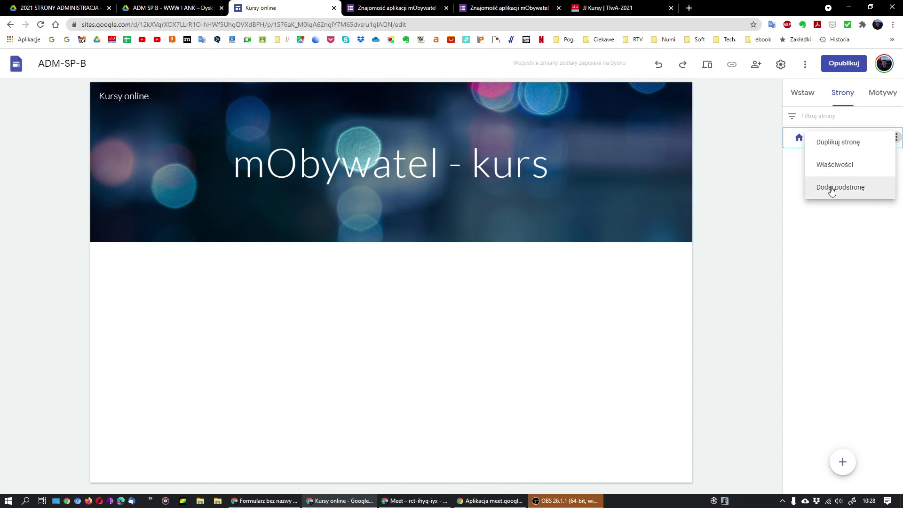
pyautogui.click(850, 166)
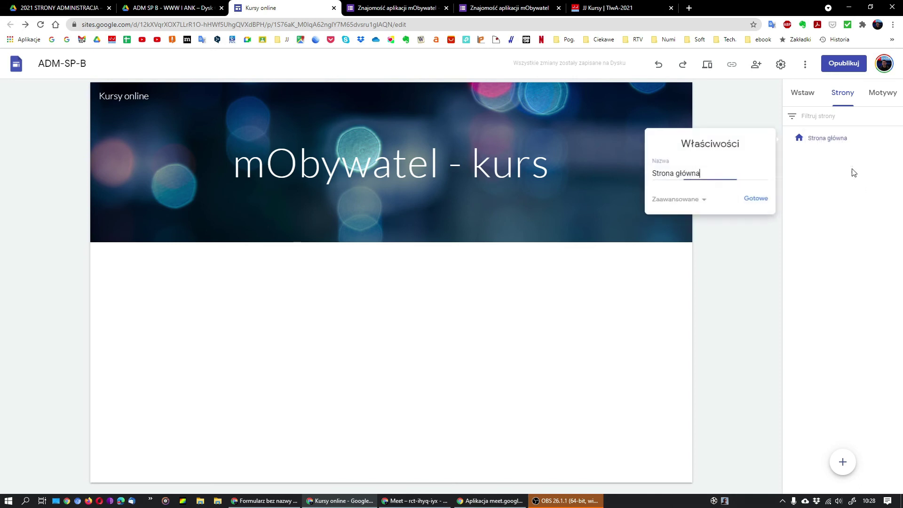
pyautogui.press('BackSpace')
pyautogui.press('BackSpace')
pyautogui.press('BackSpace')
pyautogui.press('BackSpace')
pyautogui.press('BackSpace')
pyautogui.press('BackSpace')
pyautogui.press('BackSpace')
pyautogui.press('BackSpace')
pyautogui.press('BackSpace')
pyautogui.press('BackSpace')
pyautogui.press('BackSpace')
pyautogui.press('BackSpace')
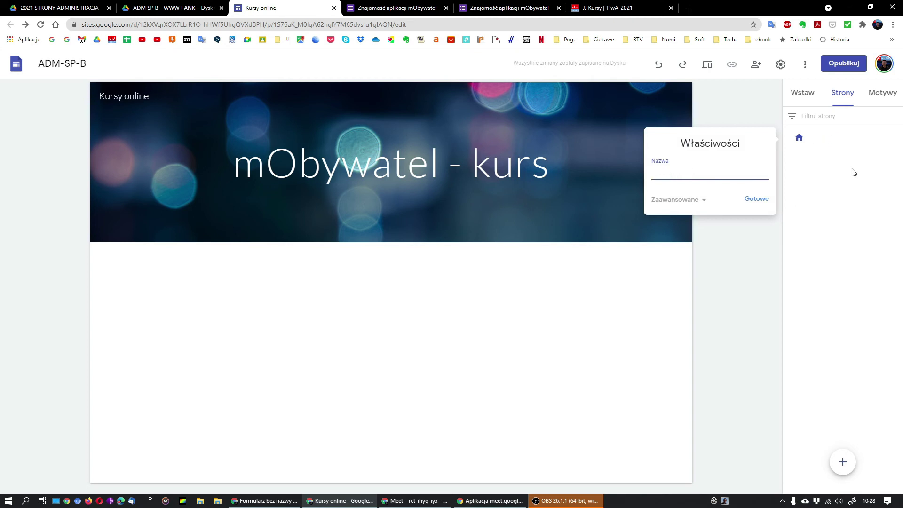
pyautogui.write('Kursy')
pyautogui.press('BackSpace')
pyautogui.press('BackSpace')
pyautogui.press('BackSpace')
pyautogui.press('BackSpace')
pyautogui.press('BackSpace')
pyautogui.write('Start')
pyautogui.click(753, 202)
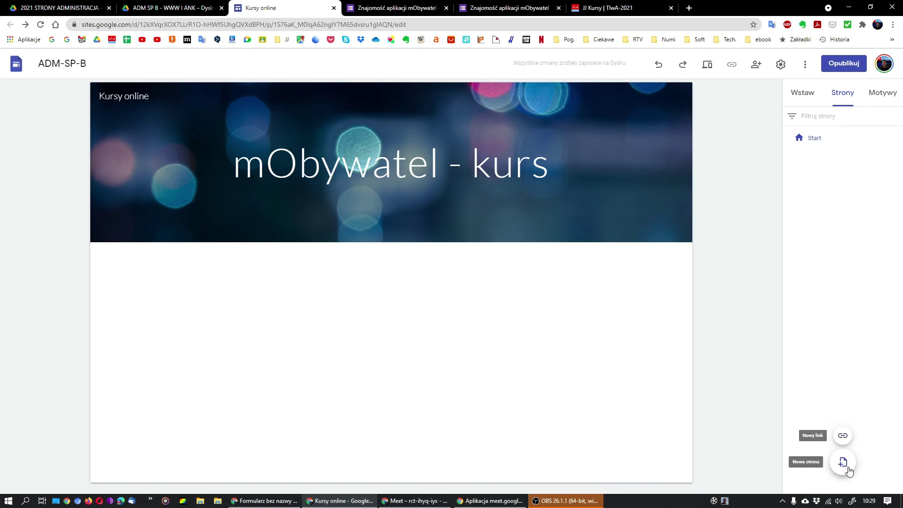
# Step: Add a new page named "Filmy" and try the site navigation between the Start and Filmy pages
pyautogui.click(843, 464)
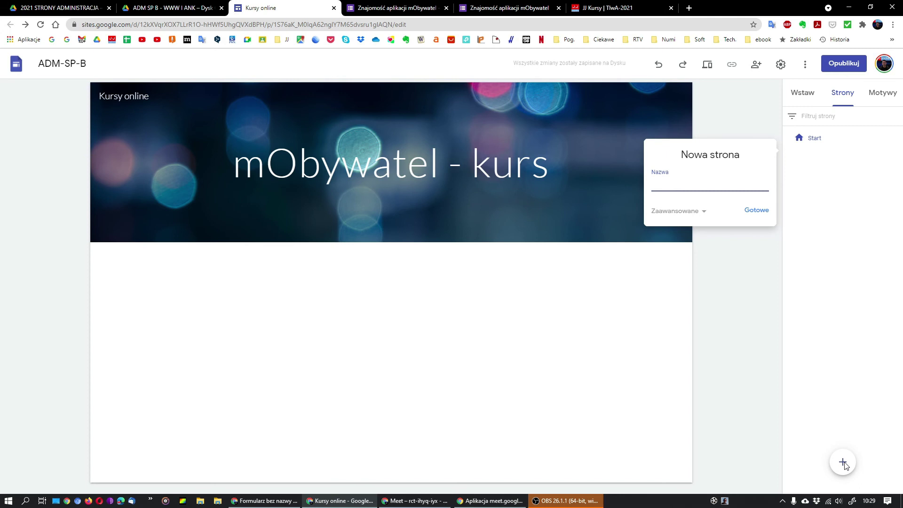
pyautogui.write('Filmy')
pyautogui.click(757, 211)
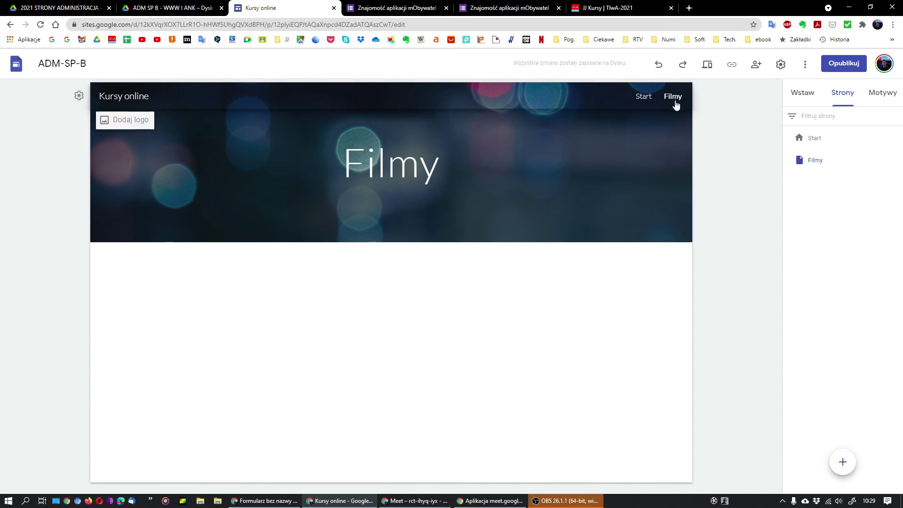
pyautogui.click(641, 99)
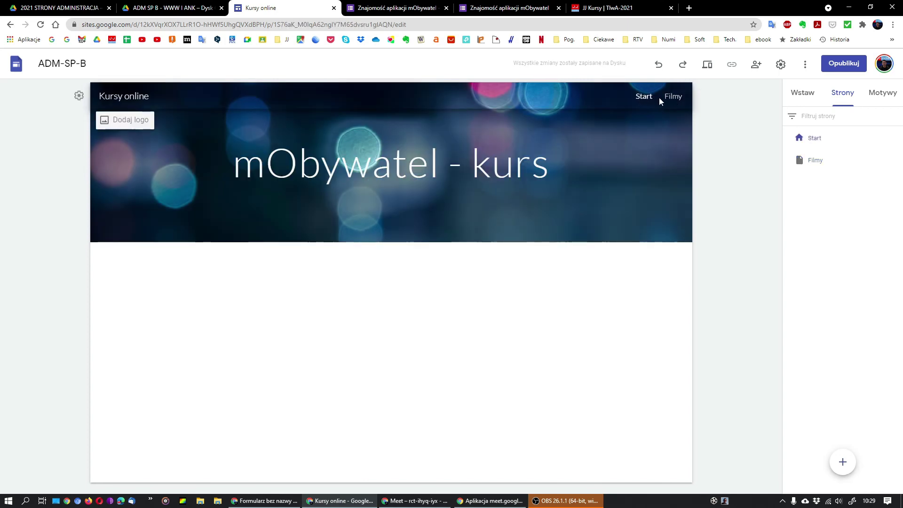
pyautogui.click(674, 100)
pyautogui.click(652, 100)
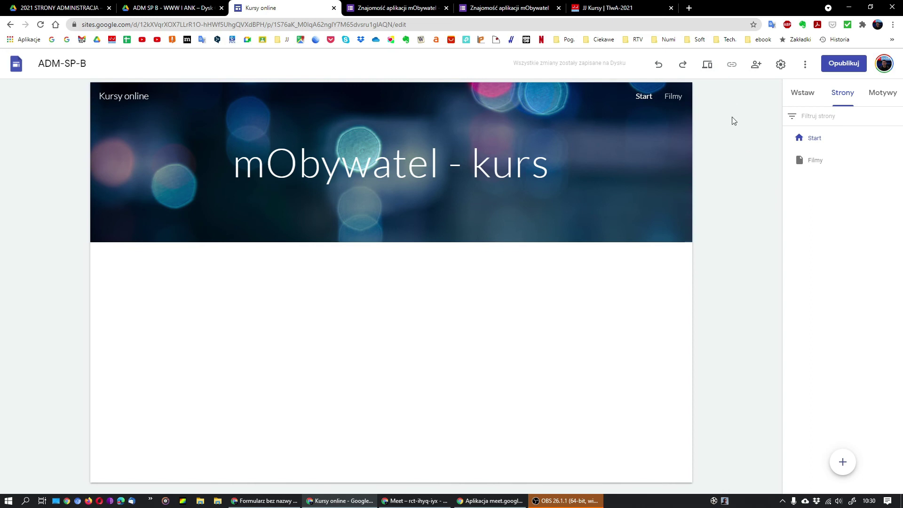
# Step: Preview the site in desktop, tablet and phone layouts, test its page navigation, and return to editing the Start page
pyautogui.click(708, 66)
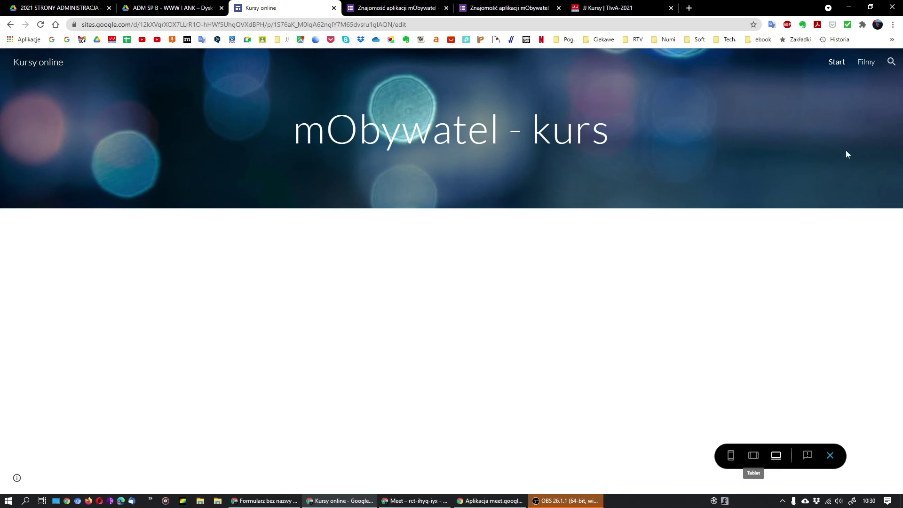
pyautogui.click(866, 62)
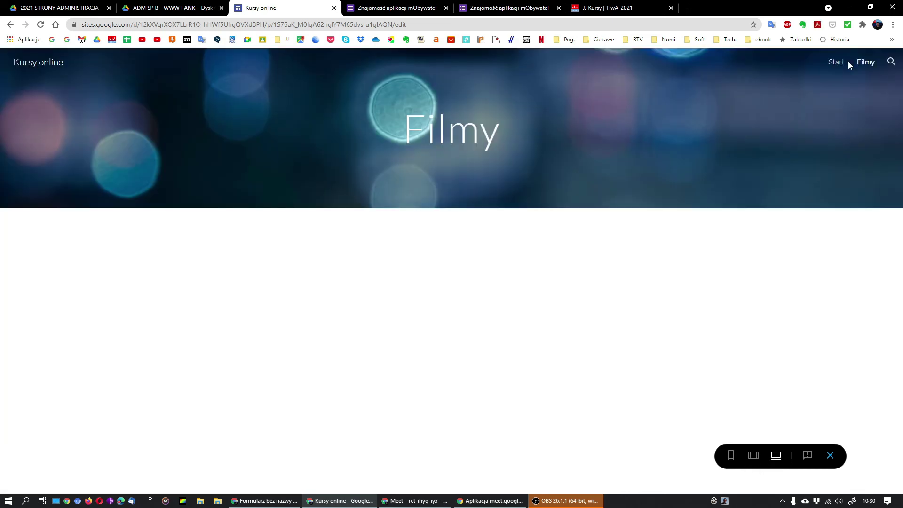
pyautogui.click(838, 67)
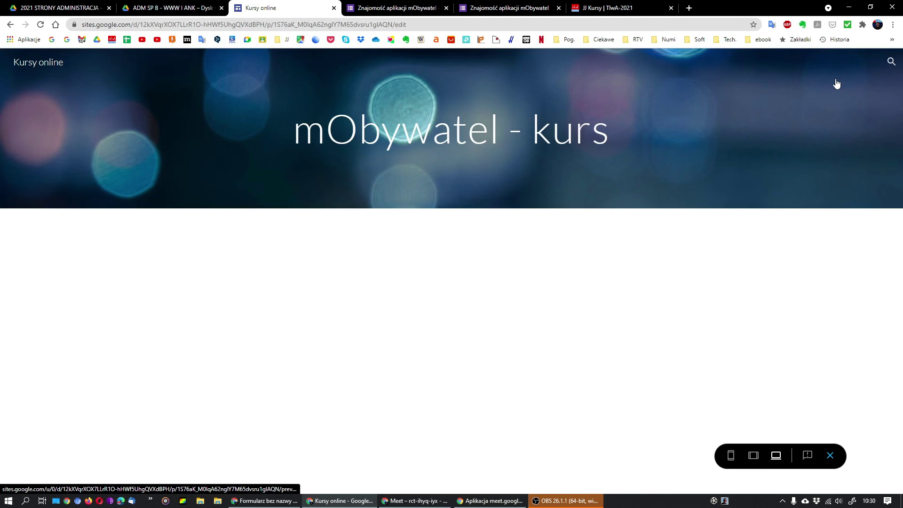
pyautogui.click(753, 455)
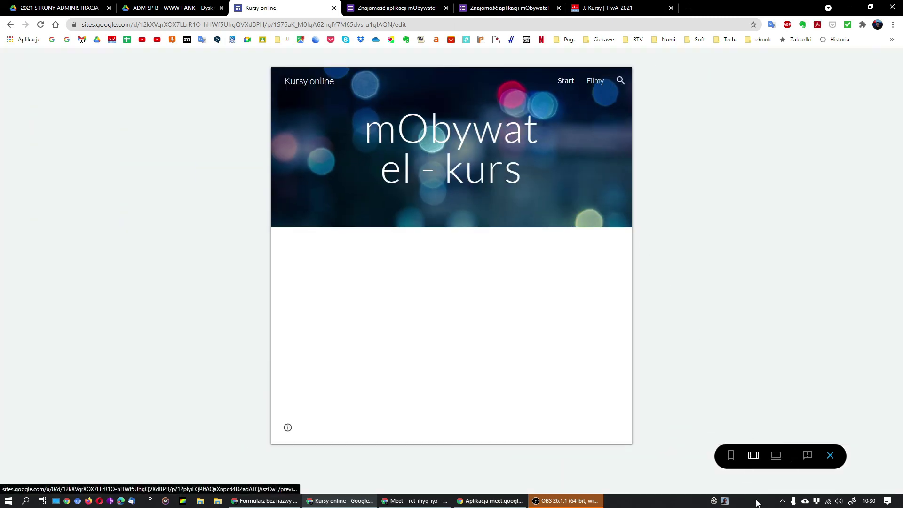
pyautogui.click(730, 455)
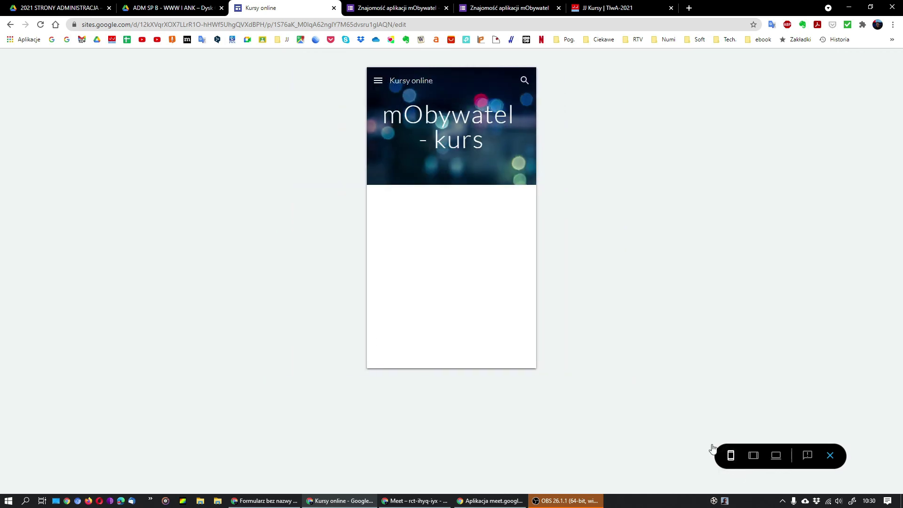
pyautogui.click(378, 81)
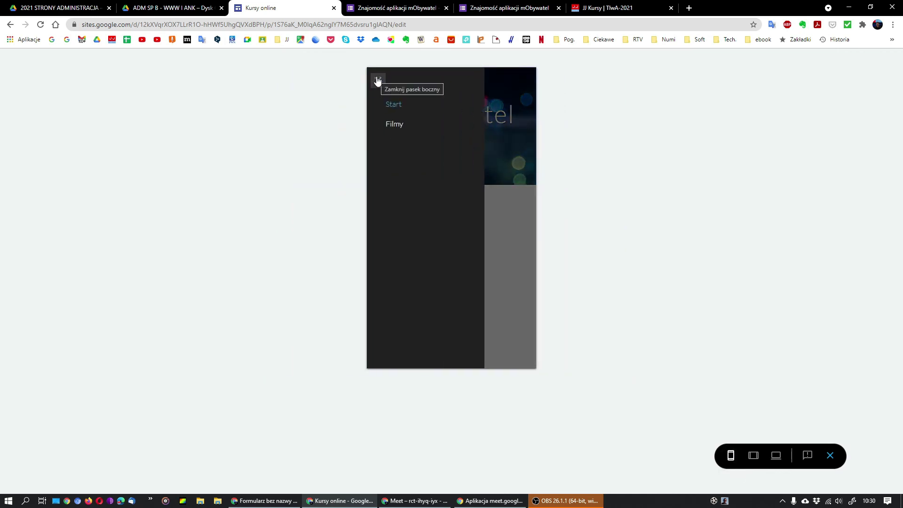
pyautogui.click(394, 123)
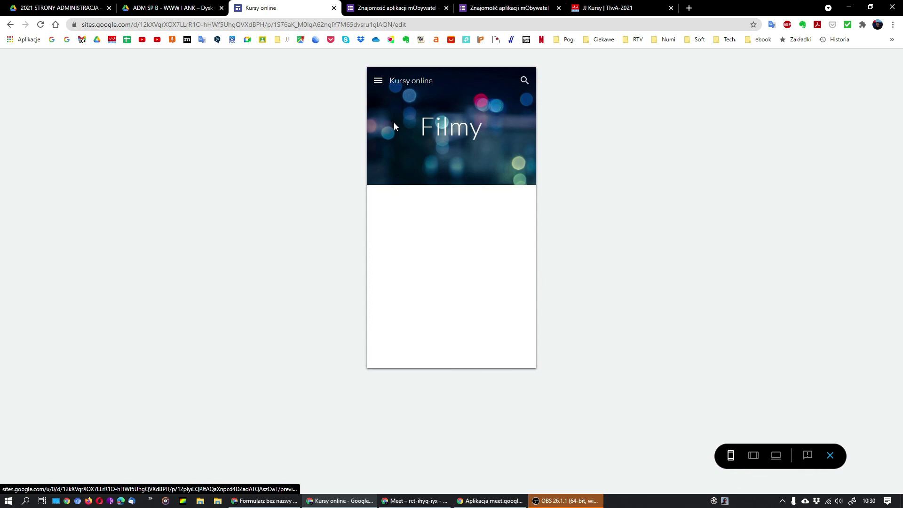
pyautogui.click(830, 455)
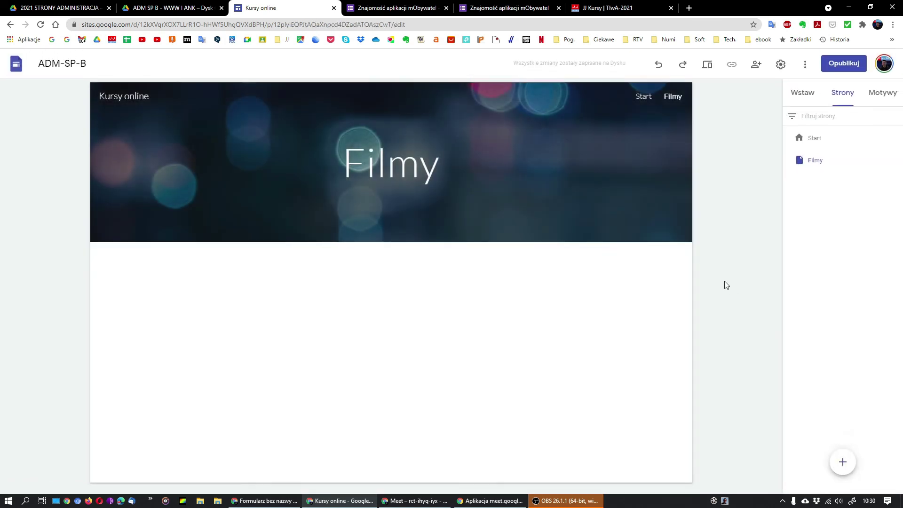
pyautogui.click(642, 99)
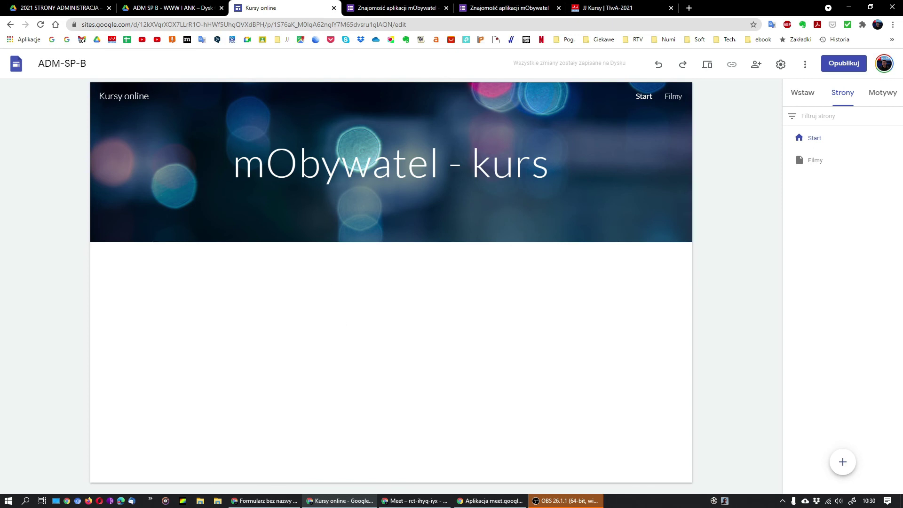
# Step: Preview the mObywatel form as respondents see it, copy its address, and return to the Kursy online site
pyautogui.click(363, 10)
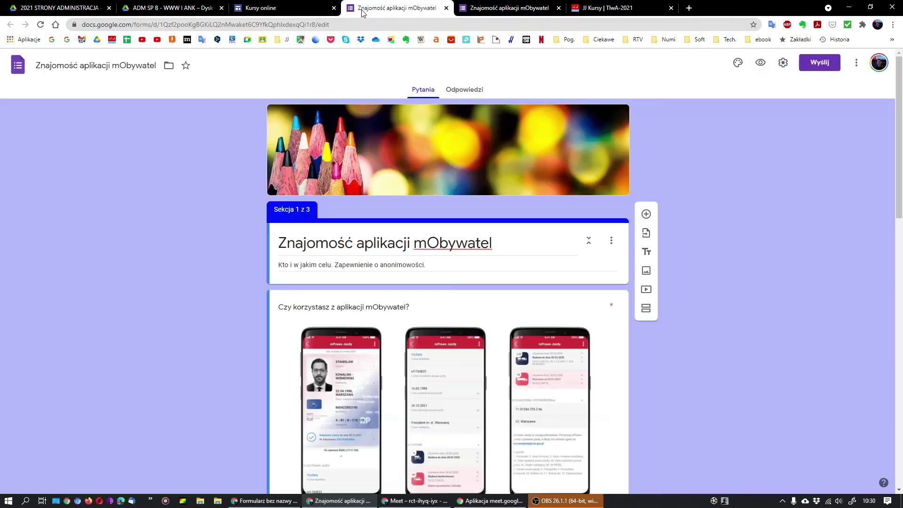
pyautogui.click(760, 63)
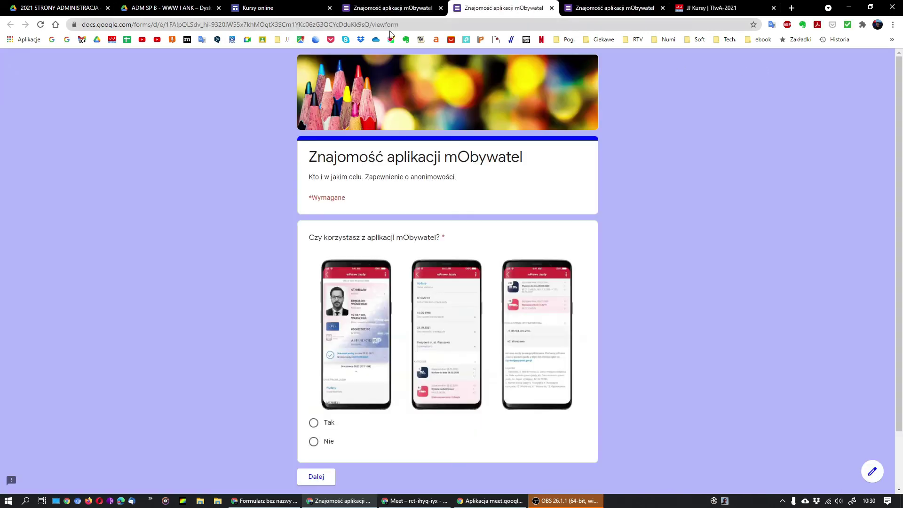
pyautogui.click(316, 26)
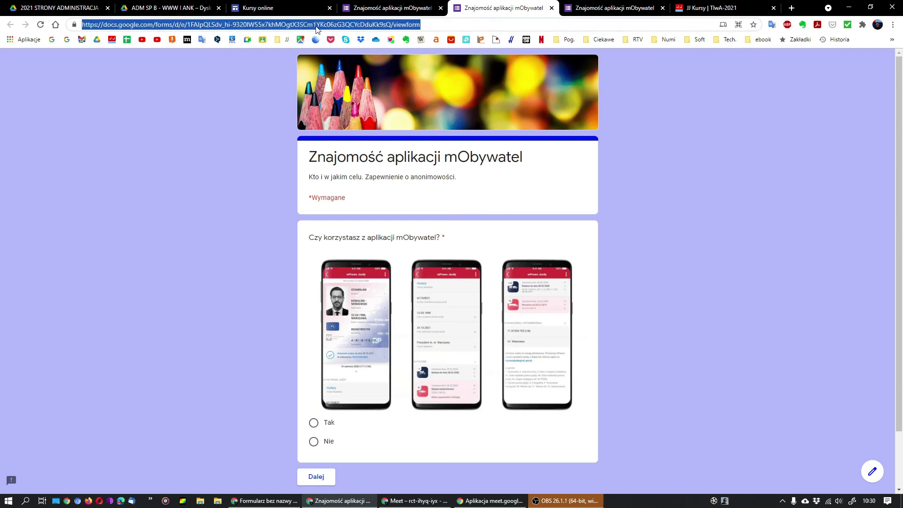
pyautogui.click(263, 8)
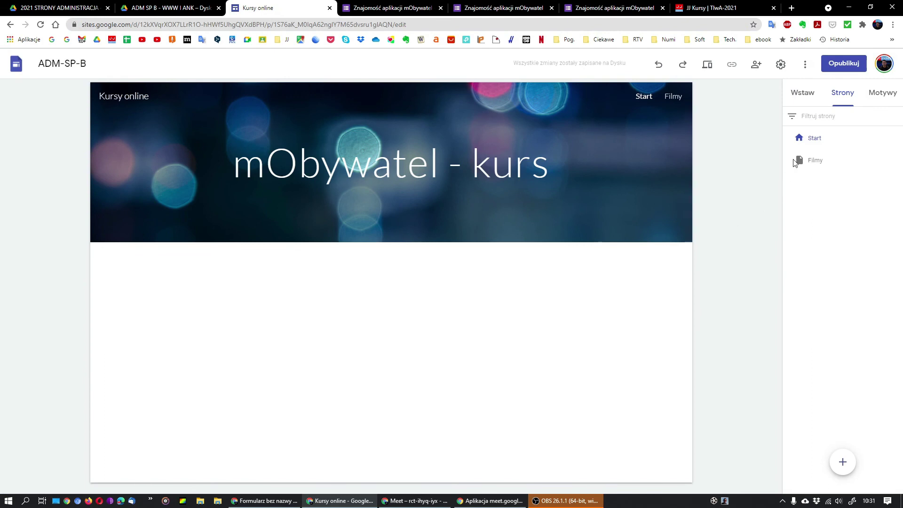
# Step: Add a text box reading "Proszę o wypełnienie ankiety" below the Start page header and narrow it to fit the text
pyautogui.click(801, 95)
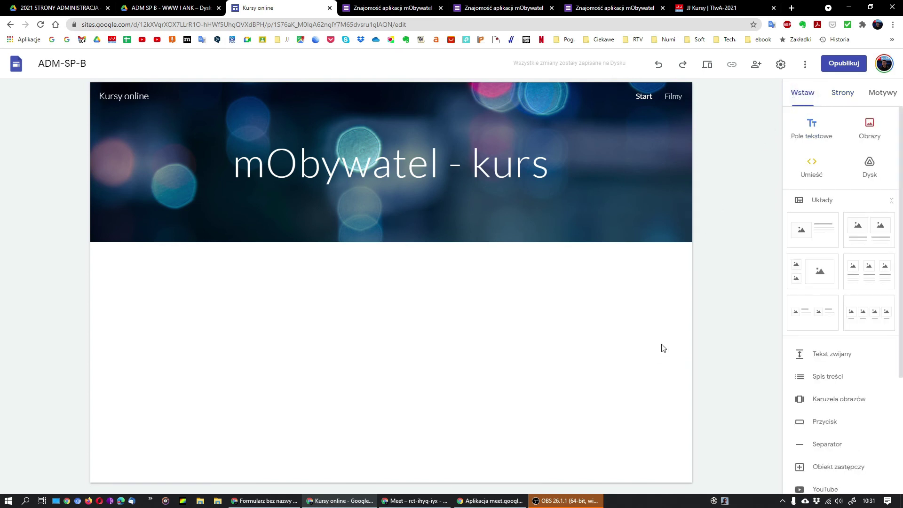
pyautogui.click(818, 128)
pyautogui.write('P')
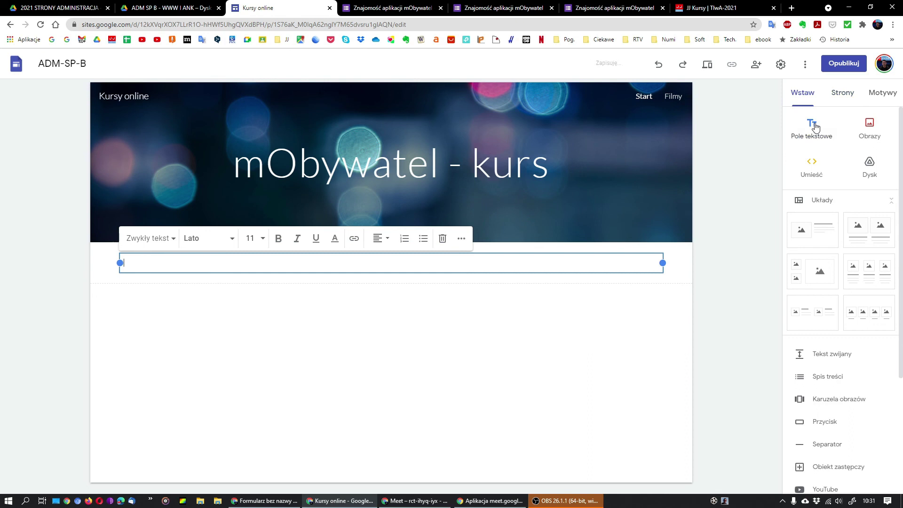
pyautogui.write('roszę o wypełnienie ankiety')
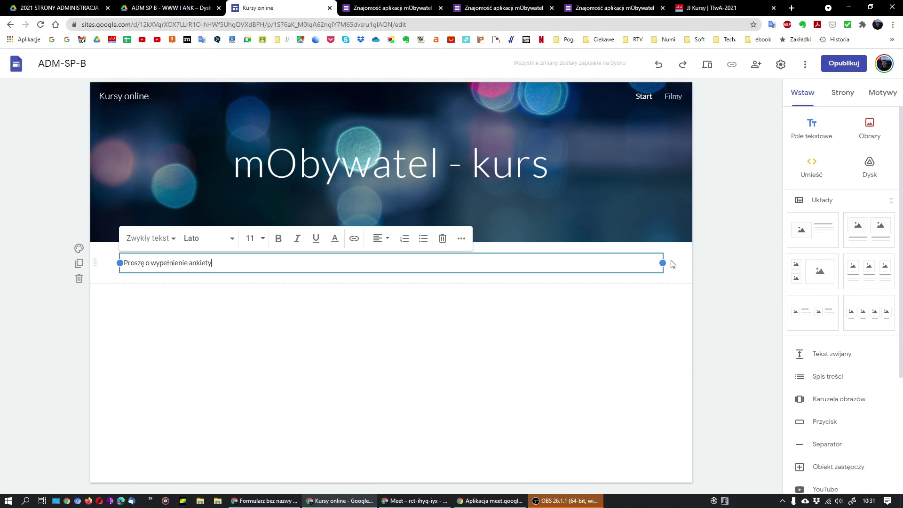
pyautogui.moveTo(664, 263); pyautogui.dragTo(258, 275)
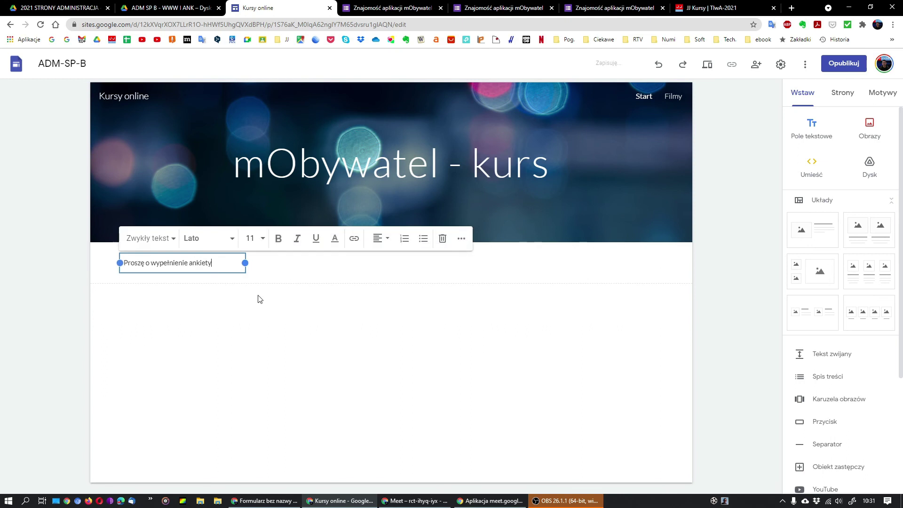
# Step: Link the word "ankiety" in the text box to the copied form address
pyautogui.doubleClick(203, 263)
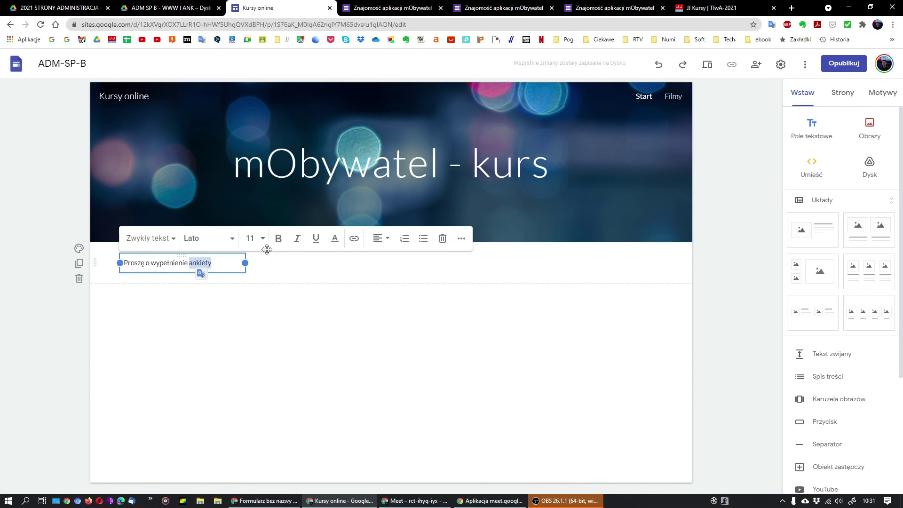
pyautogui.click(355, 241)
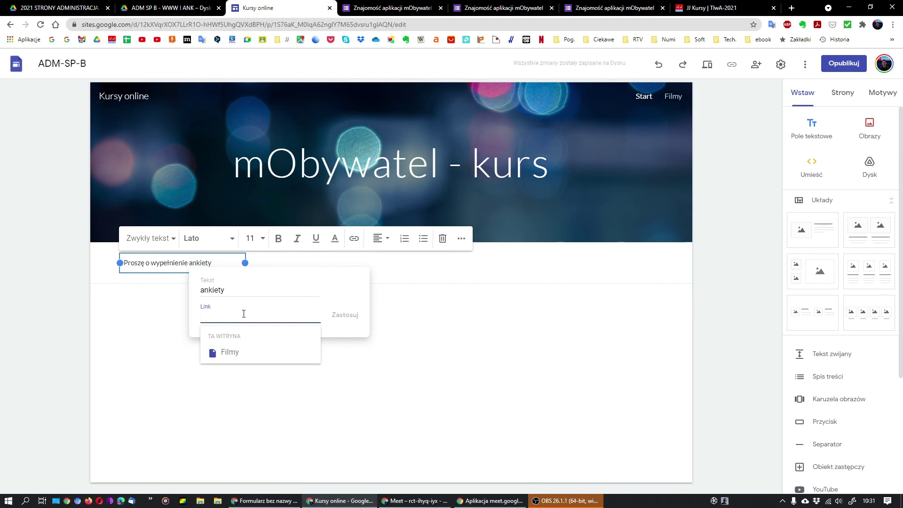
pyautogui.hotkey('ctrl', 'v')
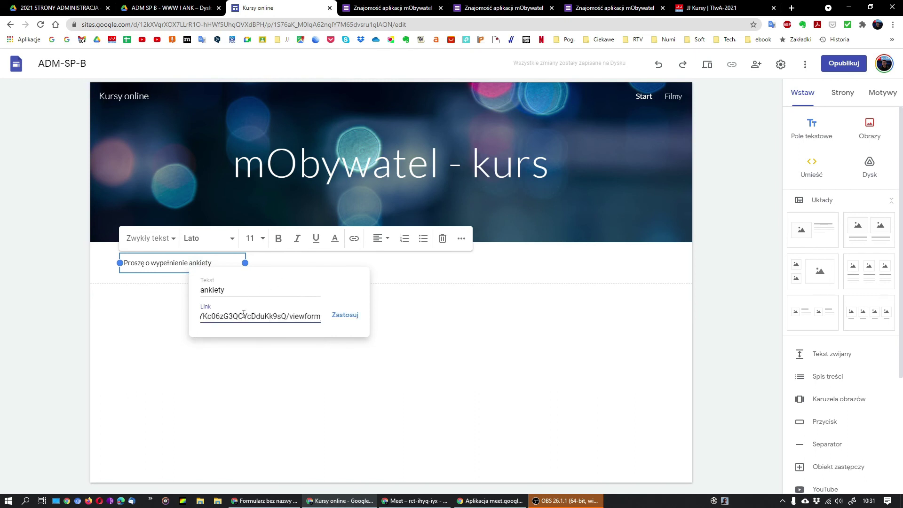
pyautogui.click(344, 316)
pyautogui.click(354, 347)
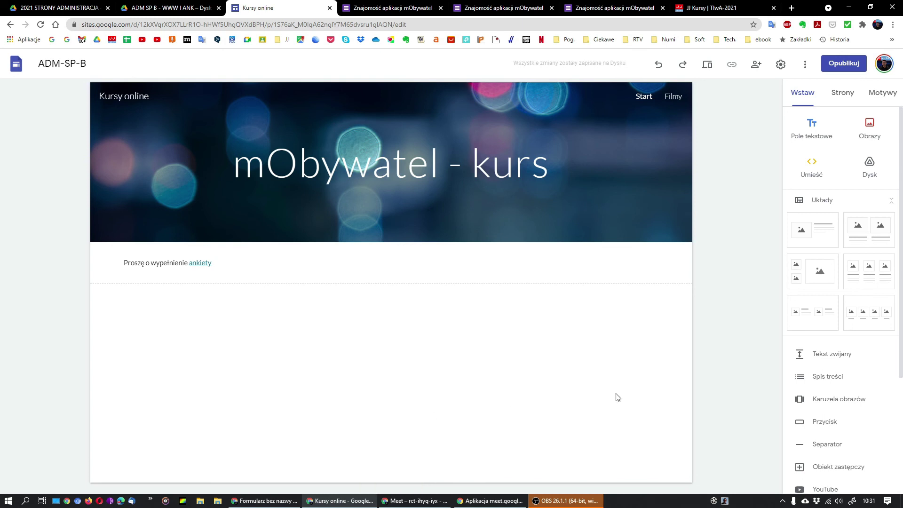
# Step: Insert a button named "ANKIETA" linked to the copied form address and place it below the survey text
pyautogui.scroll(-1, 881, 380)
pyautogui.scroll(1, 881, 380)
pyautogui.click(819, 423)
pyautogui.write('ANKIETA')
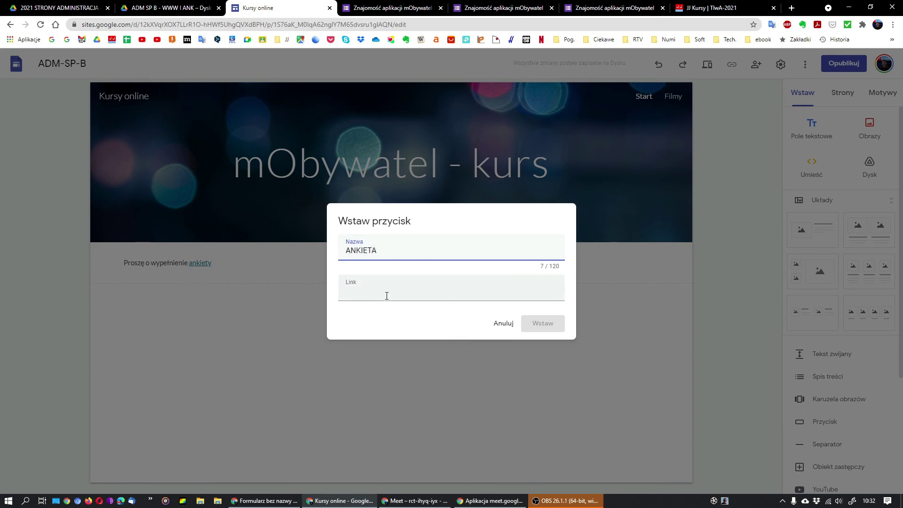
pyautogui.click(387, 295)
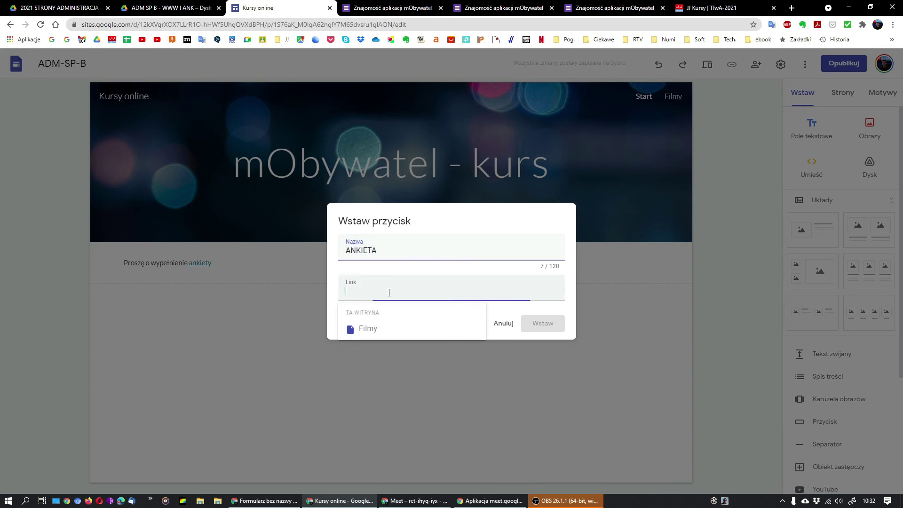
pyautogui.hotkey('ctrl', 'v')
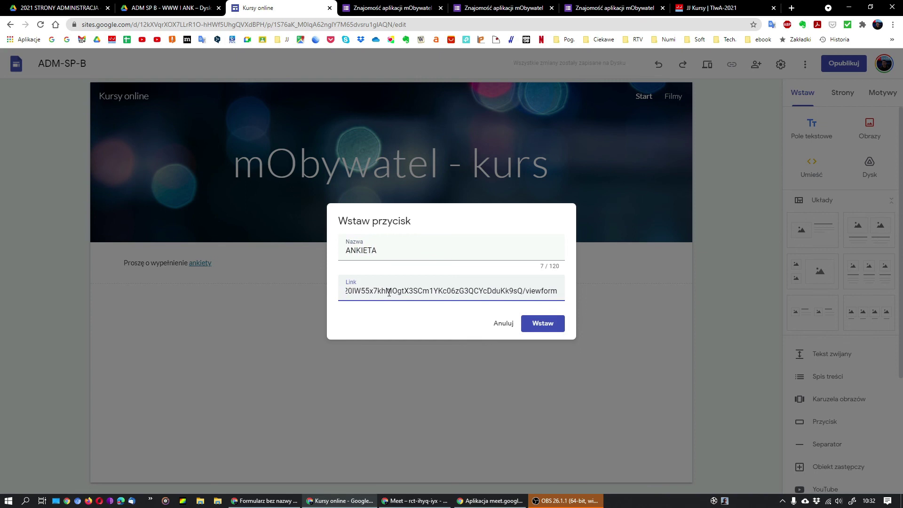
pyautogui.click(560, 329)
pyautogui.click(436, 389)
pyautogui.moveTo(160, 306); pyautogui.dragTo(131, 299)
pyautogui.moveTo(301, 295); pyautogui.dragTo(163, 293)
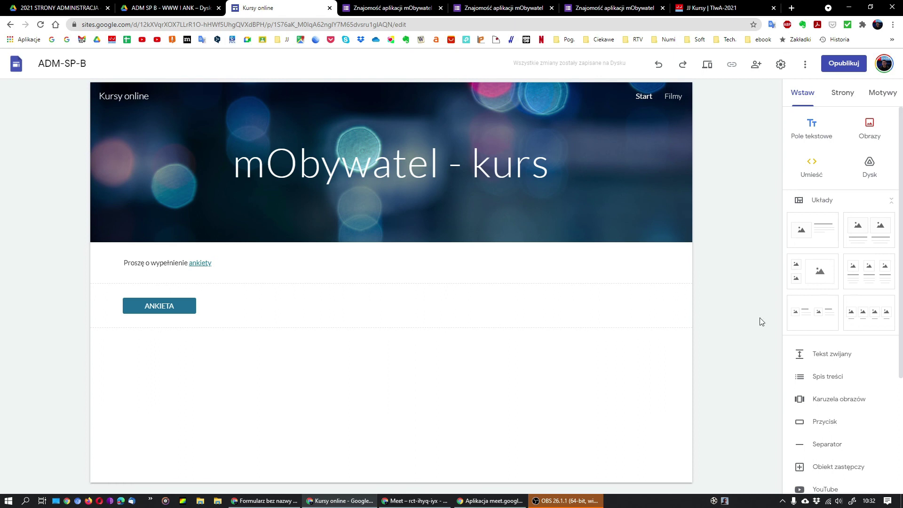
# Step: Embed the form "Znajomość aplikacji mObywatel" on the Start page below the ANKIETA button
pyautogui.scroll(-4, 852, 359)
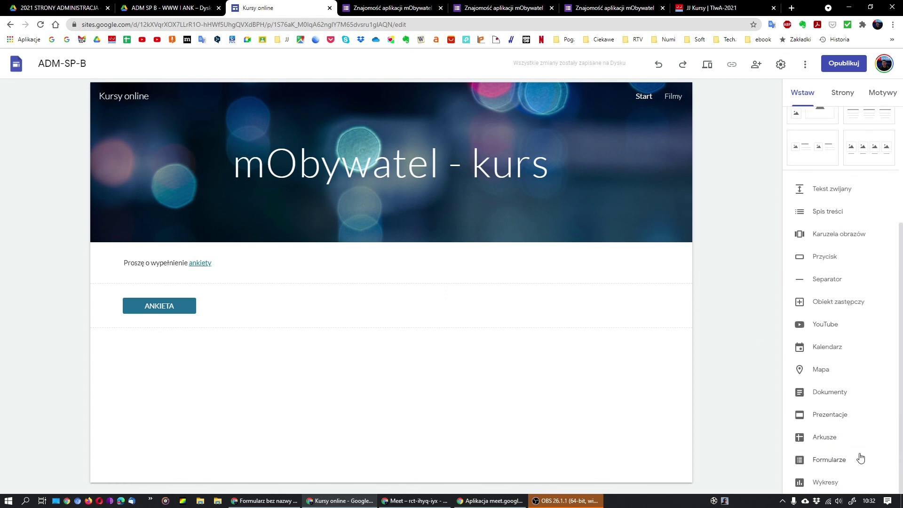
pyautogui.click(829, 460)
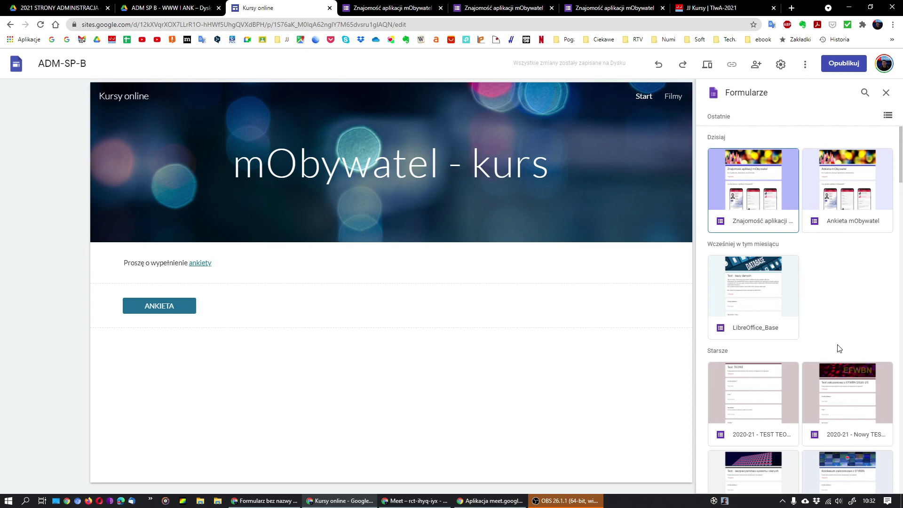
pyautogui.click(754, 195)
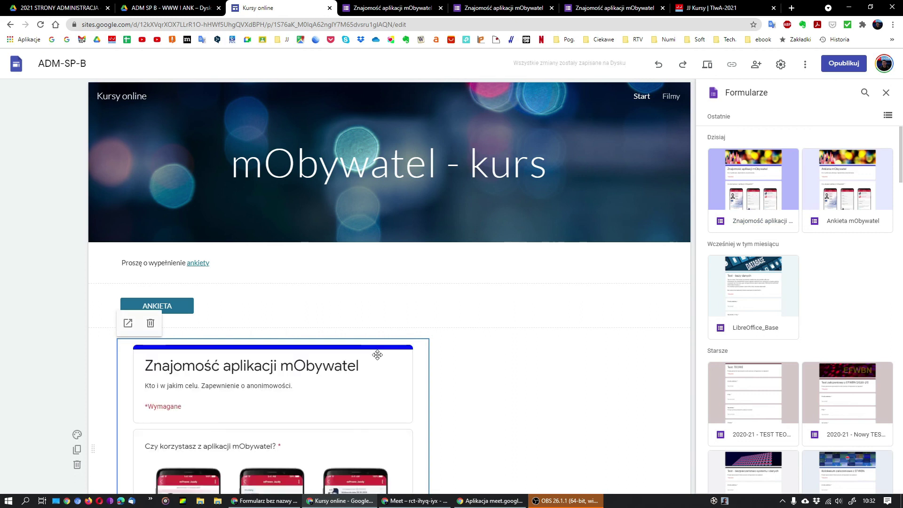
# Step: Widen the embedded form to the full content width, increase its height, and close the list of forms
pyautogui.scroll(-5, 466, 353)
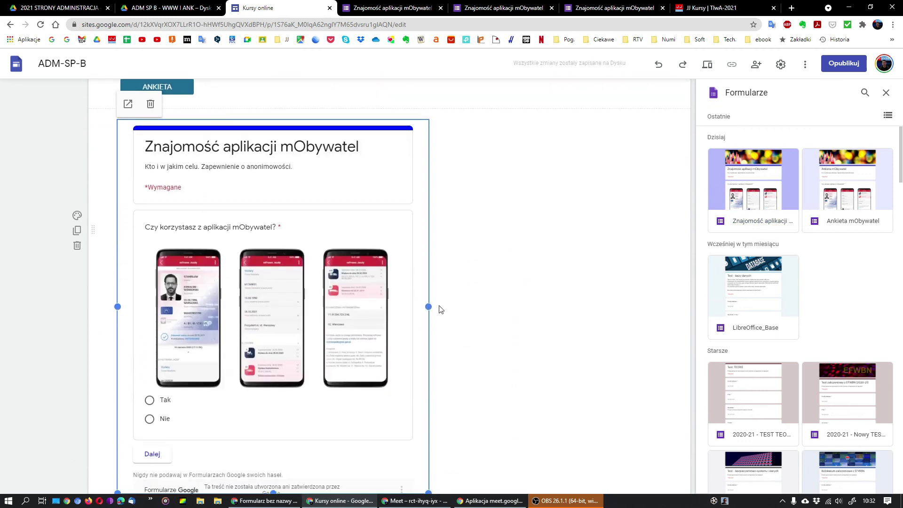
pyautogui.moveTo(429, 307); pyautogui.dragTo(661, 303)
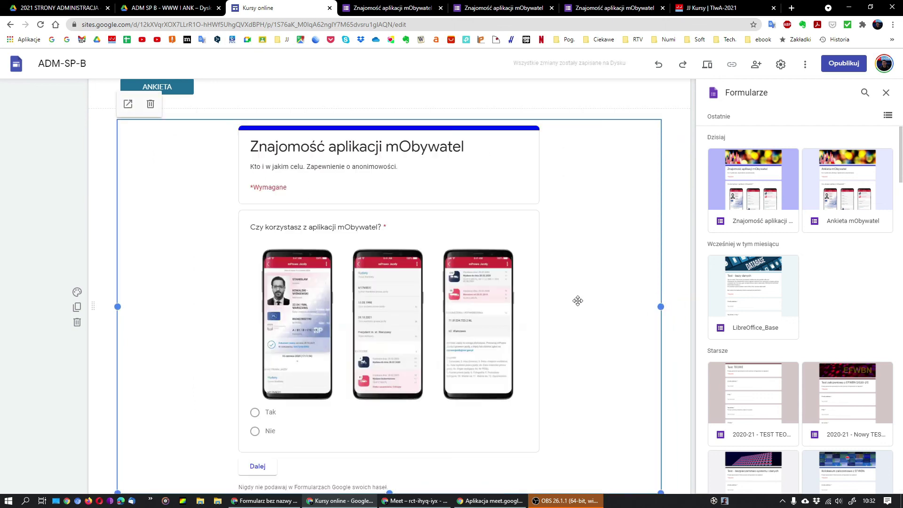
pyautogui.scroll(-2, 579, 307)
pyautogui.moveTo(389, 385); pyautogui.dragTo(384, 437)
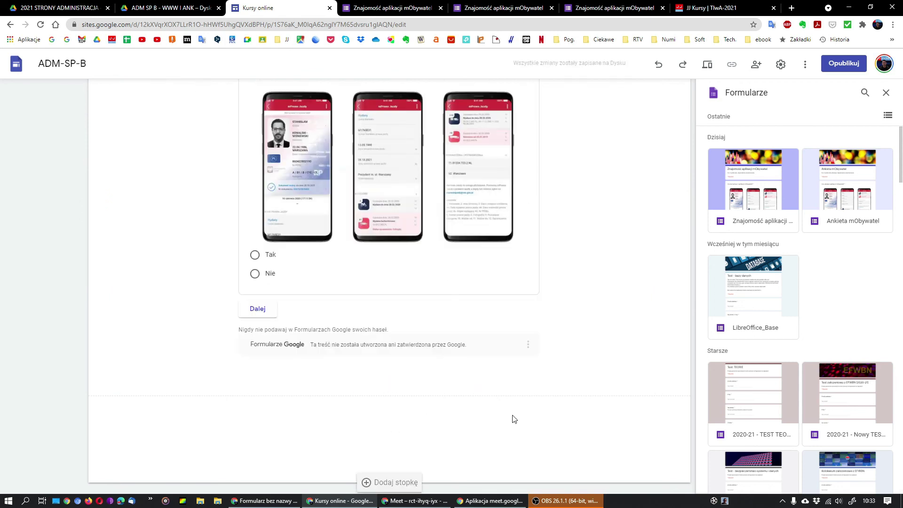
pyautogui.scroll(4, 514, 418)
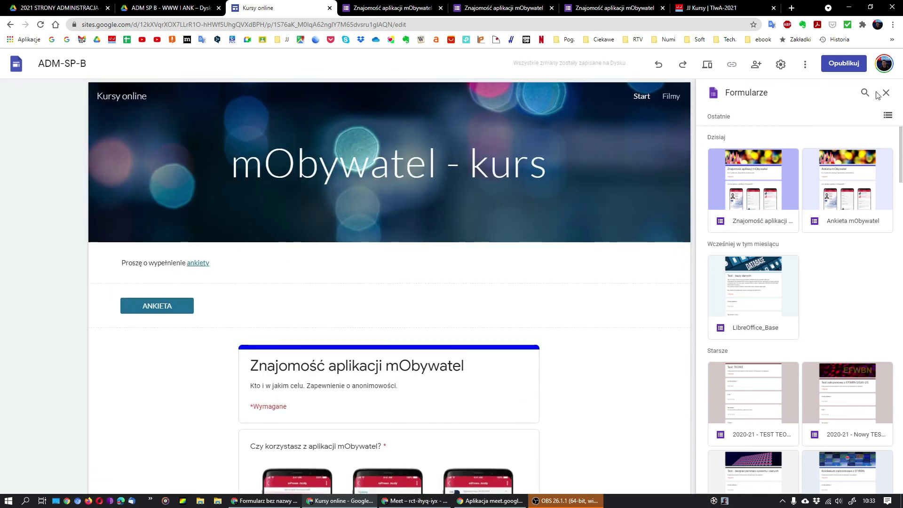
pyautogui.click(887, 93)
# Step: Review the survey text link, the ANKIETA button and the whole embedded form on the Start page
pyautogui.click(186, 265)
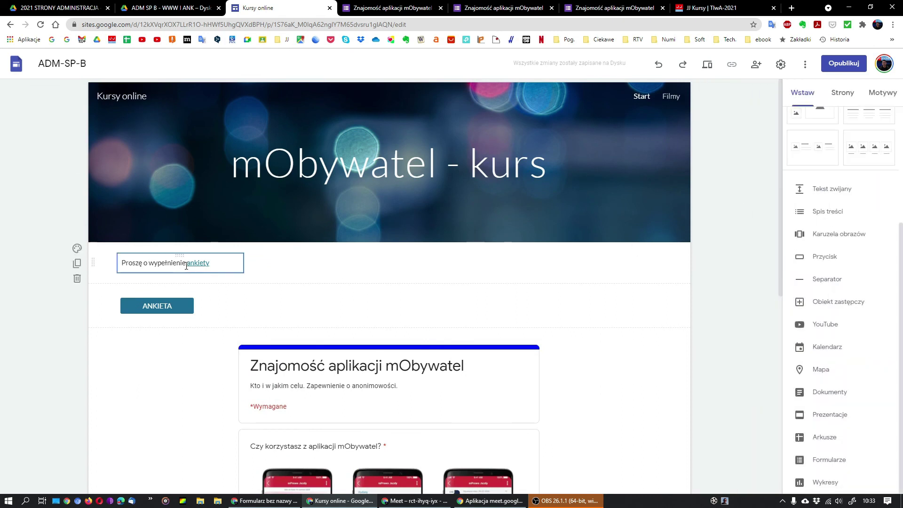
pyautogui.click(173, 303)
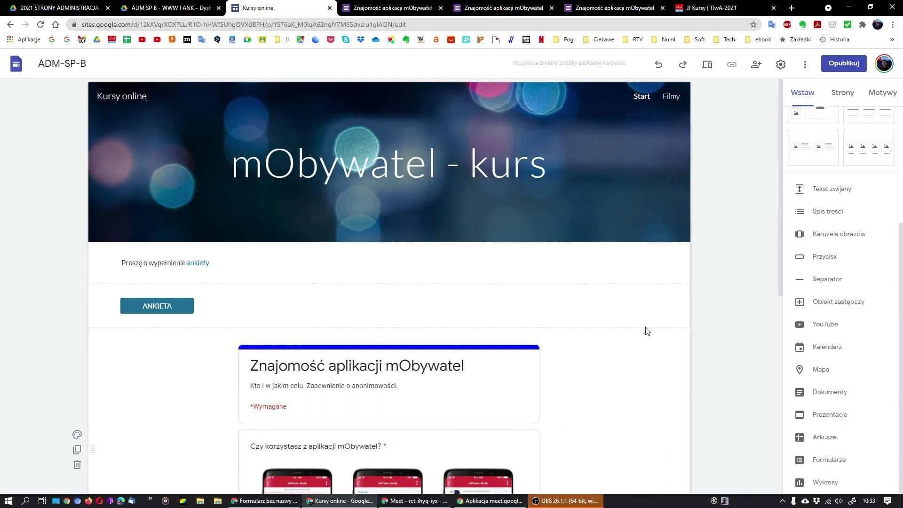
pyautogui.scroll(-8, 677, 342)
pyautogui.scroll(3, 676, 343)
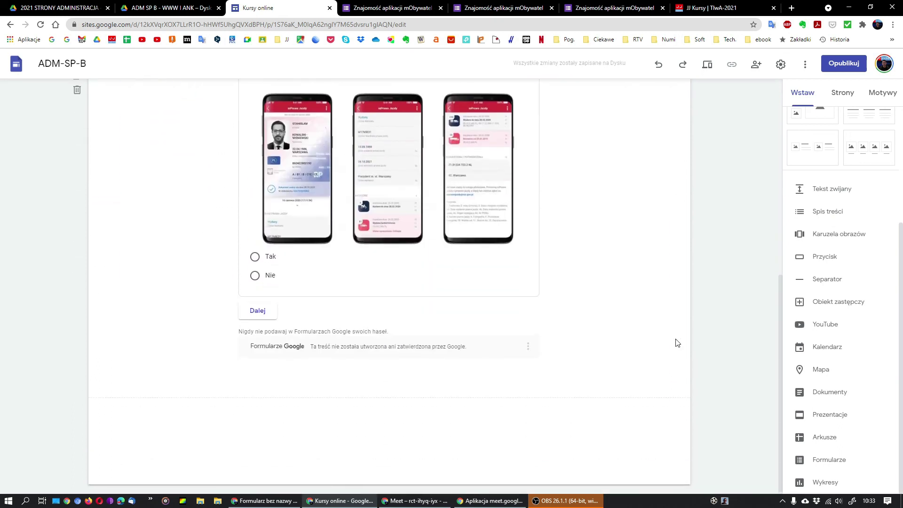
pyautogui.scroll(5, 677, 342)
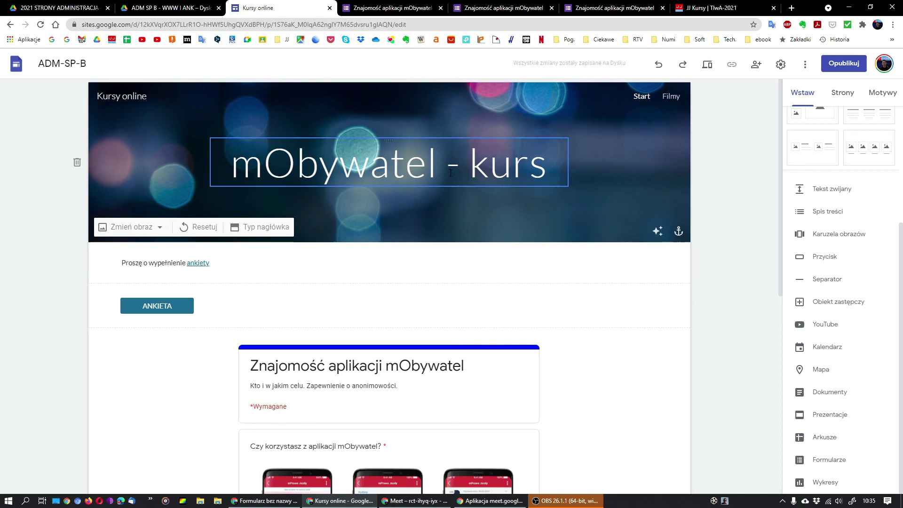
# Step: Start publishing the site to the web and try "mobywatel" as its web address
pyautogui.click(839, 68)
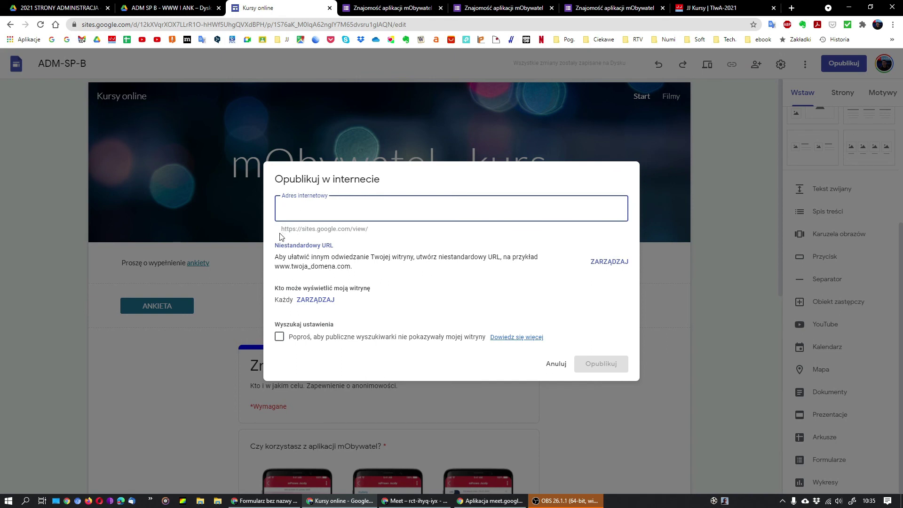
pyautogui.moveTo(282, 230); pyautogui.dragTo(371, 235)
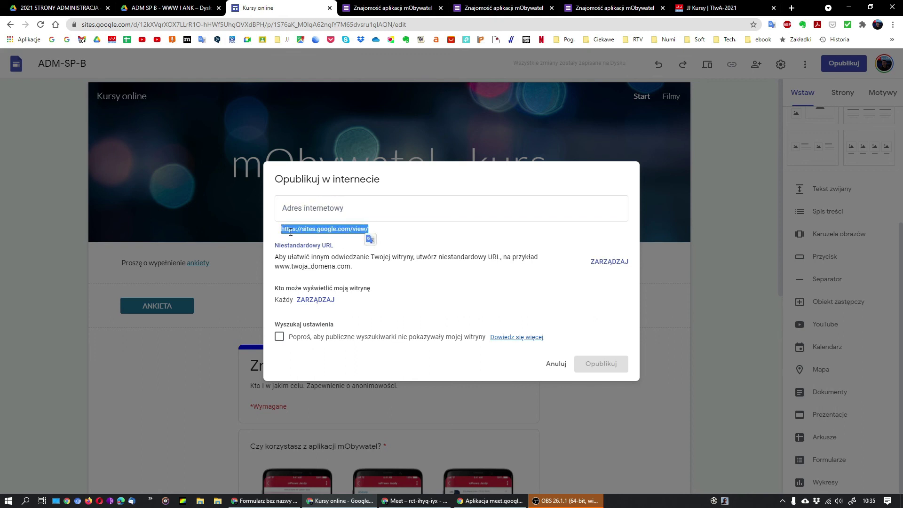
pyautogui.click(329, 212)
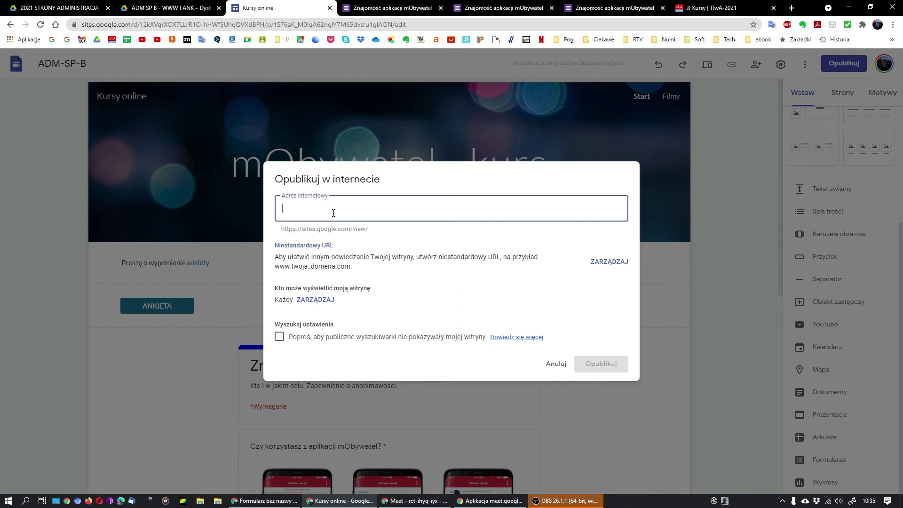
pyautogui.write('mobywatel')
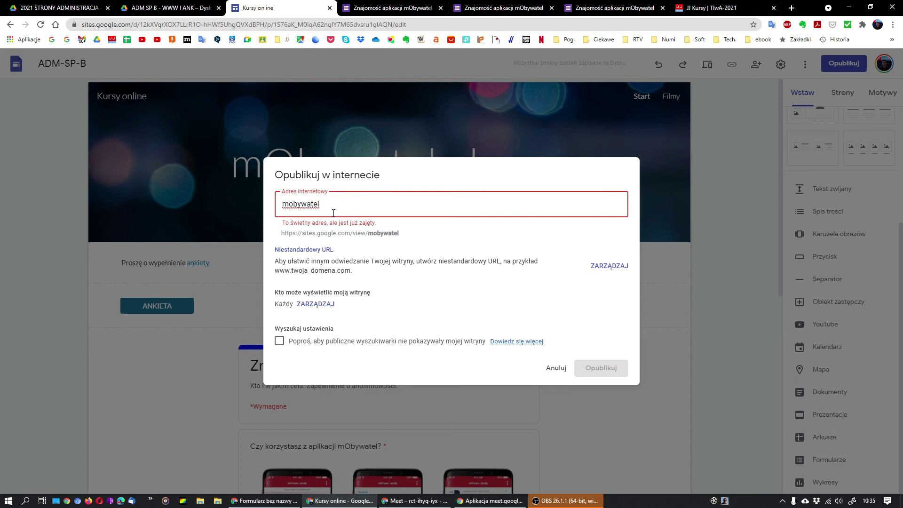
# Step: Set the site's web address to "kursmobywatel" and request that public search engines not display the site
pyautogui.hotkey('ctrl', 'a')
pyautogui.write('kurs')
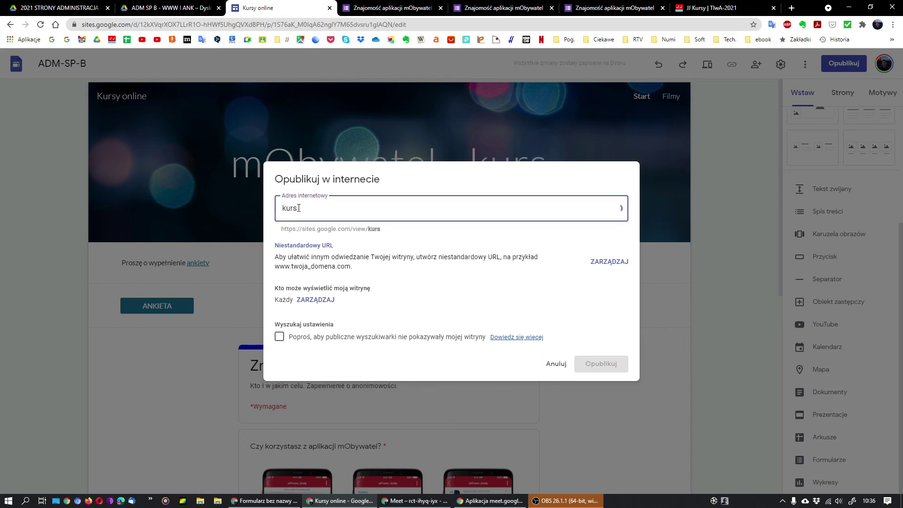
pyautogui.write('mo')
pyautogui.write('bywatel')
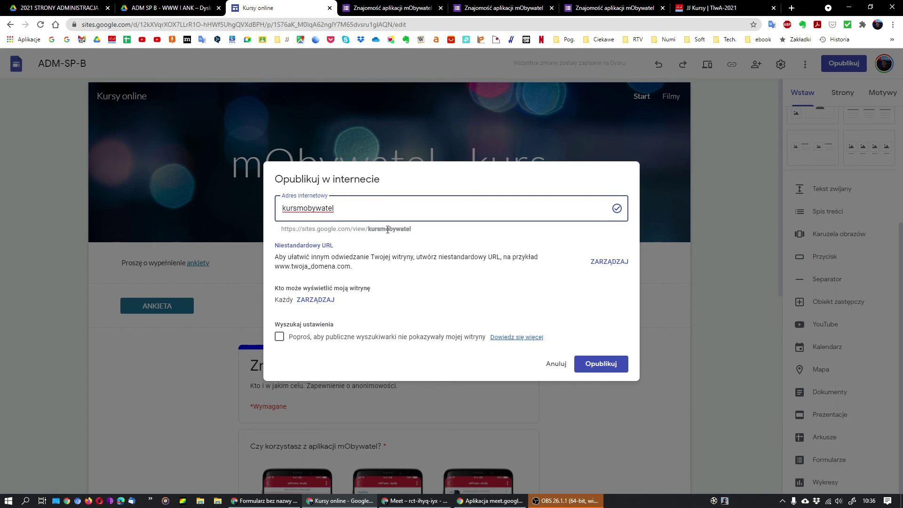
pyautogui.moveTo(283, 230); pyautogui.dragTo(413, 234)
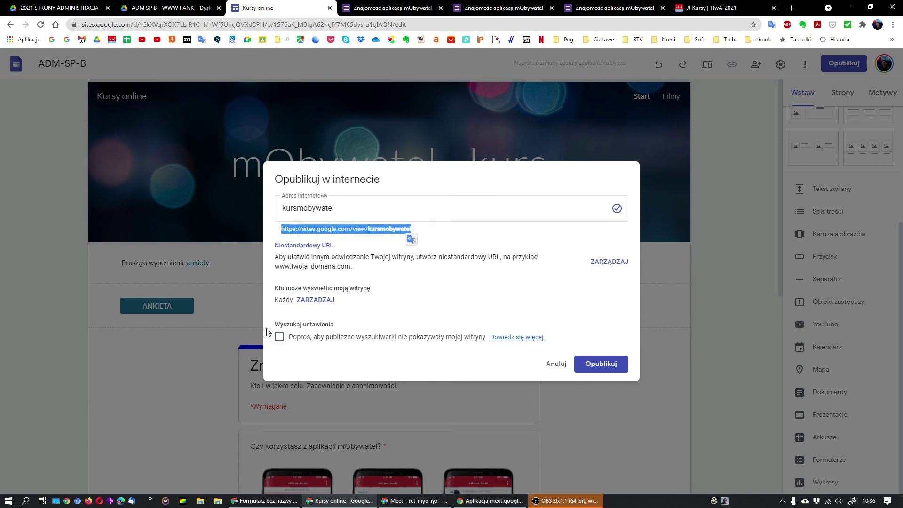
pyautogui.click(285, 344)
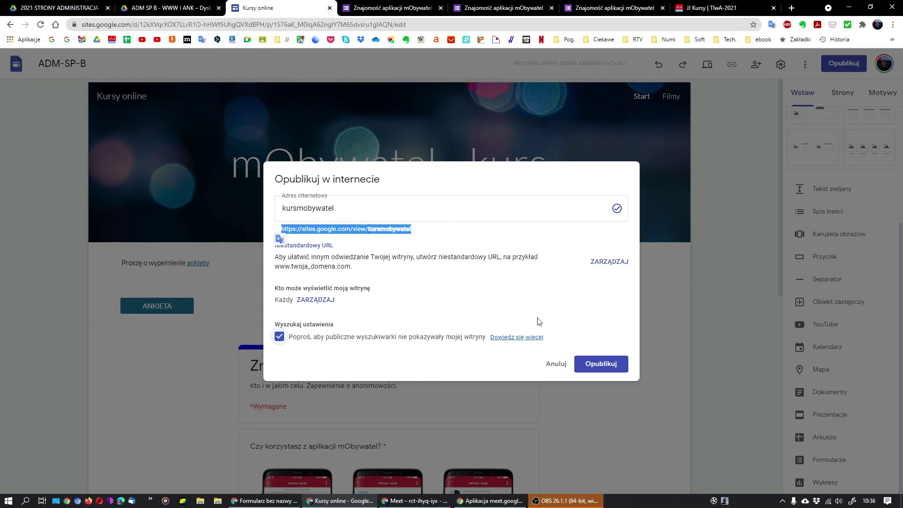
# Step: Publish the site to the web and check its publishing settings, leaving them without saving any changes
pyautogui.click(596, 364)
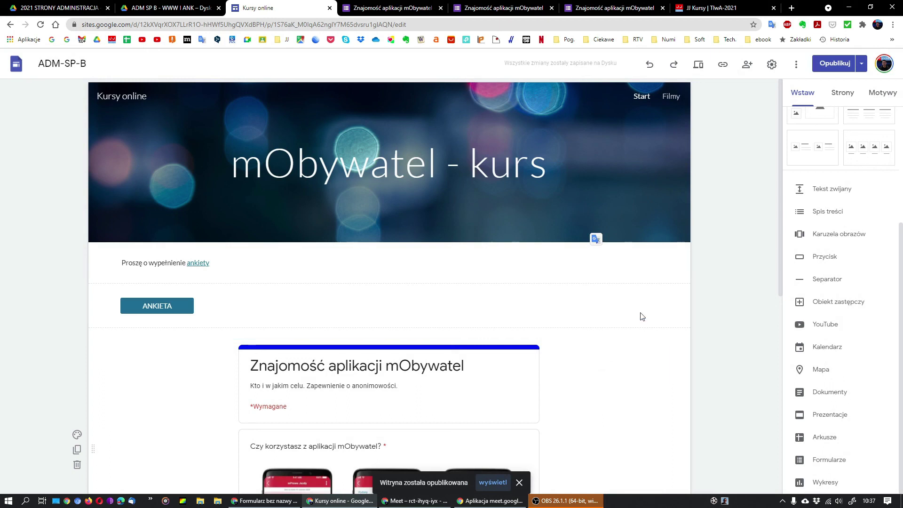
pyautogui.click(862, 66)
pyautogui.click(862, 68)
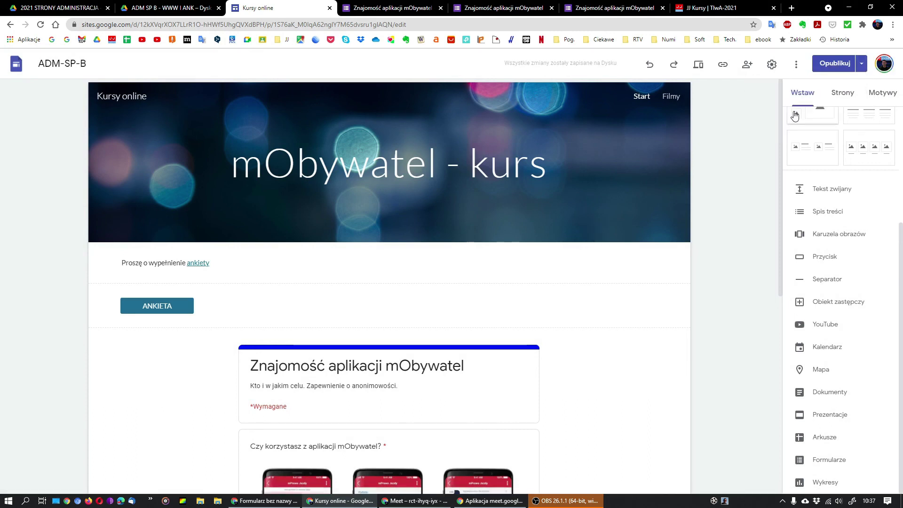
pyautogui.click(861, 68)
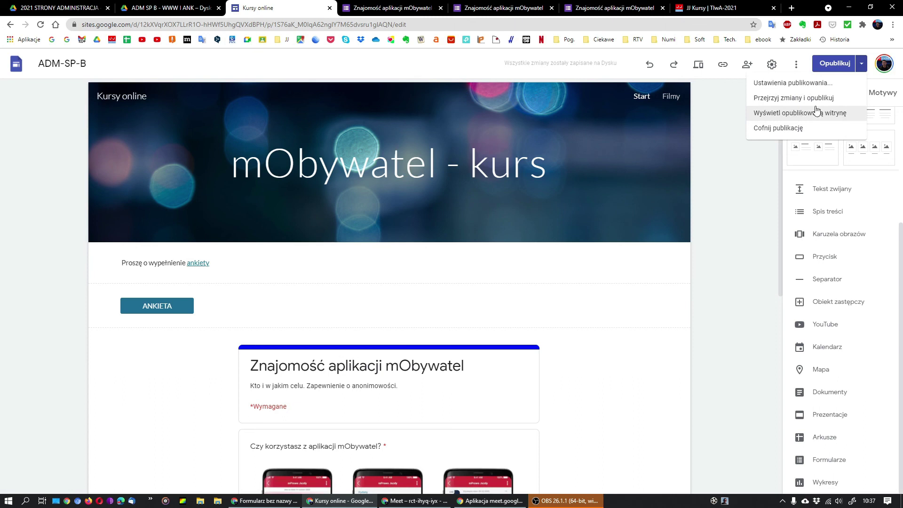
pyautogui.click(802, 84)
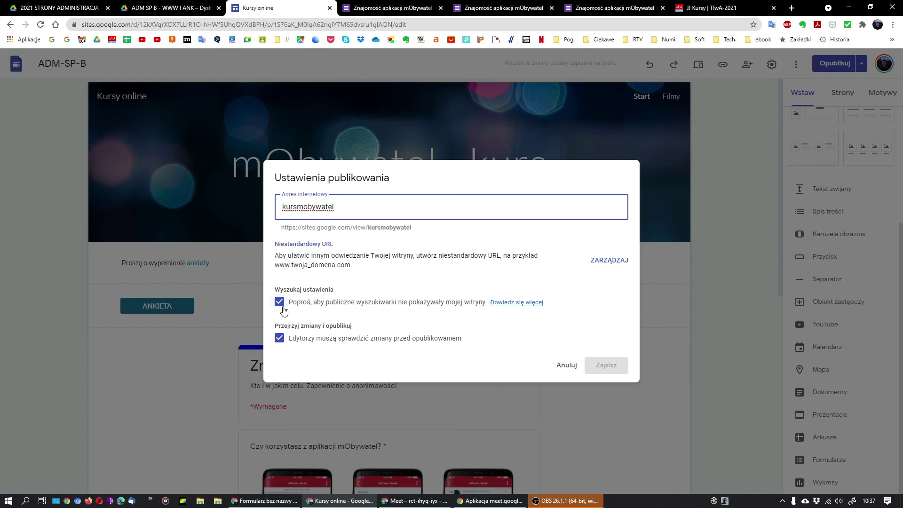
pyautogui.click(565, 365)
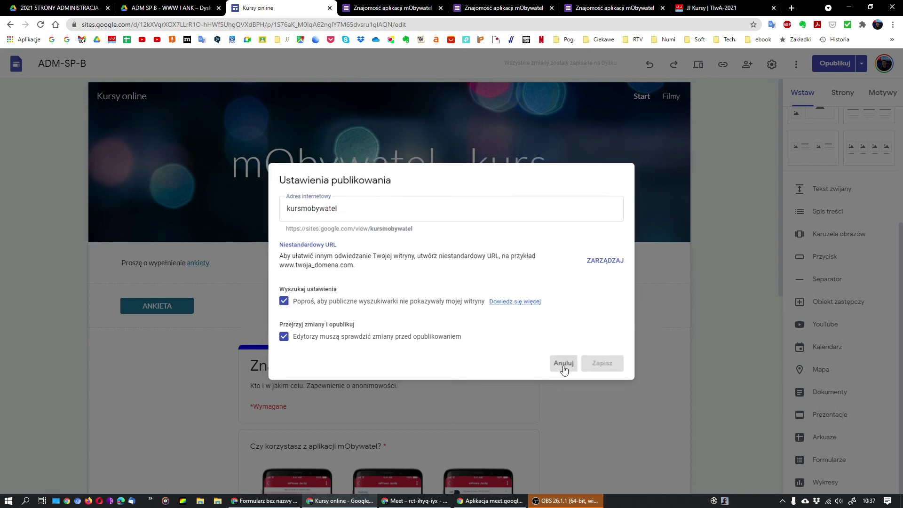
# Step: View the published site and select its full web address in the browser, leaving out the "/start" ending
pyautogui.click(865, 65)
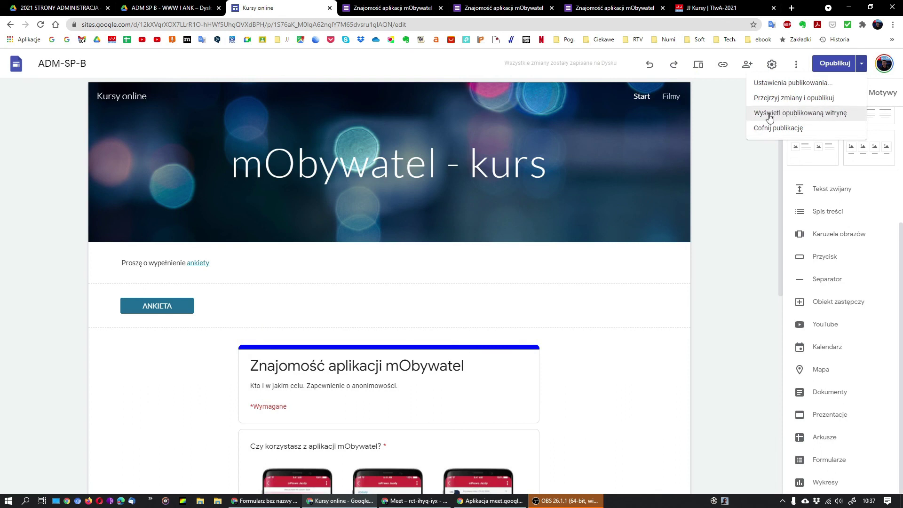
pyautogui.click(831, 116)
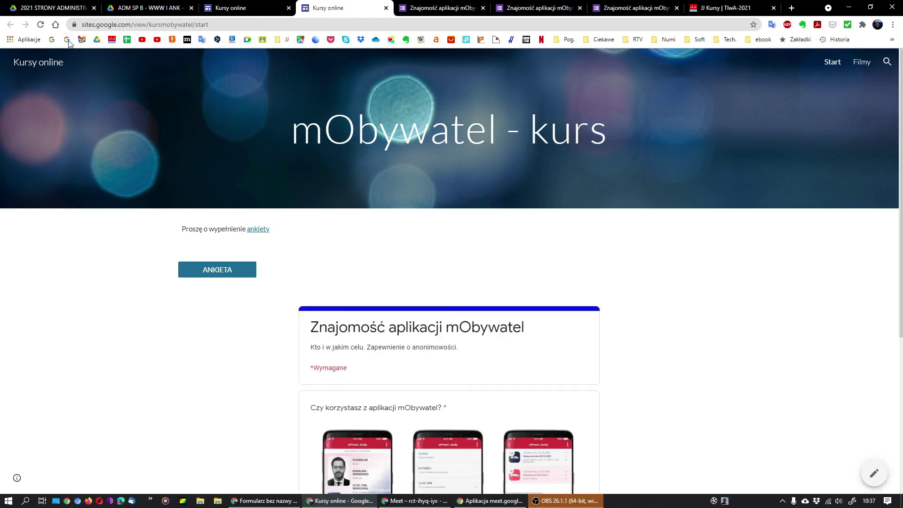
pyautogui.click(84, 24)
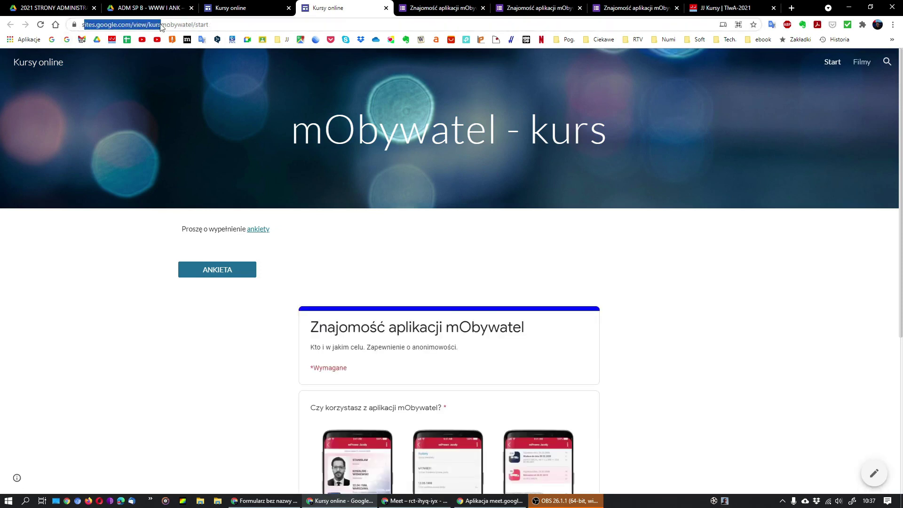
pyautogui.click(245, 24)
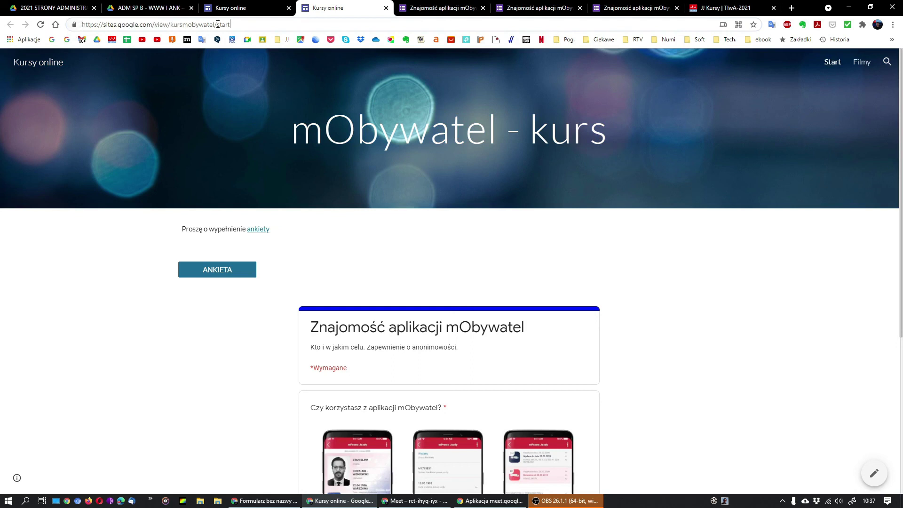
pyautogui.moveTo(217, 24); pyautogui.dragTo(258, 30)
pyautogui.moveTo(82, 24); pyautogui.dragTo(215, 24)
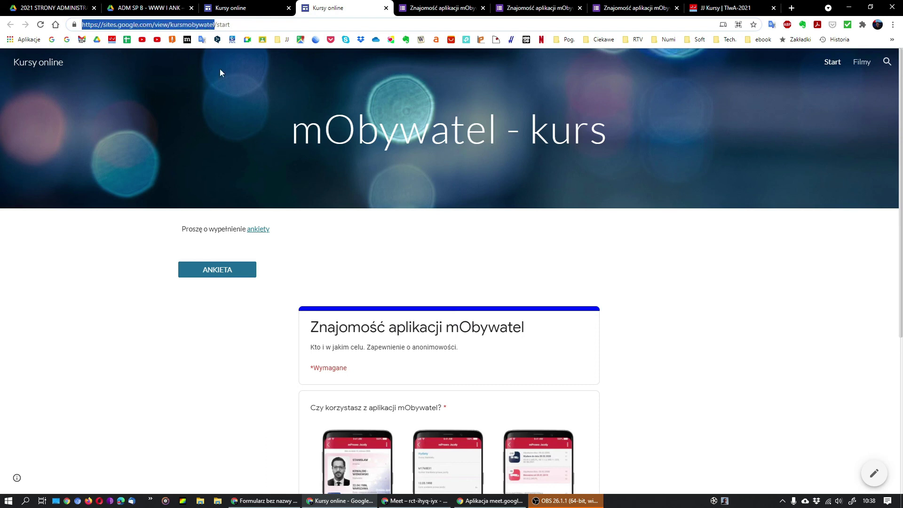